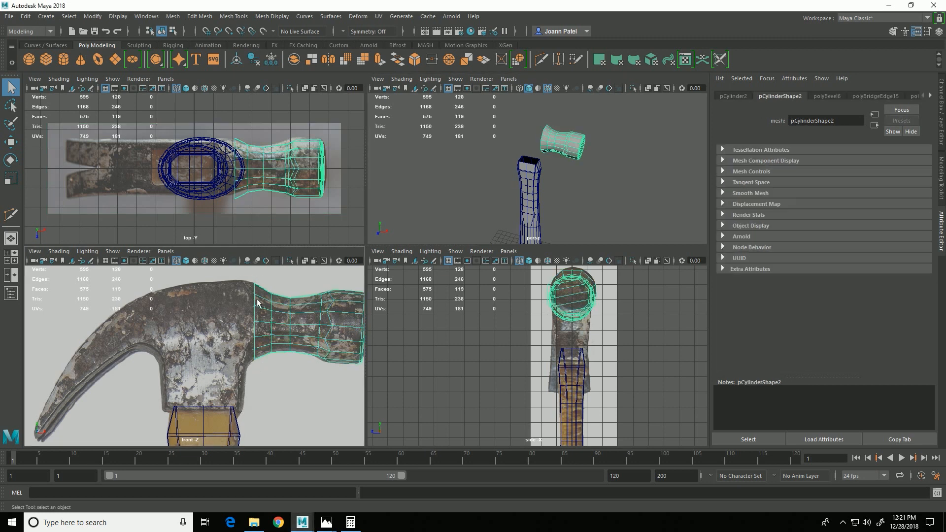
Select the middle vertices of the striking head's open edge in the front view and shift them along X toward the striking face
{"action": "right_click_drag", "start_coordinate": [263, 238], "coordinate": [218, 244]}
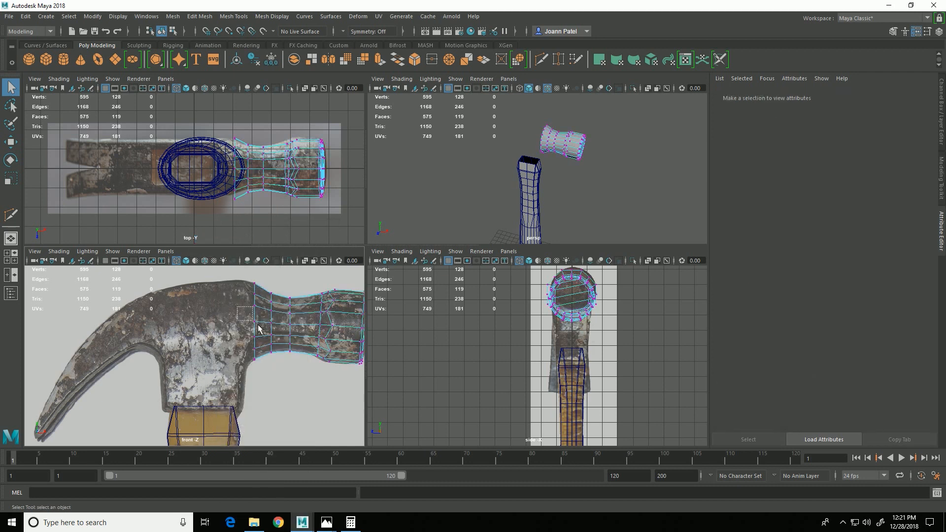
{"action": "left_click_drag", "start_coordinate": [246, 315], "coordinate": [264, 338]}
{"action": "key", "text": "w"}
{"action": "key", "text": "f"}
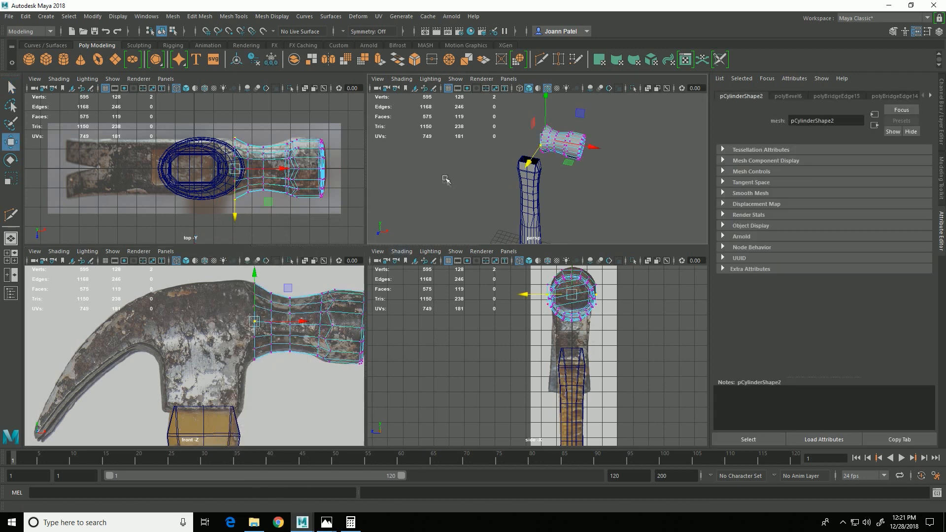
{"action": "left_click_drag", "start_coordinate": [540, 221], "coordinate": [532, 193], "text": "alt"}
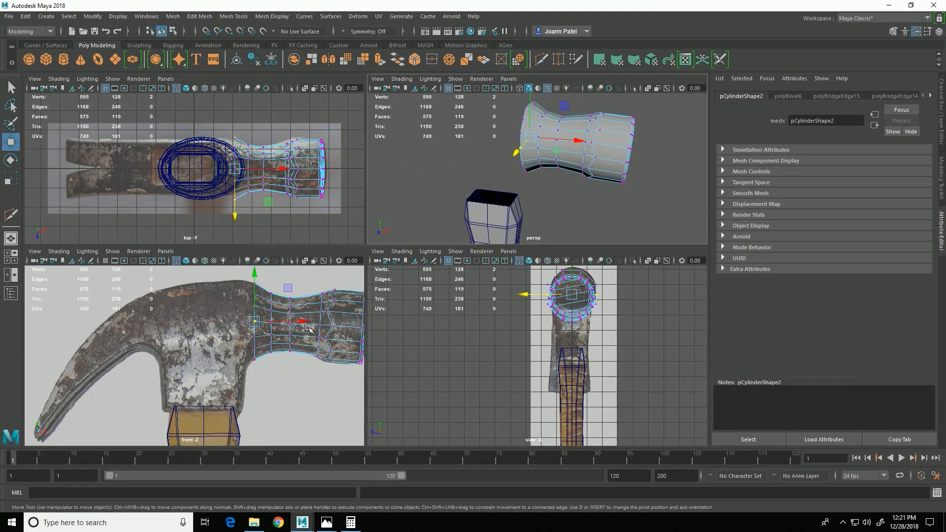
{"action": "scroll", "coordinate": [309, 329], "scroll_direction": "up", "scroll_amount": 5}
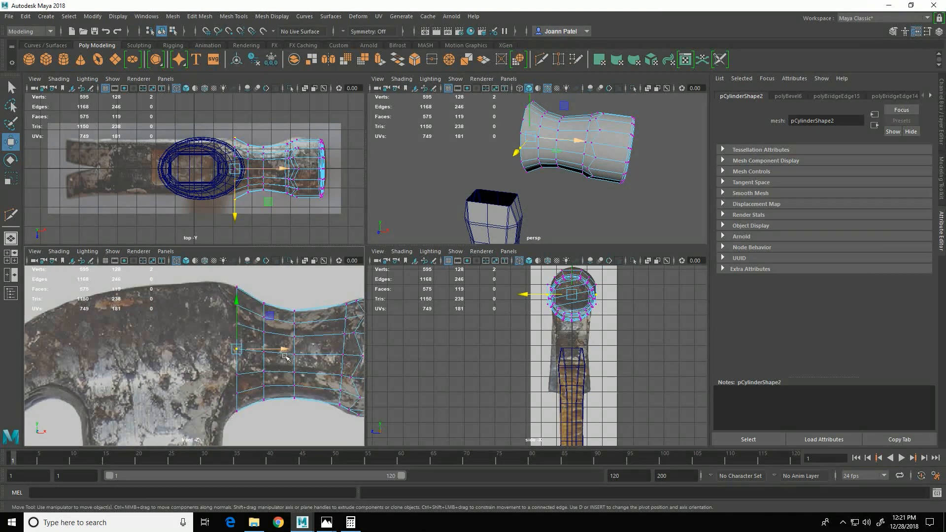
{"action": "left_click_drag", "start_coordinate": [286, 356], "coordinate": [293, 355]}
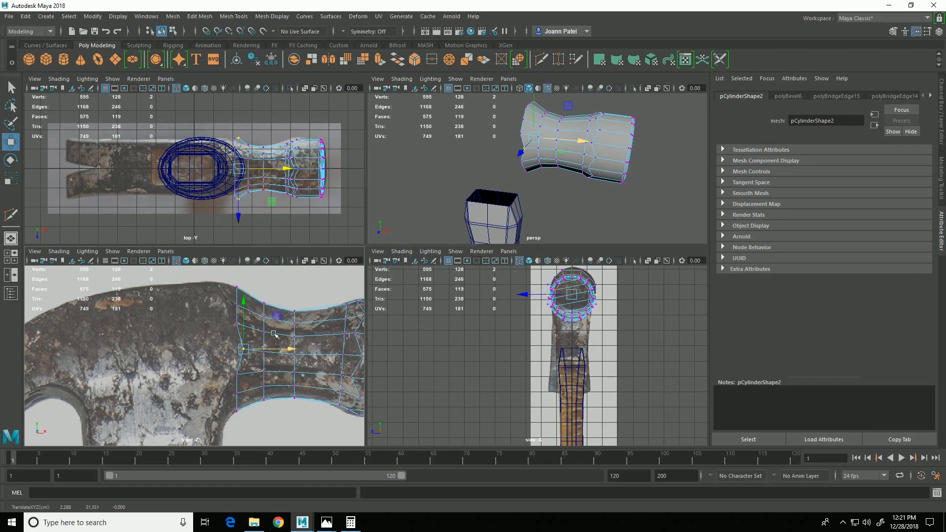
Move the upper vertex pairs of the striking head's open edge up and toward the claw, following the front reference outline
{"action": "left_click", "coordinate": [240, 309]}
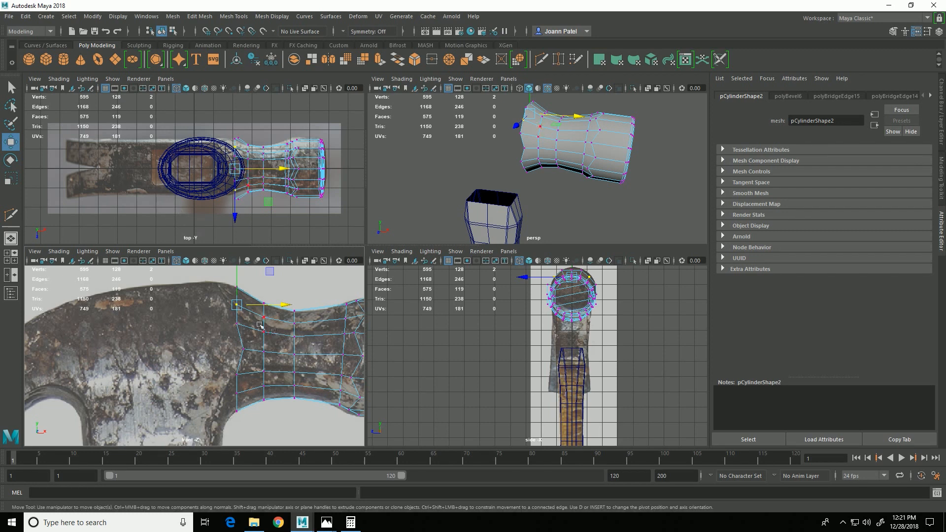
{"action": "left_click_drag", "start_coordinate": [241, 313], "coordinate": [220, 291]}
{"action": "left_click_drag", "start_coordinate": [522, 162], "coordinate": [517, 169], "text": "alt"}
{"action": "left_click", "coordinate": [522, 165]}
{"action": "left_click", "coordinate": [531, 151], "text": "shift"}
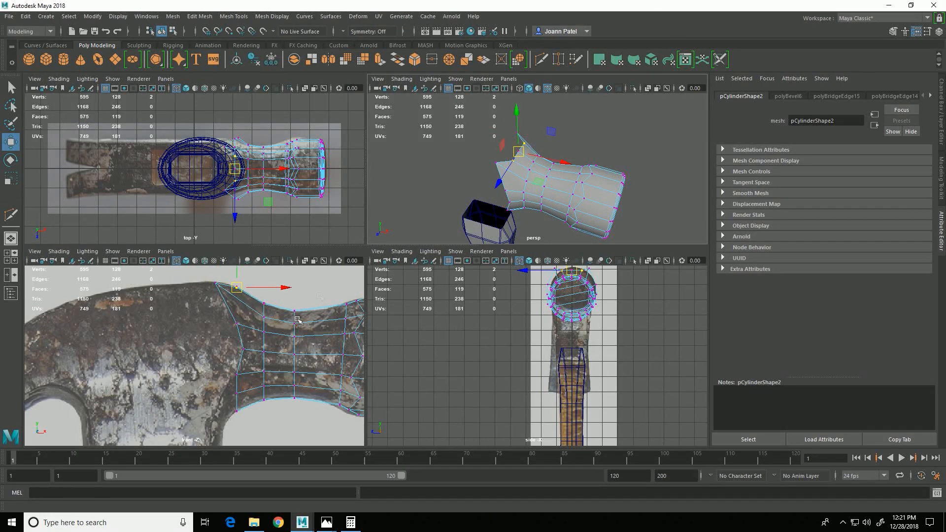
{"action": "left_click_drag", "start_coordinate": [237, 284], "coordinate": [270, 289]}
Shift the top-centre vertex of the open edge toward the claw and nudge the five upper vertices onto the reference's top outline
{"action": "left_click", "coordinate": [518, 152]}
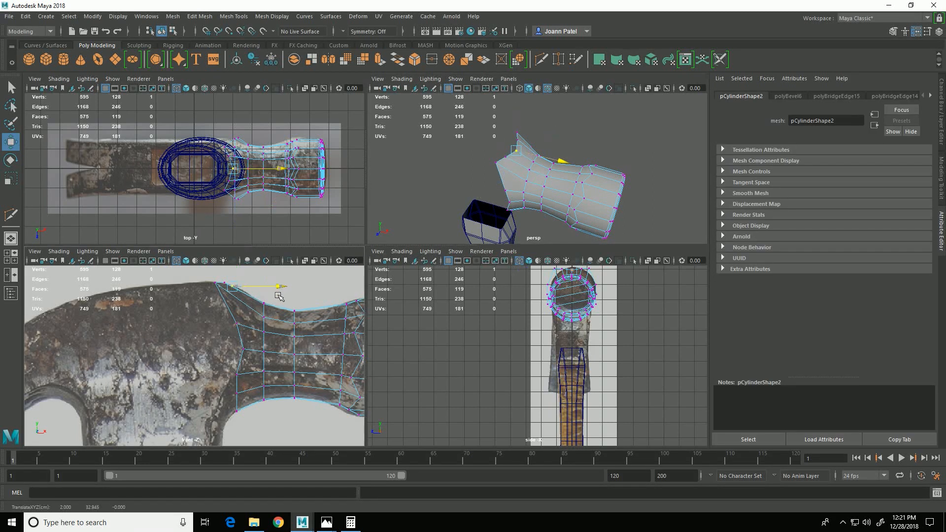
{"action": "left_click_drag", "start_coordinate": [236, 275], "coordinate": [259, 299]}
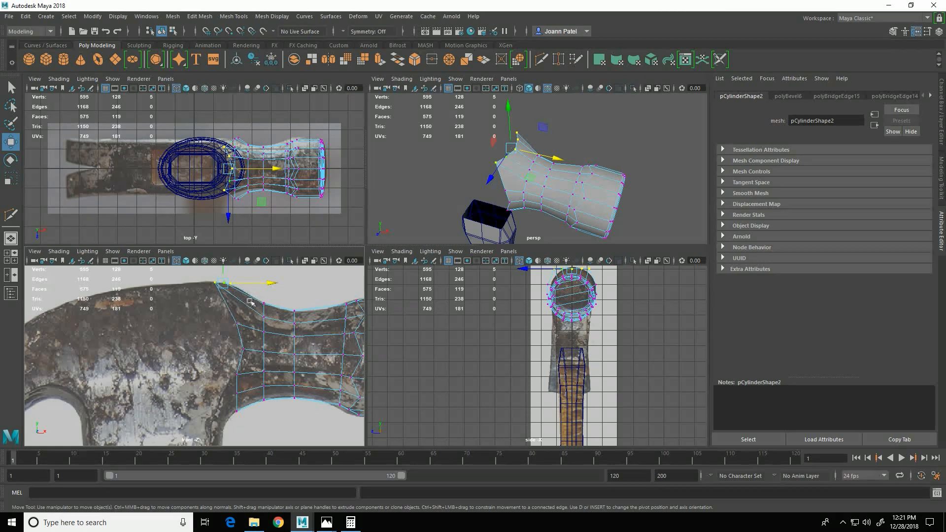
{"action": "key", "text": "x"}
{"action": "key", "text": "x"}
{"action": "key", "text": "x"}
{"action": "left_click_drag", "start_coordinate": [230, 281], "coordinate": [228, 280]}
{"action": "scroll", "coordinate": [244, 282], "scroll_direction": "up", "scroll_amount": 3}
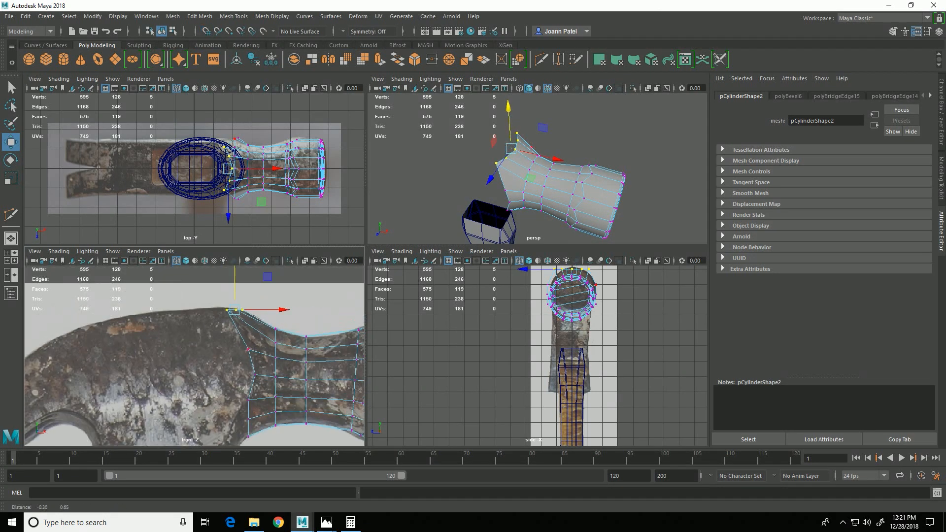
Adjust the position of an upper vertex pair on the open edge along X to fit the reference
{"action": "left_click_drag", "start_coordinate": [253, 283], "coordinate": [284, 302]}
{"action": "left_click_drag", "start_coordinate": [222, 288], "coordinate": [291, 299]}
{"action": "scroll", "coordinate": [244, 235], "scroll_direction": "up", "scroll_amount": 2}
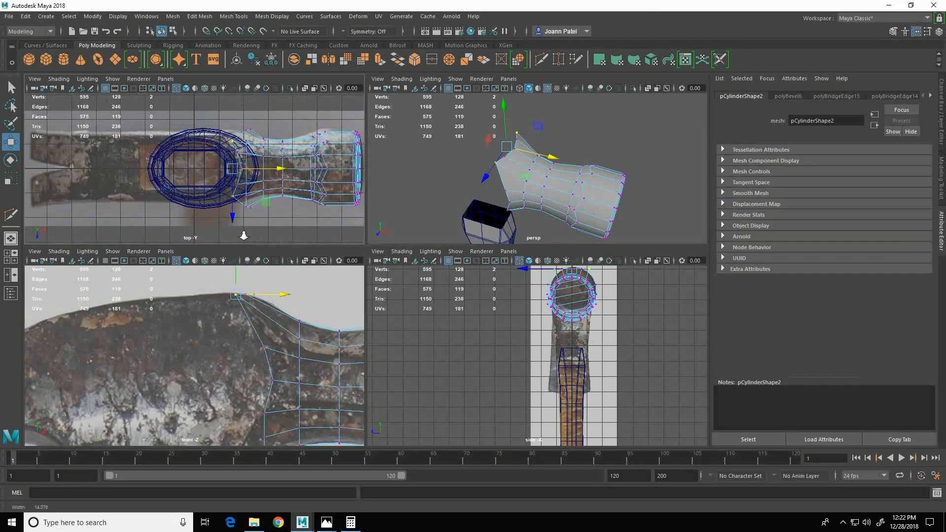
{"action": "scroll", "coordinate": [244, 235], "scroll_direction": "up", "scroll_amount": 3}
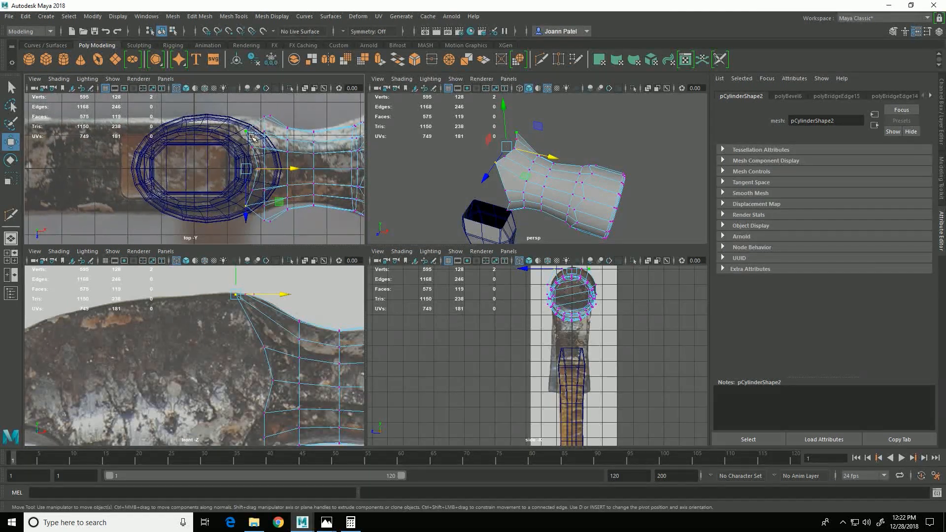
{"action": "key", "text": "F8"}
{"action": "left_click", "coordinate": [264, 183]}
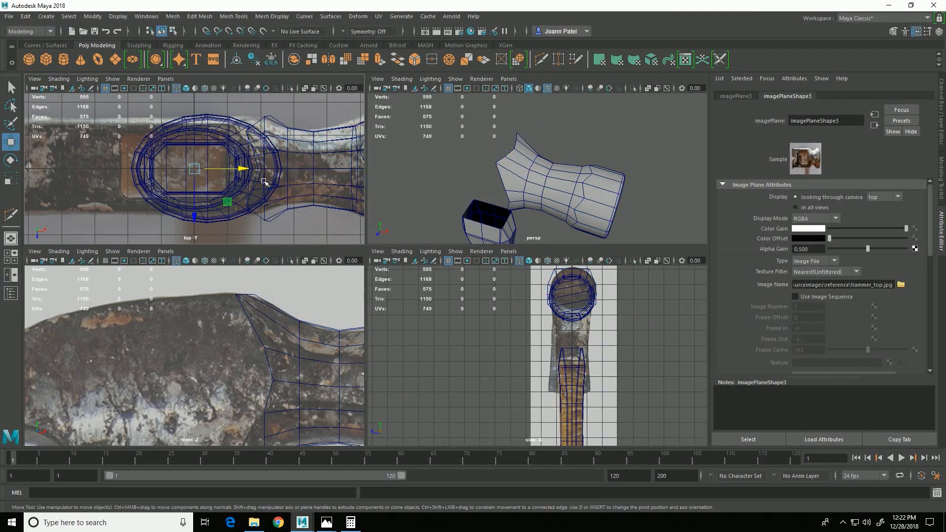
{"action": "left_click", "coordinate": [554, 171]}
{"action": "right_click_drag", "start_coordinate": [524, 160], "coordinate": [522, 145]}
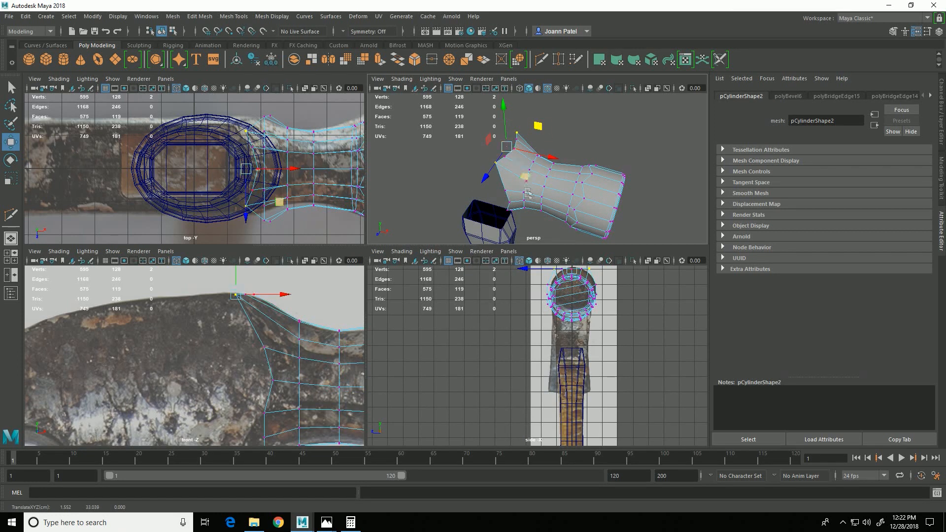
Reposition the top-centre vertex and the side vertices of the striking head's open edge to follow the front reference
{"action": "left_click", "coordinate": [630, 137]}
{"action": "left_click", "coordinate": [515, 149]}
{"action": "left_click_drag", "start_coordinate": [560, 159], "coordinate": [564, 167]}
{"action": "middle_click_drag", "start_coordinate": [257, 335], "coordinate": [222, 298], "text": "alt"}
{"action": "left_click_drag", "start_coordinate": [216, 355], "coordinate": [273, 364]}
{"action": "left_click_drag", "start_coordinate": [235, 294], "coordinate": [289, 303]}
{"action": "middle_click_drag", "start_coordinate": [203, 326], "coordinate": [213, 384], "text": "alt"}
{"action": "left_click_drag", "start_coordinate": [232, 322], "coordinate": [260, 346]}
{"action": "left_click_drag", "start_coordinate": [254, 308], "coordinate": [251, 297]}
Pull the lower vertex pair of the open edge toward the claw to follow the underside curve of the hammer's neck
{"action": "left_click_drag", "start_coordinate": [527, 209], "coordinate": [532, 172], "text": "alt"}
{"action": "middle_click_drag", "start_coordinate": [231, 399], "coordinate": [235, 334], "text": "alt"}
{"action": "left_click_drag", "start_coordinate": [227, 344], "coordinate": [238, 362]}
{"action": "left_click_drag", "start_coordinate": [234, 314], "coordinate": [240, 321]}
{"action": "left_click_drag", "start_coordinate": [283, 366], "coordinate": [280, 367]}
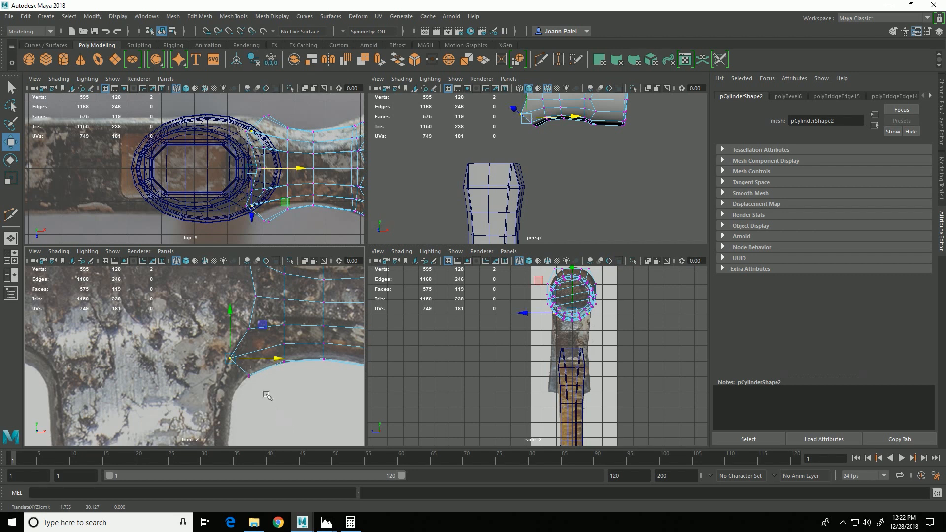
Inspect the striking head's reshaped open edge and its vertices from several angles in the perspective and front views
{"action": "left_click_drag", "start_coordinate": [534, 207], "coordinate": [538, 185], "text": "alt"}
{"action": "left_click", "coordinate": [500, 167]}
{"action": "left_click", "coordinate": [516, 151]}
{"action": "left_click", "coordinate": [538, 197], "text": "shift"}
{"action": "left_click_drag", "start_coordinate": [567, 159], "coordinate": [575, 230]}
{"action": "left_click", "coordinate": [542, 223]}
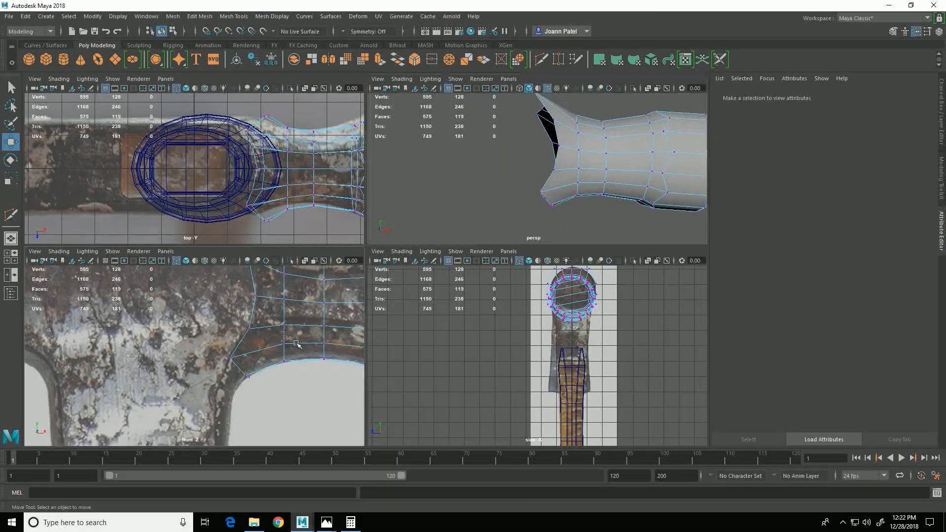
{"action": "right_click_drag", "start_coordinate": [298, 340], "coordinate": [219, 334], "text": "alt"}
{"action": "middle_click_drag", "start_coordinate": [219, 334], "coordinate": [260, 342], "text": "alt"}
{"action": "left_click_drag", "start_coordinate": [562, 152], "coordinate": [478, 234], "text": "alt"}
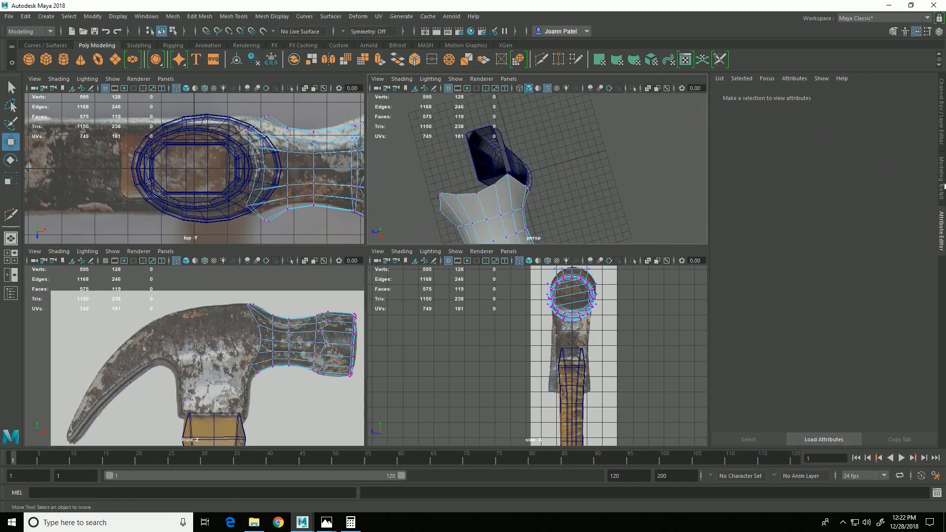
Show the Modeling Toolkit and hide the hammer handle mesh
{"action": "left_click", "coordinate": [942, 179]}
{"action": "left_click", "coordinate": [233, 183]}
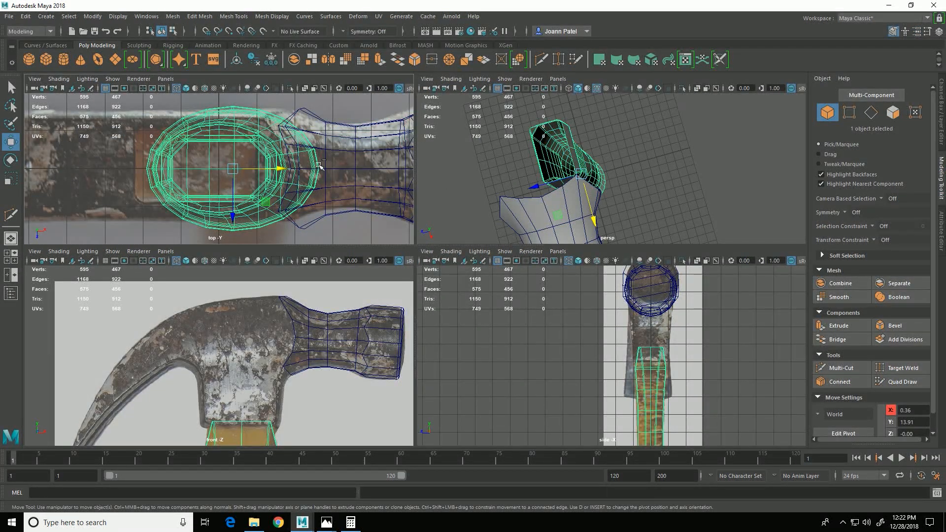
{"action": "key", "text": "ctrl+h"}
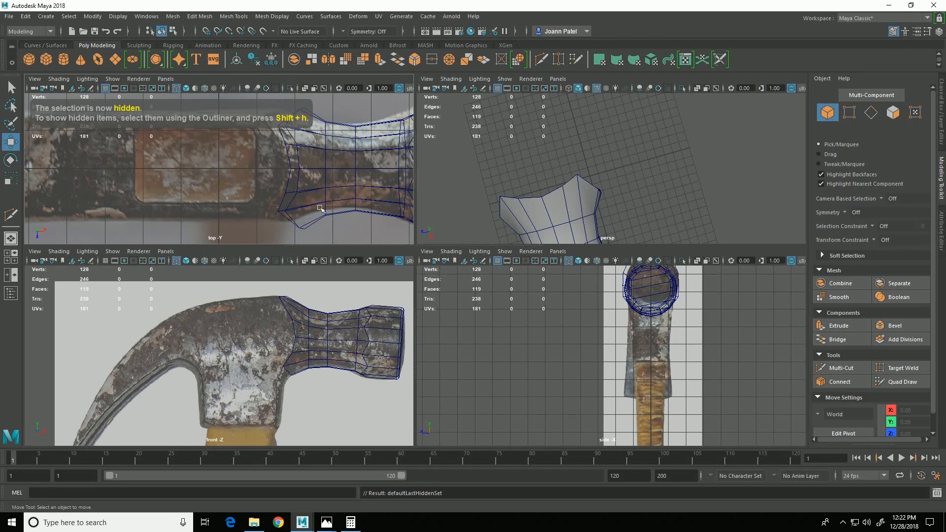
Edit the striking head's vertices in the top view, shifting the outer and inner upper pairs of the open edge toward the claw
{"action": "left_click", "coordinate": [297, 181]}
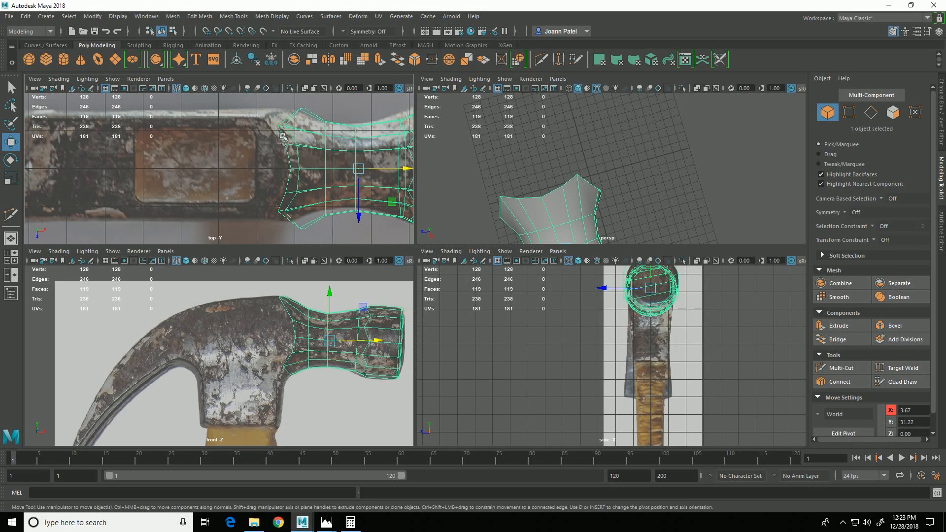
{"action": "right_click_drag", "start_coordinate": [281, 142], "coordinate": [276, 125]}
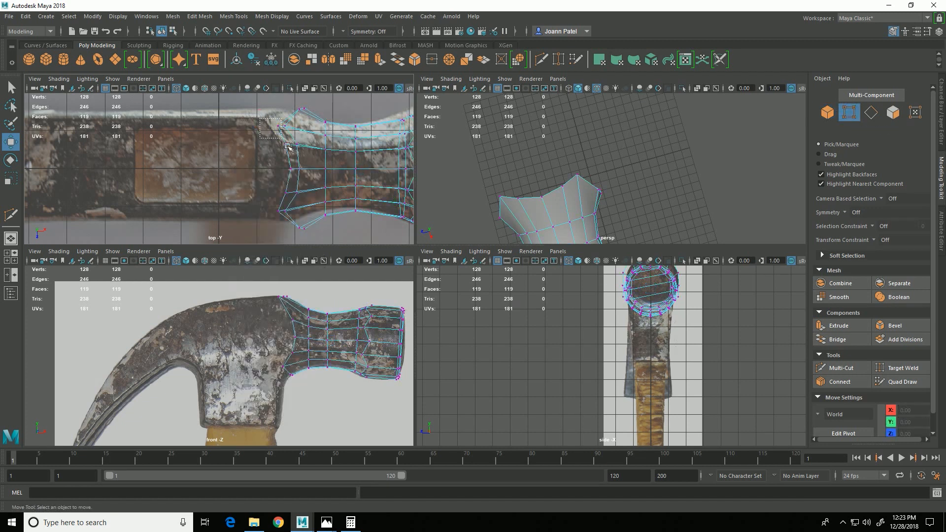
{"action": "left_click_drag", "start_coordinate": [288, 147], "coordinate": [287, 146]}
{"action": "left_click_drag", "start_coordinate": [333, 169], "coordinate": [325, 170]}
{"action": "left_click", "coordinate": [295, 151]}
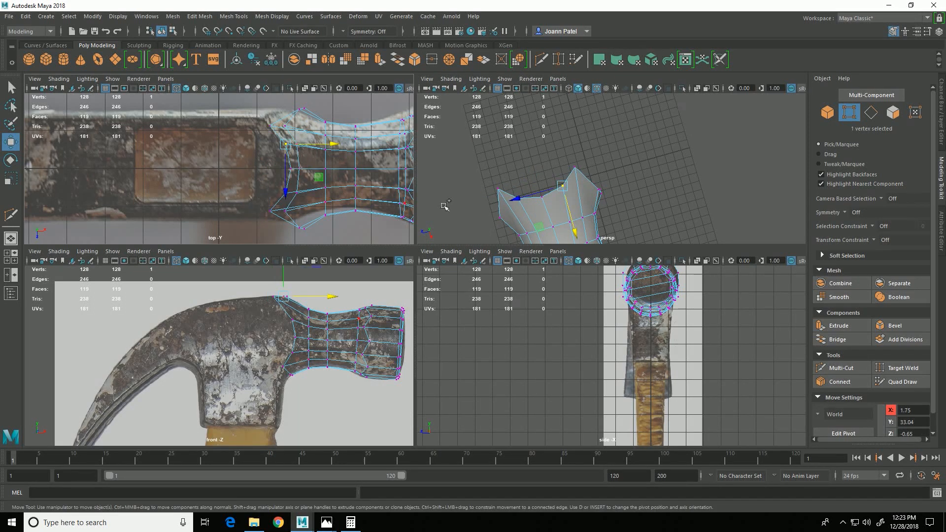
{"action": "left_click", "coordinate": [286, 193], "text": "shift"}
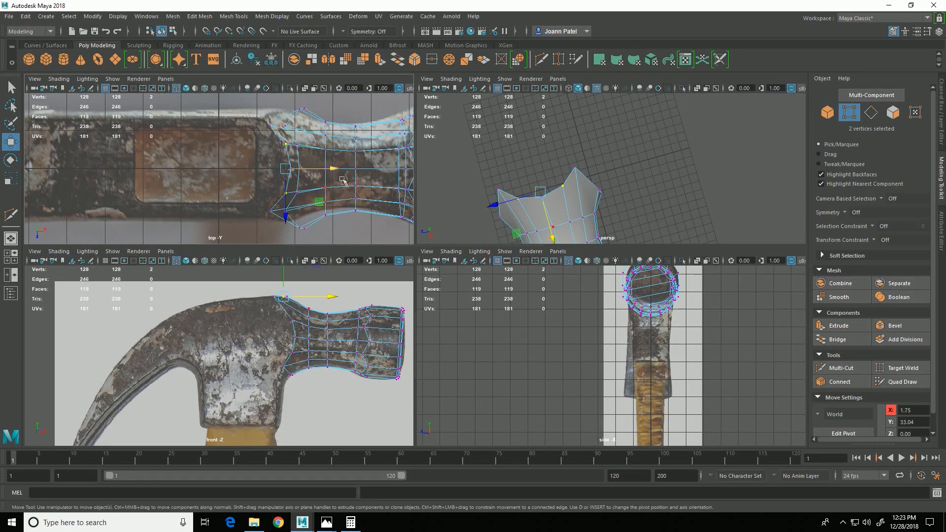
{"action": "left_click_drag", "start_coordinate": [338, 176], "coordinate": [337, 176]}
Move the single centre vertex on top of the striking head's open edge along X to align with its neighbours
{"action": "left_click_drag", "start_coordinate": [599, 178], "coordinate": [648, 168], "text": "alt"}
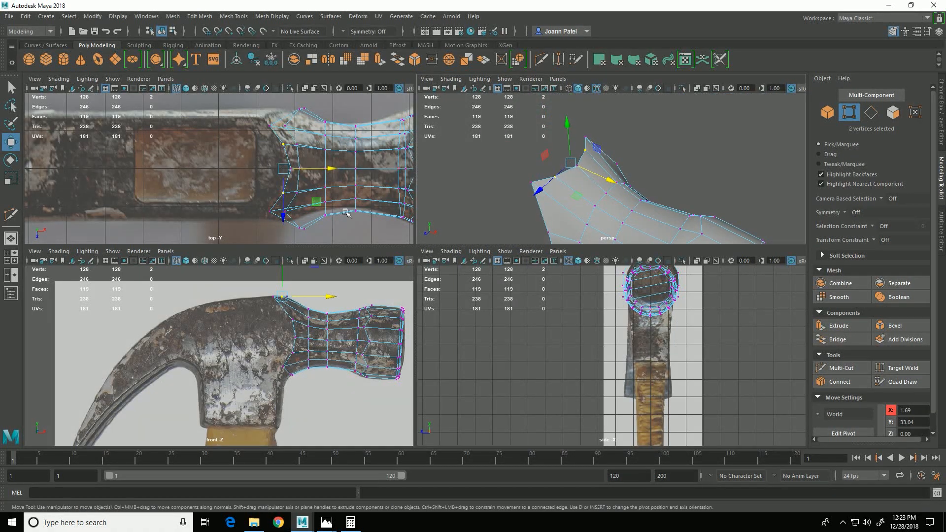
{"action": "left_click", "coordinate": [474, 163]}
{"action": "left_click", "coordinate": [296, 175]}
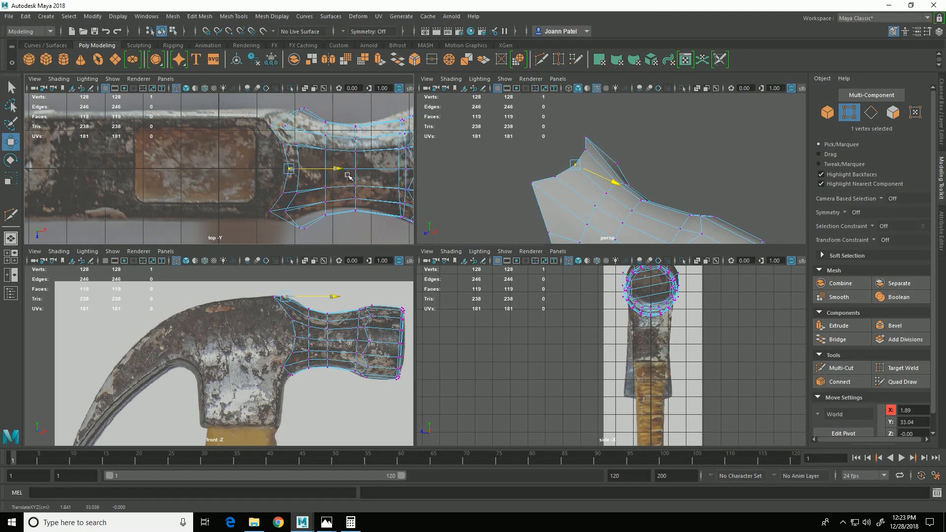
Scale the two outer corner vertices of the open edge along Z to match the top reference, and return to object selection
{"action": "left_click", "coordinate": [270, 125]}
{"action": "left_click_drag", "start_coordinate": [259, 195], "coordinate": [276, 229]}
{"action": "key", "text": "r"}
{"action": "scroll", "coordinate": [535, 199], "scroll_direction": "down", "scroll_amount": 3}
{"action": "left_click_drag", "start_coordinate": [536, 199], "coordinate": [487, 186], "text": "alt"}
{"action": "left_click_drag", "start_coordinate": [274, 216], "coordinate": [275, 217]}
{"action": "left_click_drag", "start_coordinate": [526, 203], "coordinate": [514, 213], "text": "alt"}
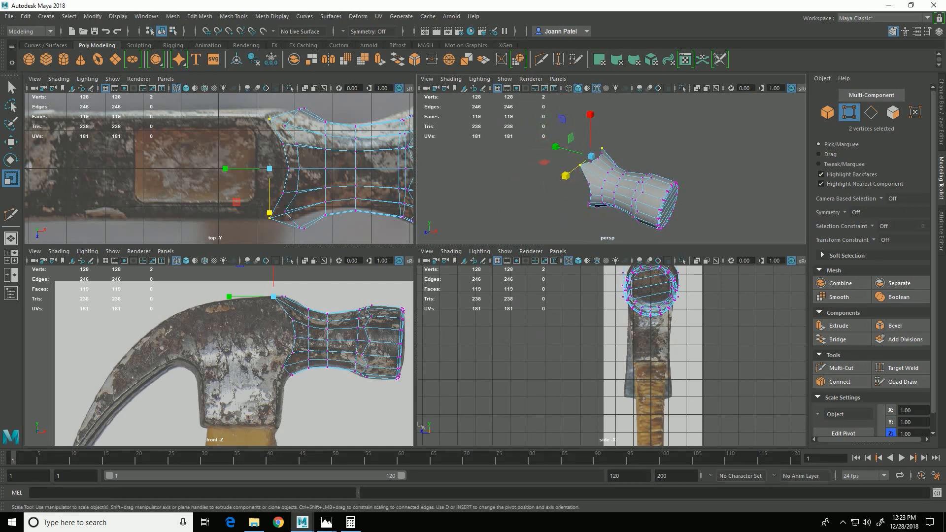
{"action": "left_click", "coordinate": [828, 114]}
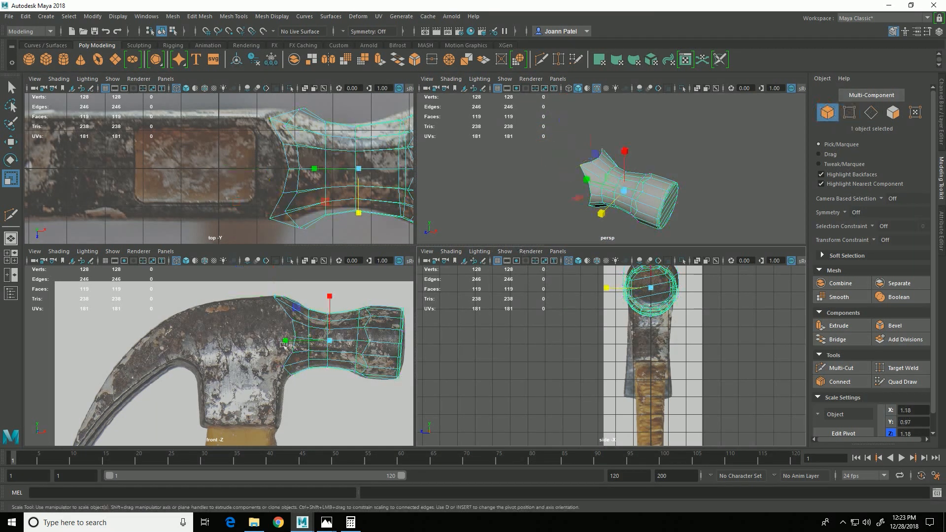
Create a polygon cube as the base for the claw side of the hammer head
{"action": "scroll", "coordinate": [258, 349], "scroll_direction": "down", "scroll_amount": 1}
{"action": "middle_click_drag", "start_coordinate": [259, 350], "coordinate": [267, 321], "text": "alt"}
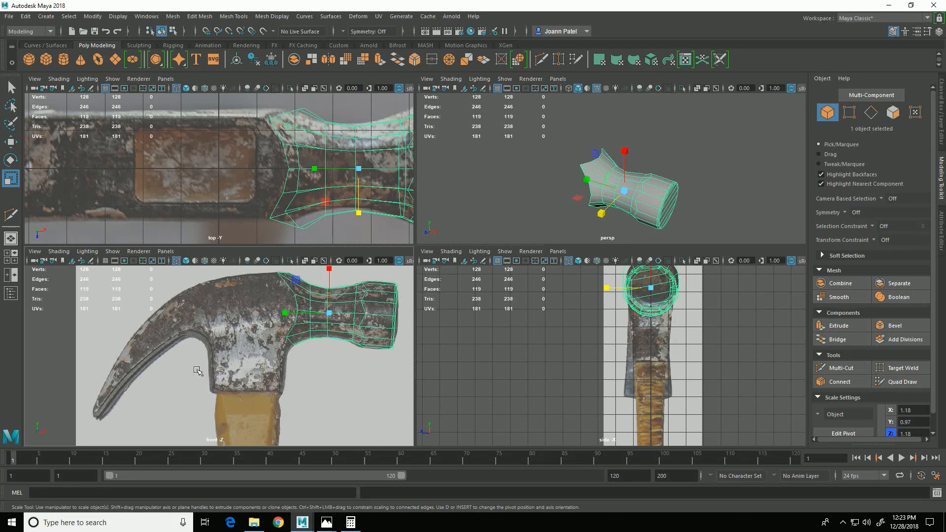
{"action": "scroll", "coordinate": [175, 294], "scroll_direction": "down", "scroll_amount": 3}
{"action": "scroll", "coordinate": [175, 295], "scroll_direction": "up", "scroll_amount": 3}
{"action": "scroll", "coordinate": [157, 203], "scroll_direction": "down", "scroll_amount": 4}
{"action": "middle_click_drag", "start_coordinate": [157, 203], "coordinate": [218, 184], "text": "alt"}
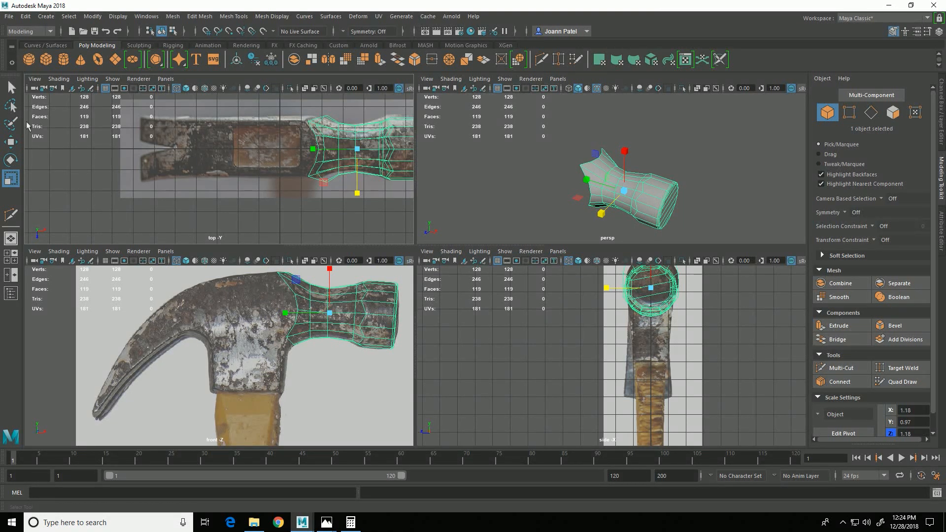
{"action": "left_click", "coordinate": [46, 59]}
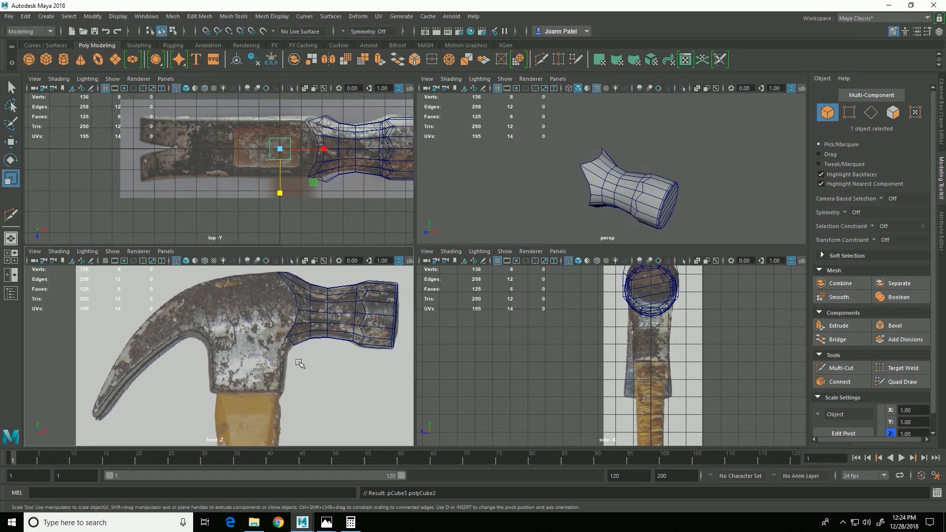
Raise the cube along Y to about 30.28 so it sits within the hammer head in the front view
{"action": "right_click_drag", "start_coordinate": [297, 364], "coordinate": [170, 424], "text": "alt"}
{"action": "middle_click_drag", "start_coordinate": [170, 434], "coordinate": [180, 349], "text": "alt"}
{"action": "right_click_drag", "start_coordinate": [179, 349], "coordinate": [158, 364], "text": "alt"}
{"action": "middle_click_drag", "start_coordinate": [250, 389], "coordinate": [208, 387], "text": "alt"}
{"action": "scroll", "coordinate": [207, 386], "scroll_direction": "down", "scroll_amount": 2}
{"action": "key", "text": "w"}
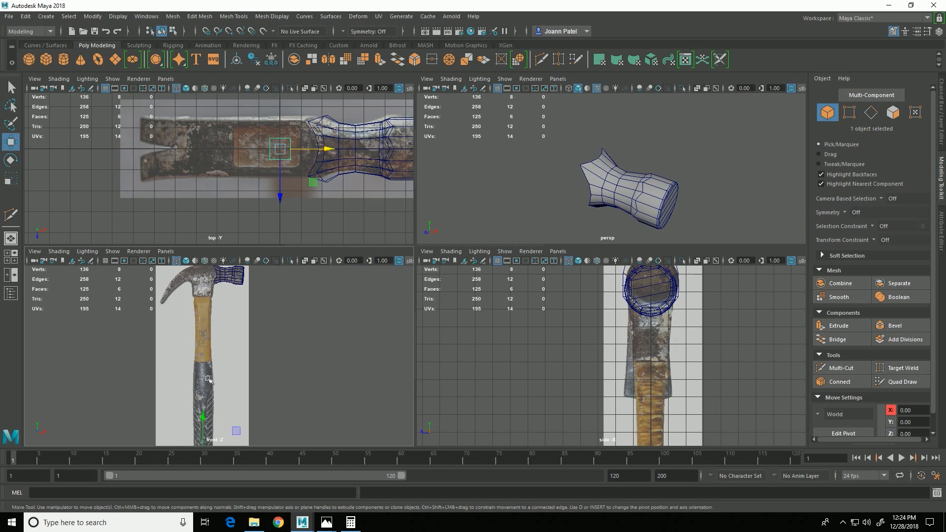
{"action": "left_click_drag", "start_coordinate": [203, 418], "coordinate": [202, 232]}
{"action": "middle_click_drag", "start_coordinate": [185, 323], "coordinate": [207, 400], "text": "alt"}
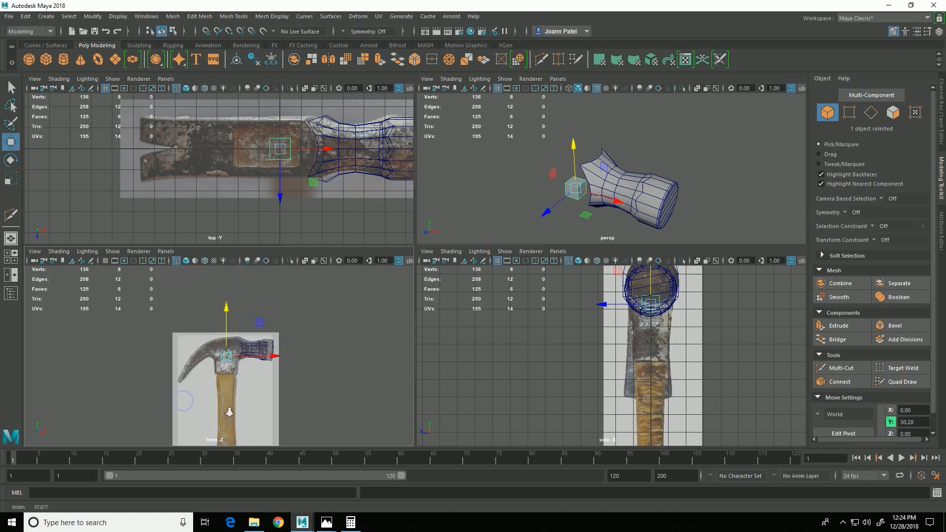
Scale the cube uniformly to about 5.32 and position it over the middle of the hammer head at about X -0.21, Y 30.61
{"action": "right_click_drag", "start_coordinate": [184, 399], "coordinate": [246, 399], "text": "alt"}
{"action": "right_click_drag", "start_coordinate": [125, 393], "coordinate": [211, 389], "text": "alt"}
{"action": "left_click_drag", "start_coordinate": [256, 364], "coordinate": [342, 422]}
{"action": "key", "text": "r"}
{"action": "right_click_drag", "start_coordinate": [343, 421], "coordinate": [257, 361], "text": "alt"}
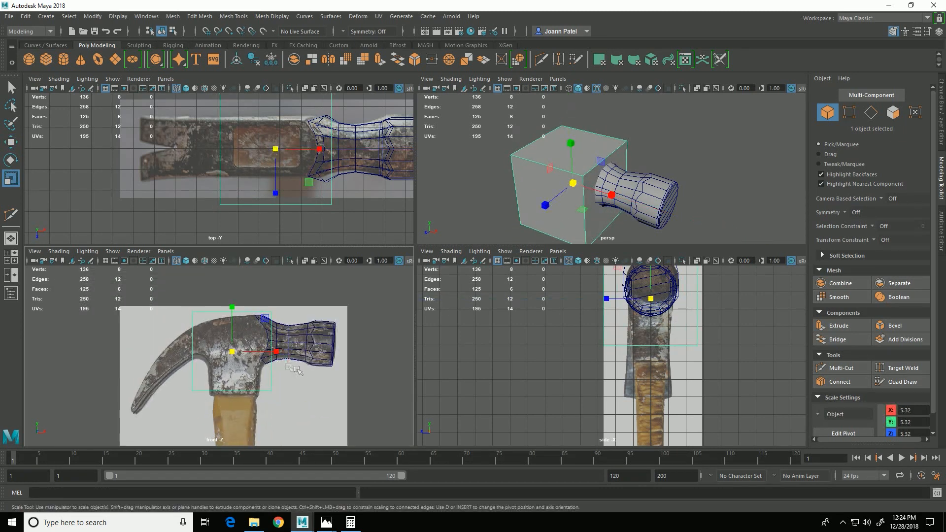
{"action": "left_click", "coordinate": [281, 361]}
{"action": "left_click", "coordinate": [199, 379]}
Stretch the cube along X to about 9.96 and shift it toward the claw in the front view
{"action": "left_click_drag", "start_coordinate": [276, 351], "coordinate": [306, 355]}
{"action": "key", "text": "w"}
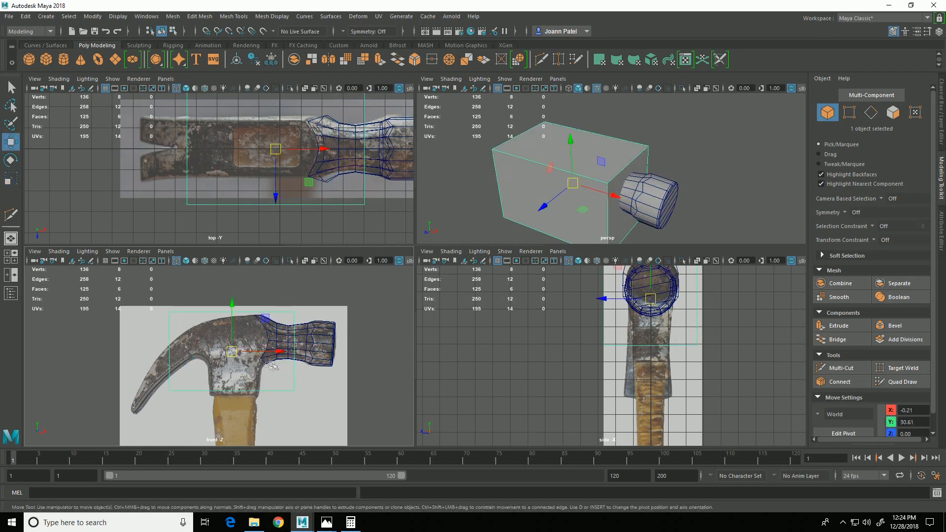
{"action": "middle_click_drag", "start_coordinate": [283, 365], "coordinate": [252, 354]}
{"action": "key", "text": "r"}
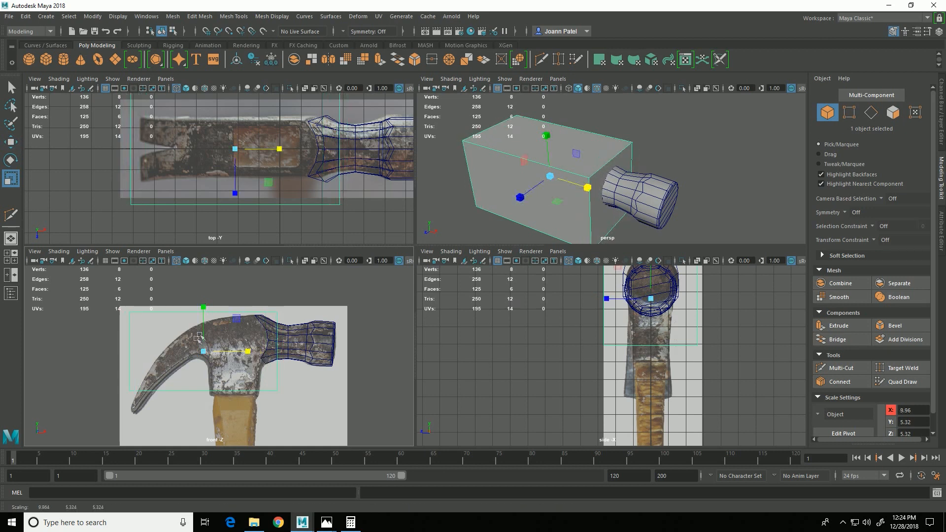
Scale the cube along Y to about 6.87 and position it over the claw and socket at about X -2.47, Y 29.77
{"action": "mouse_move", "coordinate": [206, 321]}
{"action": "left_mouse_down"}
{"action": "mouse_move", "coordinate": [207, 306]}
{"action": "mouse_move", "coordinate": [209, 325]}
{"action": "left_mouse_up"}
{"action": "key", "text": "w"}
{"action": "key", "text": "r"}
{"action": "key", "text": "w"}
{"action": "left_click_drag", "start_coordinate": [255, 371], "coordinate": [250, 371]}
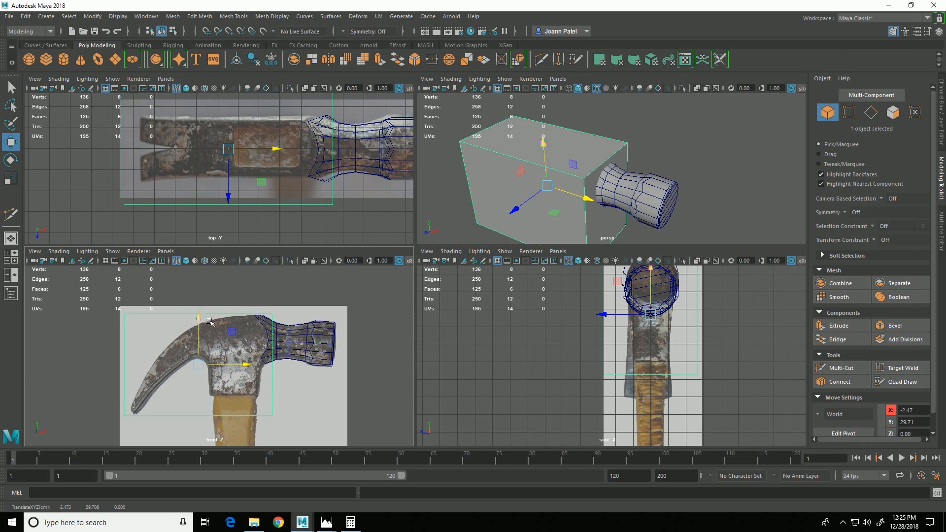
{"action": "left_click_drag", "start_coordinate": [204, 323], "coordinate": [203, 321]}
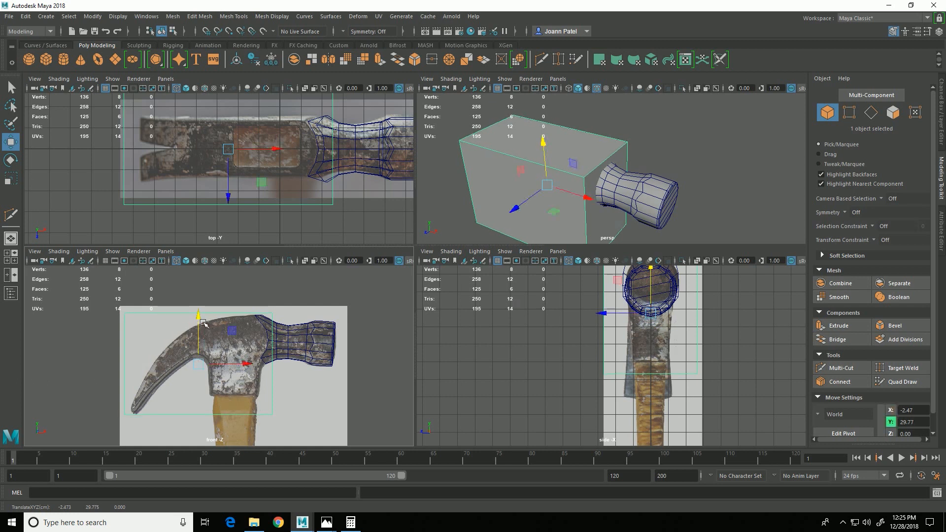
Narrow the cube along Z to about 3.19 to match the hammer head in the top reference
{"action": "scroll", "coordinate": [258, 214], "scroll_direction": "down", "scroll_amount": 2}
{"action": "key", "text": "r"}
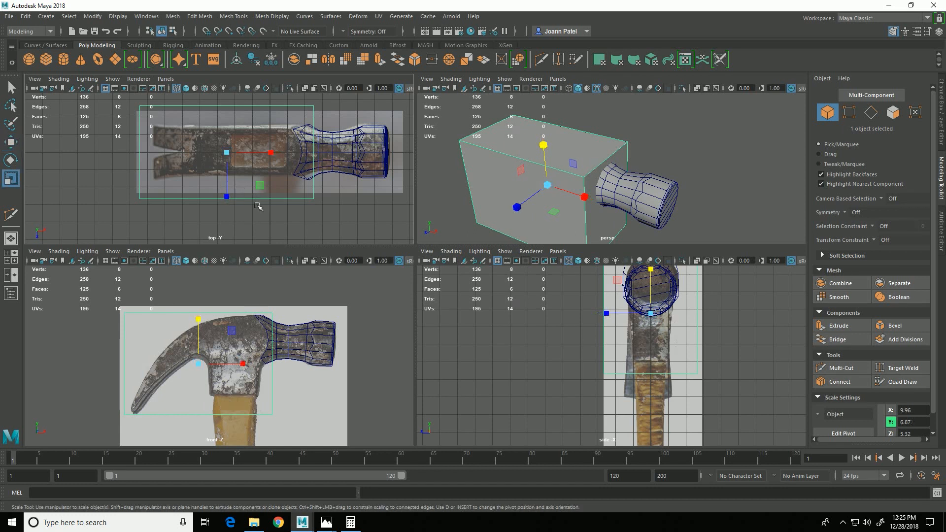
{"action": "left_click_drag", "start_coordinate": [226, 200], "coordinate": [228, 190]}
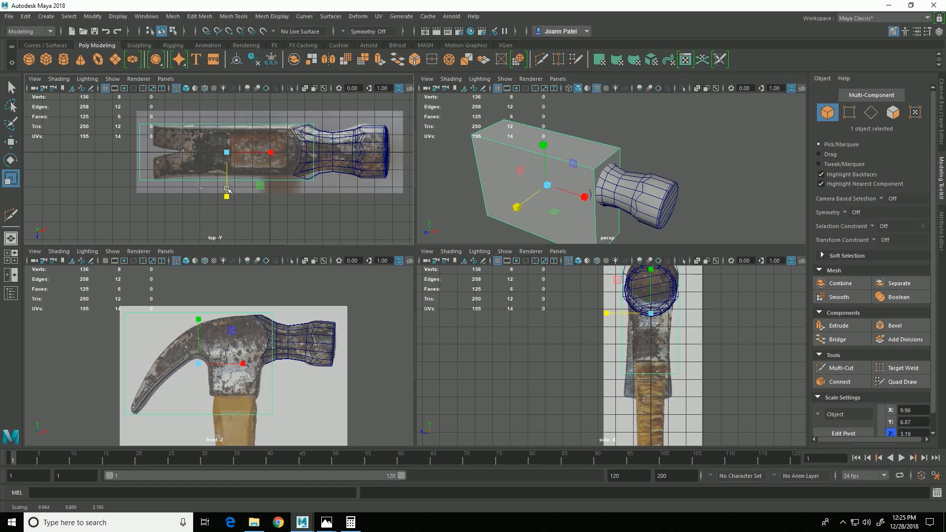
Insert a vertical edge loop around the cube with Multi-Cut, along the claw-side edge of the handle socket
{"action": "left_click", "coordinate": [842, 368]}
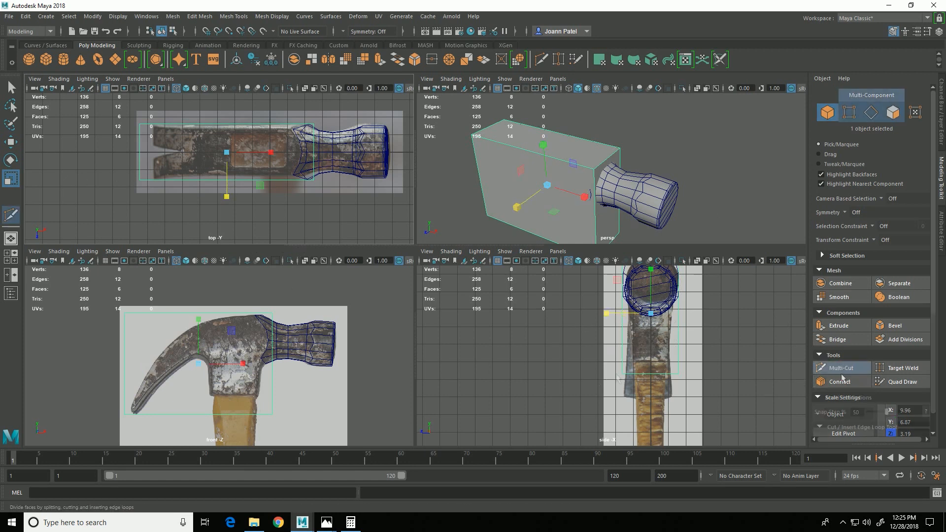
{"action": "left_click", "coordinate": [213, 381], "text": "ctrl"}
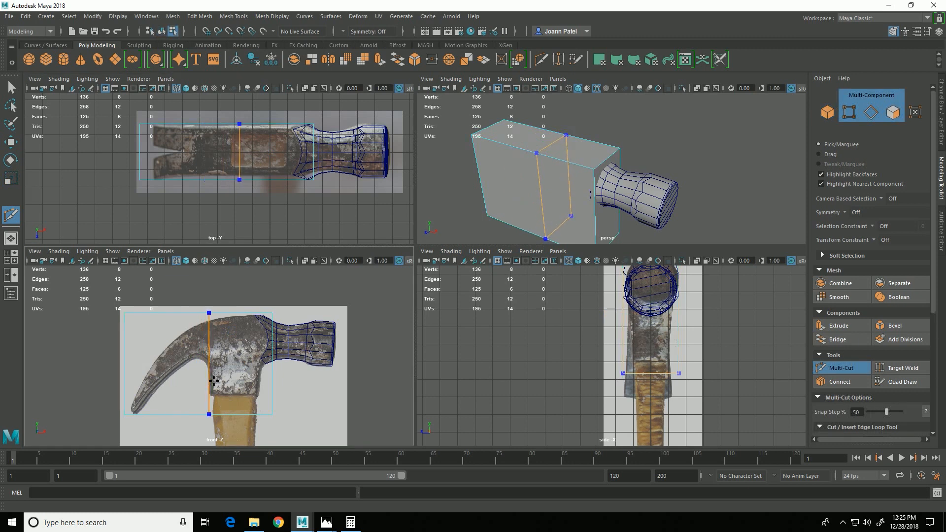
{"action": "left_click", "coordinate": [859, 373]}
Select the four vertices at the cube's claw end and widen them along Z by a factor of about 1.18
{"action": "left_click", "coordinate": [850, 113]}
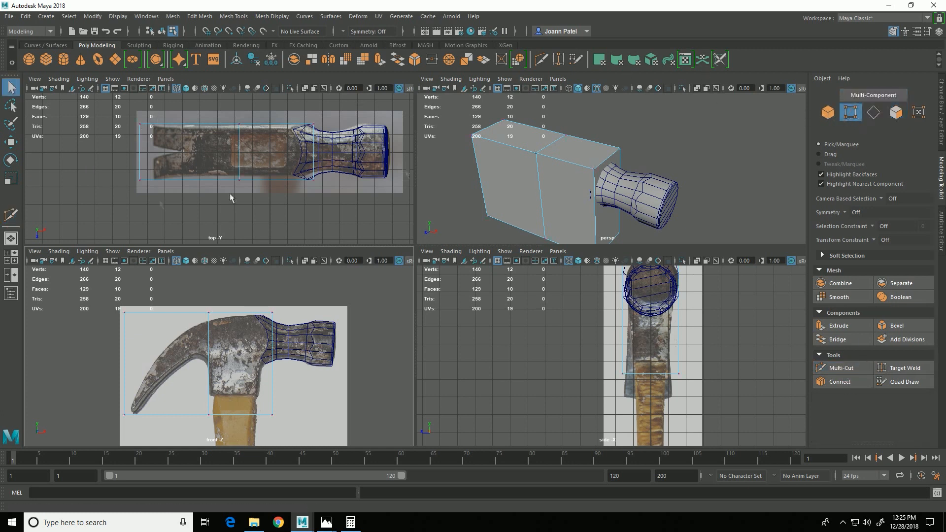
{"action": "left_click_drag", "start_coordinate": [112, 106], "coordinate": [133, 177]}
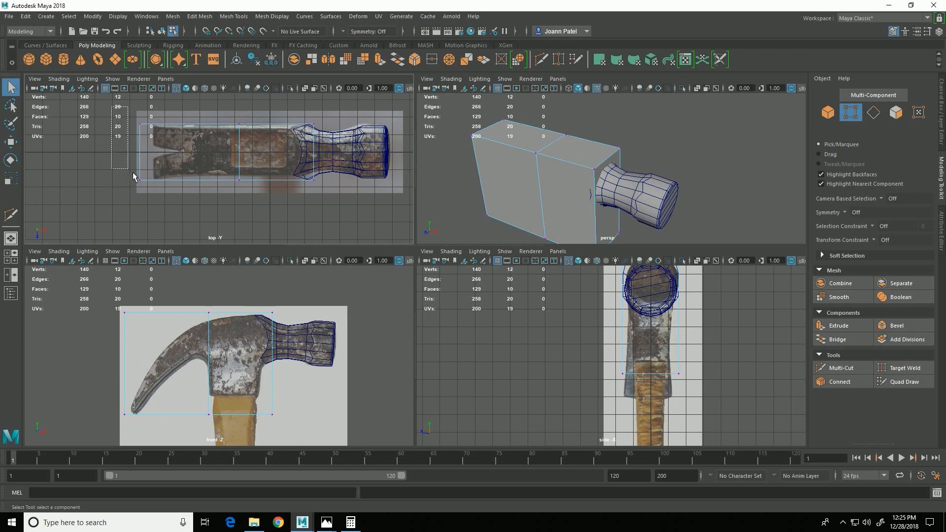
{"action": "left_click_drag", "start_coordinate": [136, 180], "coordinate": [152, 214]}
{"action": "key", "text": "r"}
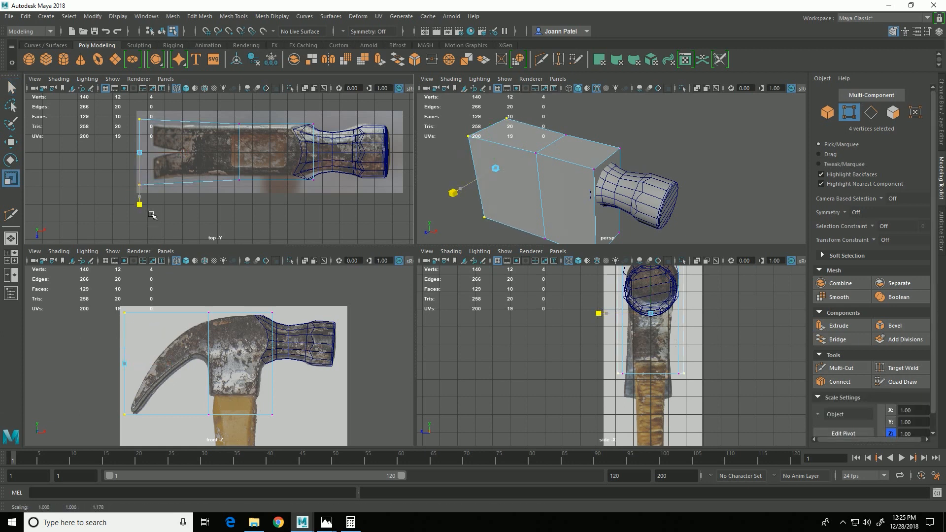
{"action": "left_click_drag", "start_coordinate": [151, 215], "coordinate": [151, 208]}
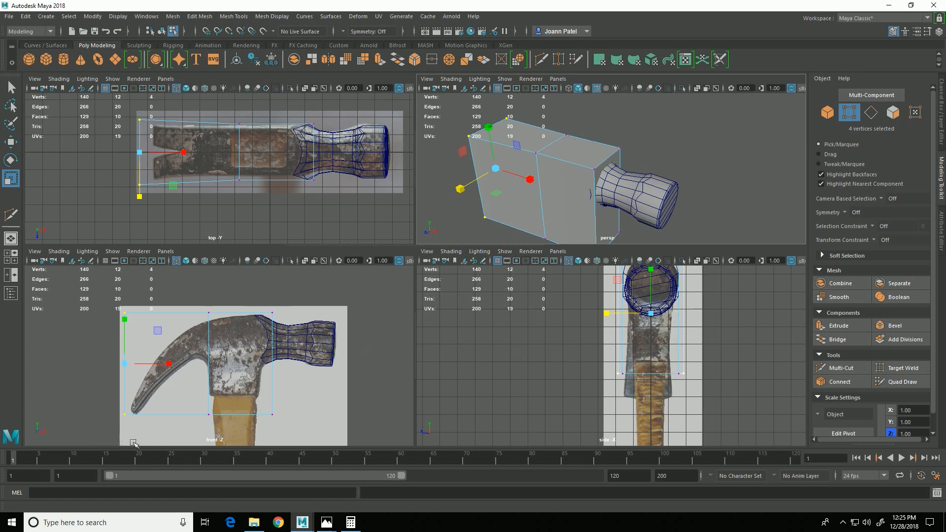
Try to narrow the four bottom vertices above the handle along Z against the side reference
{"action": "left_click_drag", "start_coordinate": [188, 393], "coordinate": [313, 460]}
{"action": "middle_click_drag", "start_coordinate": [599, 213], "coordinate": [563, 164], "text": "alt"}
{"action": "mouse_move", "coordinate": [551, 209]}
{"action": "left_mouse_down", "text": "alt"}
{"action": "mouse_move", "coordinate": [523, 209]}
{"action": "mouse_move", "coordinate": [537, 196]}
{"action": "mouse_move", "coordinate": [541, 209]}
{"action": "left_mouse_up", "text": "alt"}
{"action": "middle_click_drag", "start_coordinate": [317, 226], "coordinate": [311, 234], "text": "alt"}
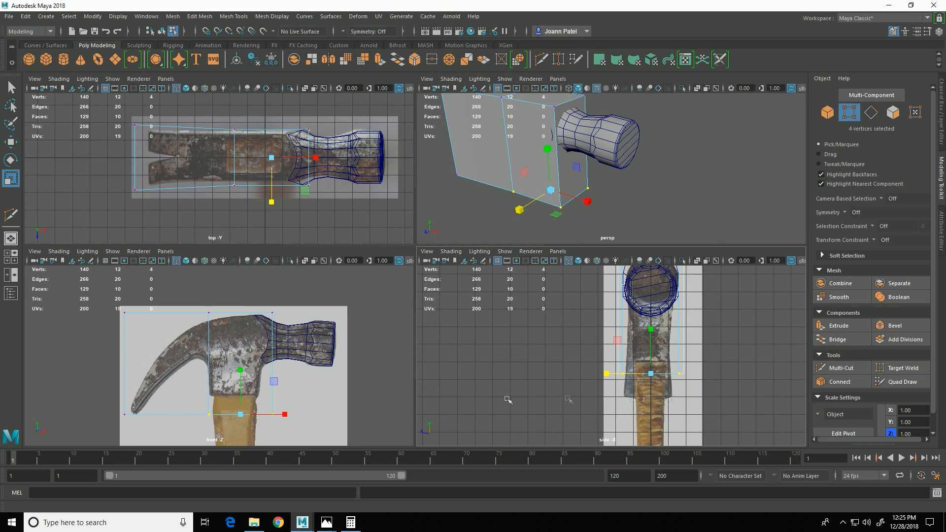
{"action": "left_click", "coordinate": [373, 196], "text": "alt"}
{"action": "left_click_drag", "start_coordinate": [610, 378], "coordinate": [624, 389]}
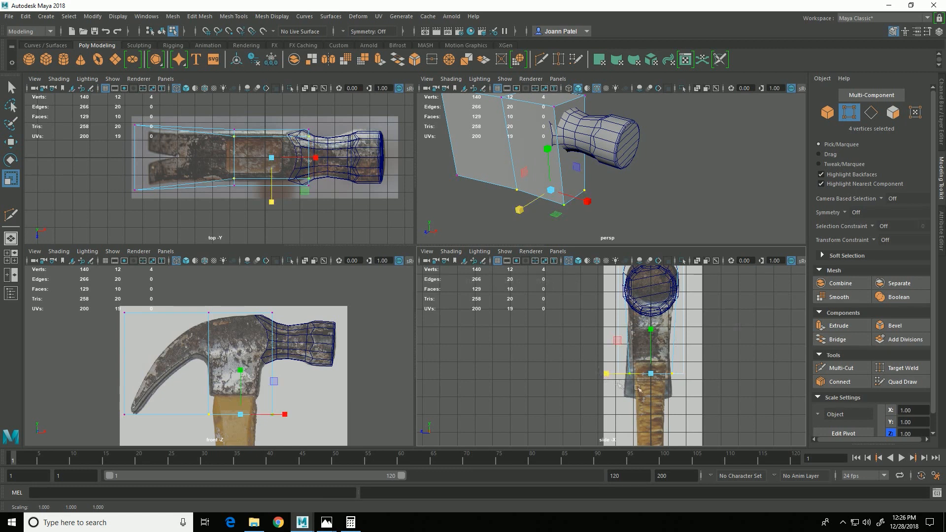
{"action": "key", "text": "ctrl+z"}
Try to narrow all six bottom vertices of the cube along Z by a factor of about 0.81
{"action": "left_click_drag", "start_coordinate": [594, 360], "coordinate": [726, 400]}
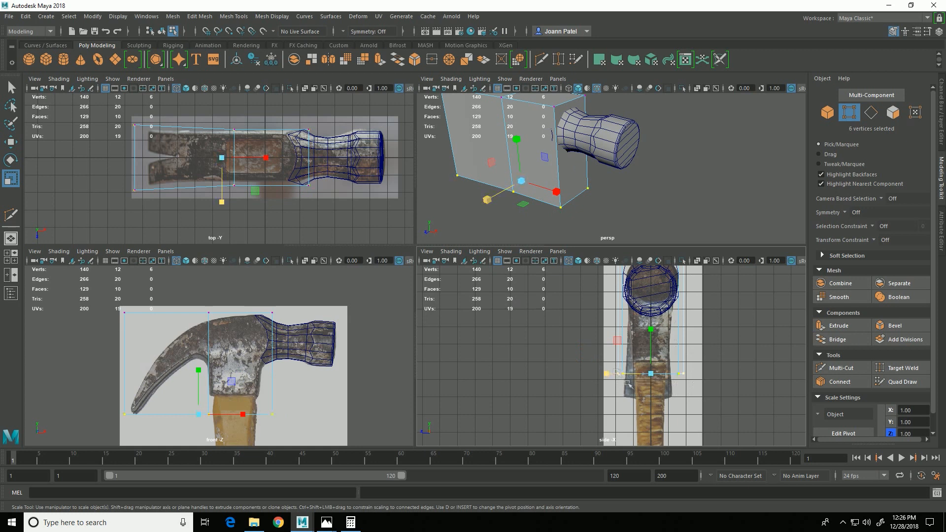
{"action": "left_click_drag", "start_coordinate": [622, 389], "coordinate": [623, 385]}
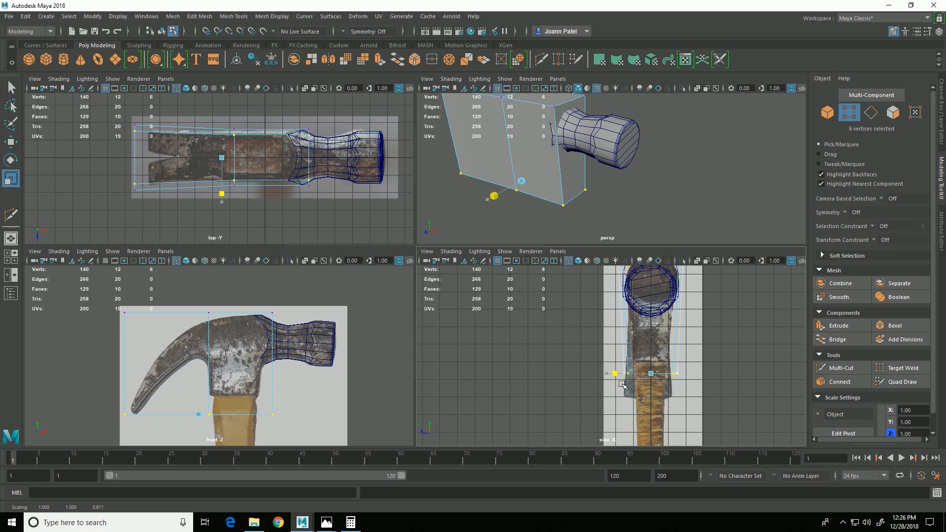
{"action": "key", "text": "ctrl+z"}
Insert a second vertical edge loop just on the claw side of the existing loop with Multi-Cut
{"action": "left_click_drag", "start_coordinate": [497, 205], "coordinate": [590, 184], "text": "alt"}
{"action": "middle_click_drag", "start_coordinate": [589, 184], "coordinate": [692, 198], "text": "alt"}
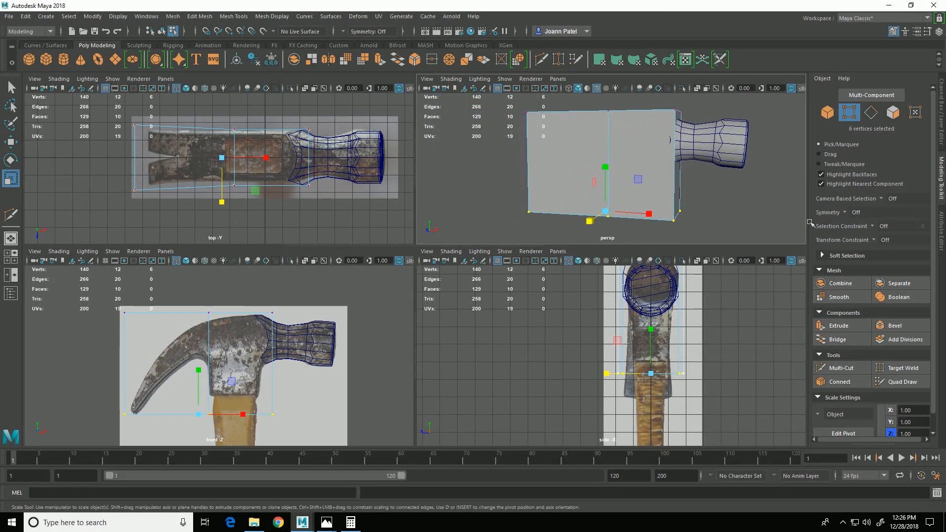
{"action": "left_click", "coordinate": [844, 373]}
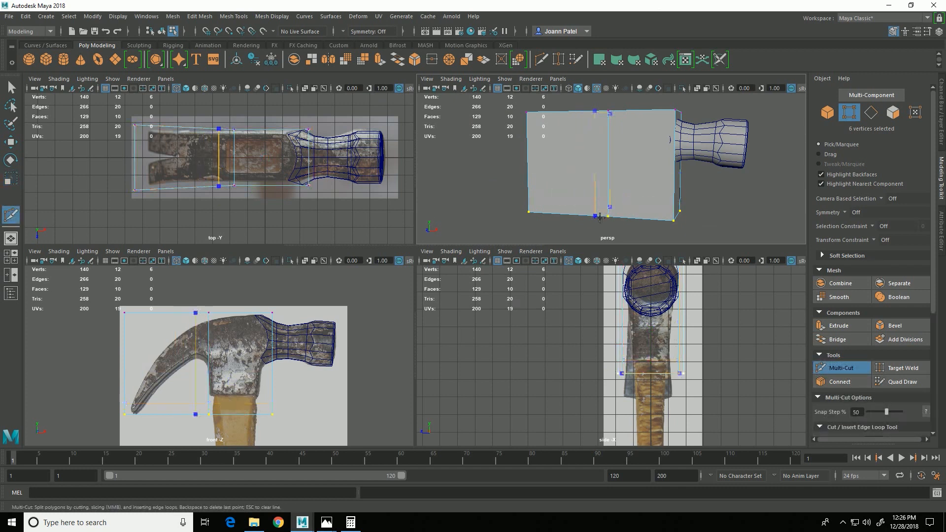
{"action": "left_click", "coordinate": [599, 217], "text": "ctrl"}
{"action": "left_click", "coordinate": [848, 371]}
Narrow the four bottom vertices above the handle along Z by a factor of about 0.73, and clear the selection
{"action": "left_click_drag", "start_coordinate": [296, 435], "coordinate": [206, 399]}
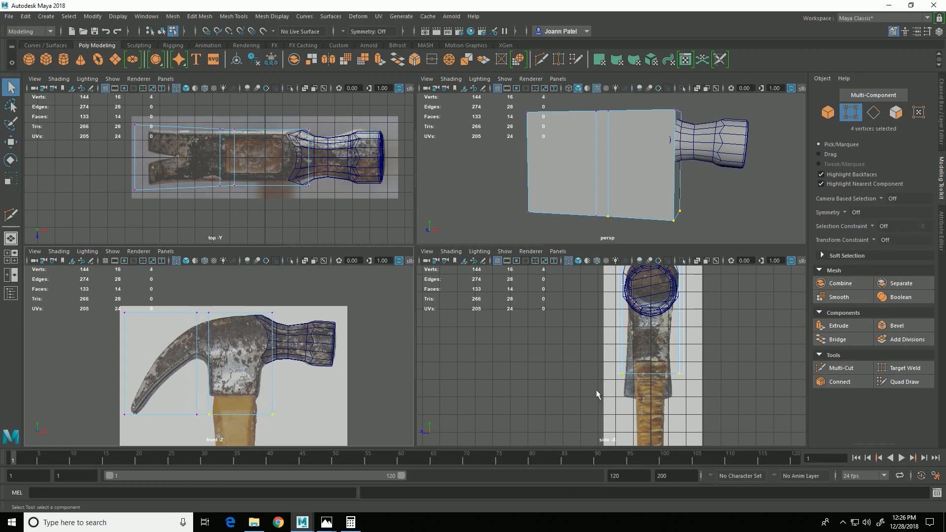
{"action": "key", "text": "r"}
{"action": "middle_click_drag", "start_coordinate": [615, 386], "coordinate": [626, 388]}
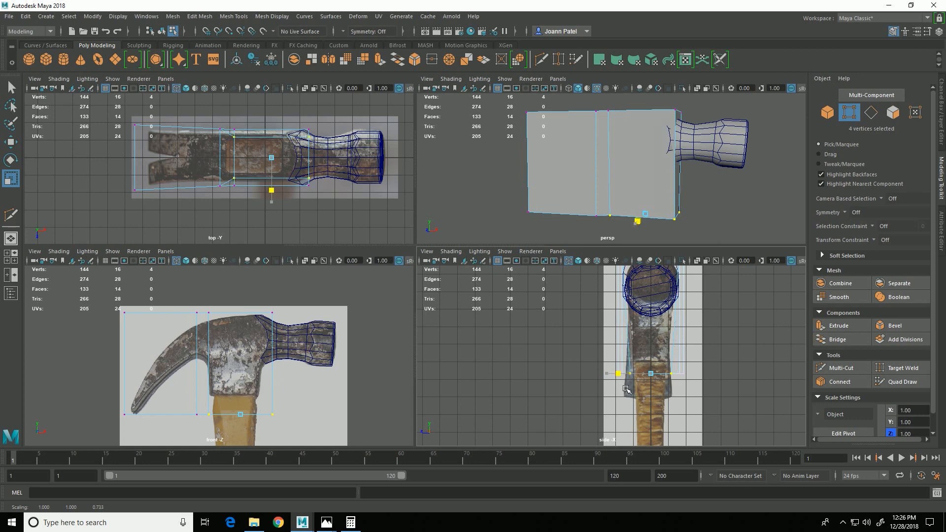
{"action": "left_click_drag", "start_coordinate": [641, 207], "coordinate": [615, 232], "text": "alt"}
{"action": "left_click", "coordinate": [587, 204]}
{"action": "left_click", "coordinate": [638, 203], "text": "shift"}
{"action": "left_click", "coordinate": [734, 209]}
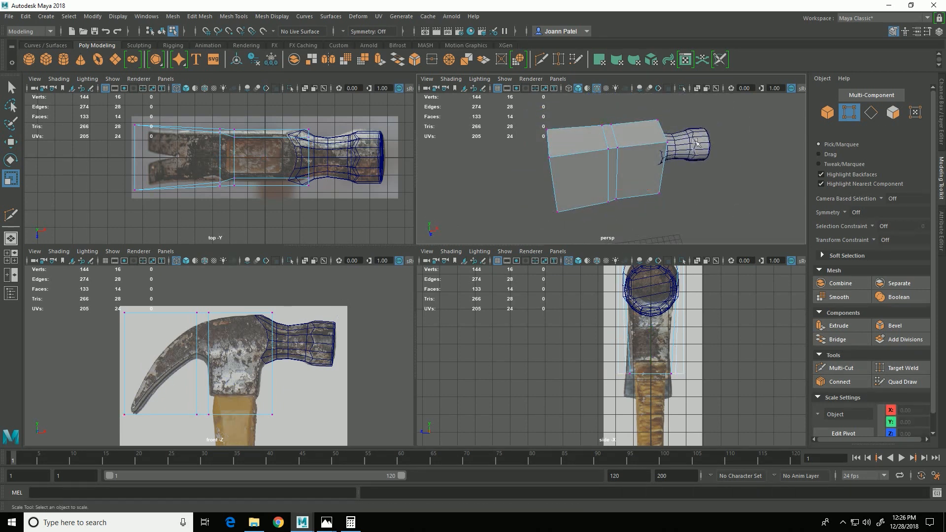
Return the cube to object selection and make it a live surface
{"action": "key", "text": "F8"}
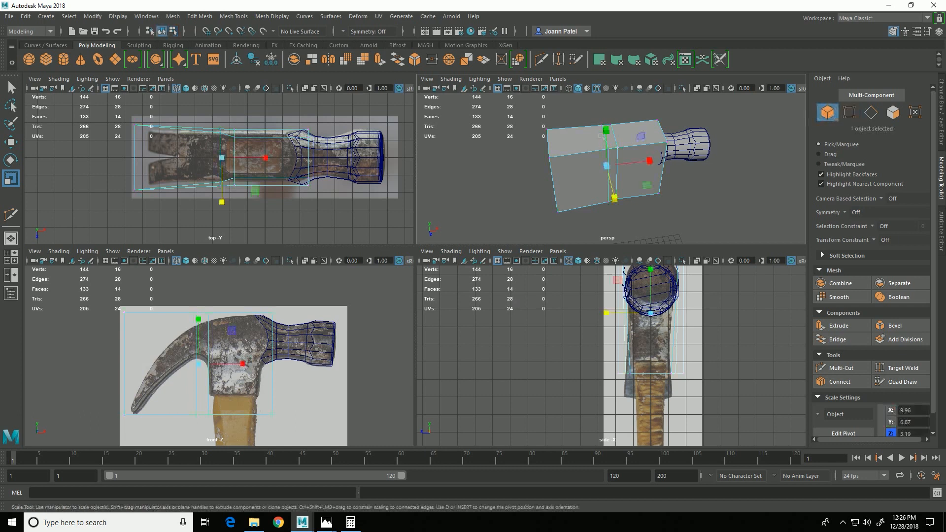
{"action": "left_click", "coordinate": [93, 16]}
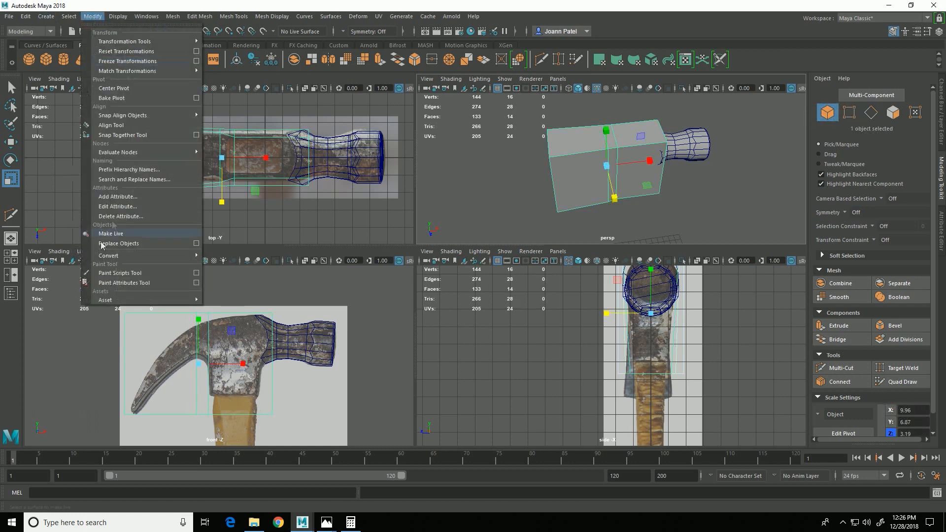
{"action": "left_click", "coordinate": [140, 234]}
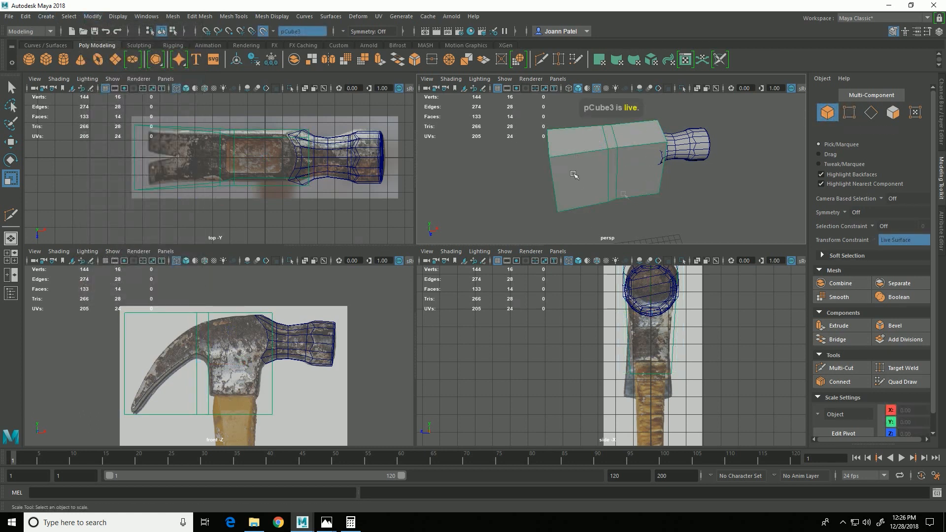
Use Quad Draw to place four points at the claw tip in the front view and fill them with a face
{"action": "left_click", "coordinate": [900, 382]}
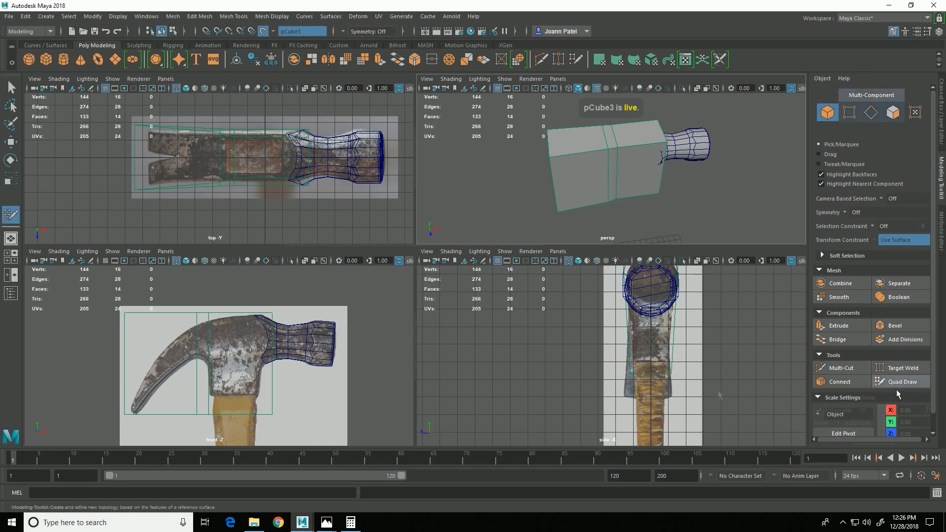
{"action": "key", "text": "space"}
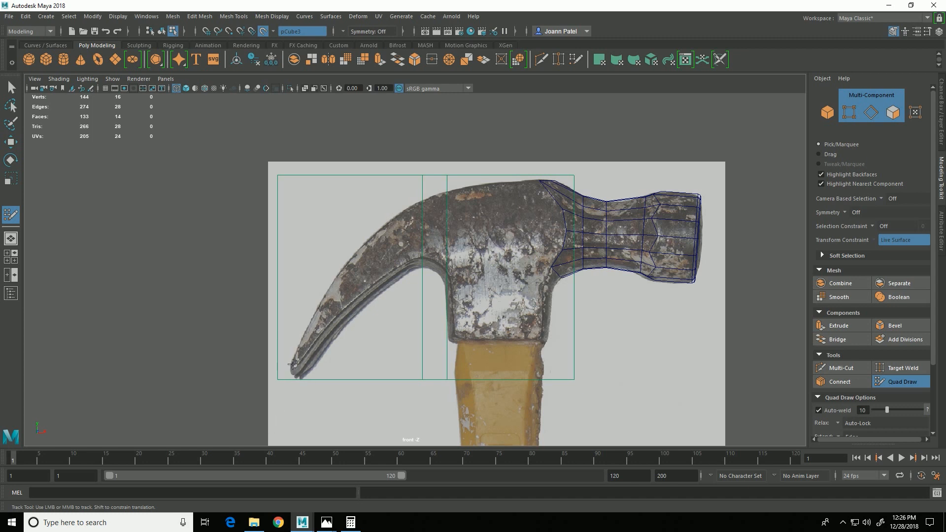
{"action": "scroll", "coordinate": [294, 365], "scroll_direction": "up", "scroll_amount": 5}
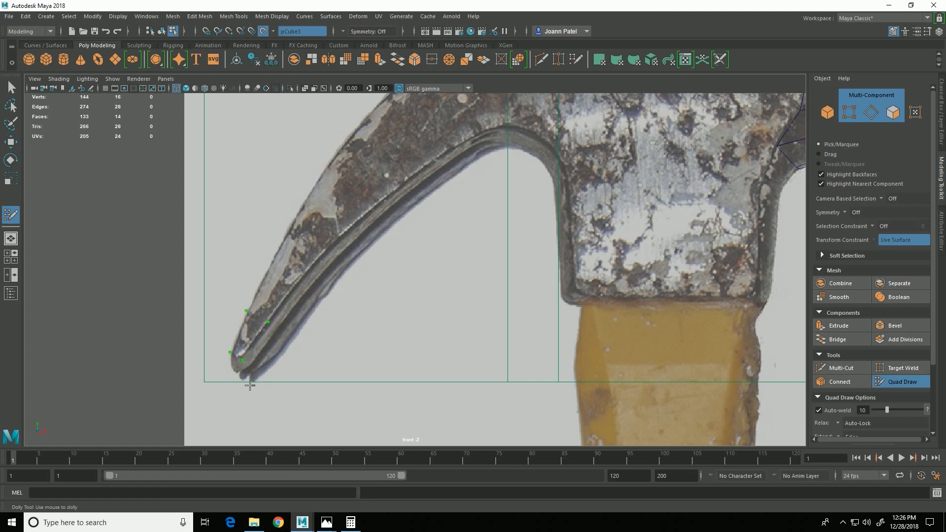
{"action": "left_click", "coordinate": [255, 338], "text": "shift"}
{"action": "left_click", "coordinate": [254, 338], "text": "shift"}
{"action": "scroll", "coordinate": [286, 334], "scroll_direction": "down", "scroll_amount": 3}
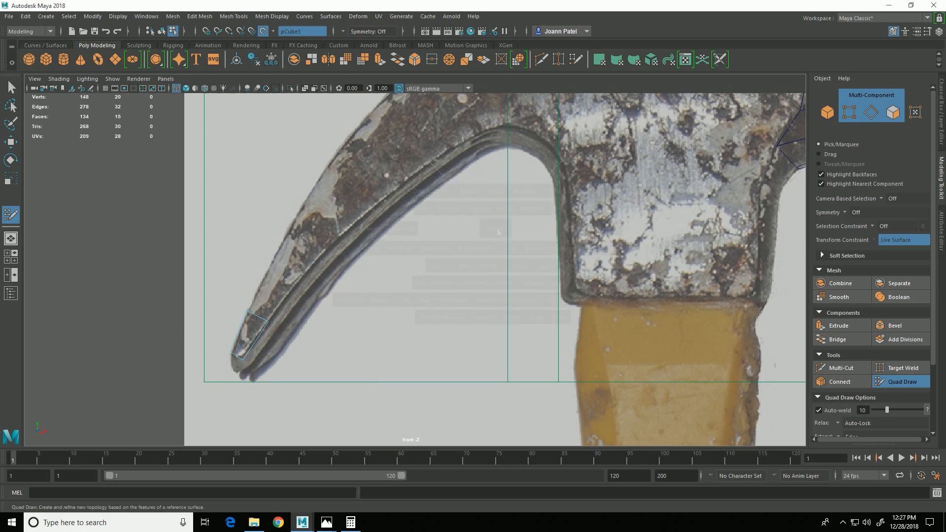
{"action": "key", "text": "space"}
{"action": "left_click_drag", "start_coordinate": [594, 194], "coordinate": [617, 207], "text": "alt"}
{"action": "scroll", "coordinate": [588, 166], "scroll_direction": "down", "scroll_amount": 3}
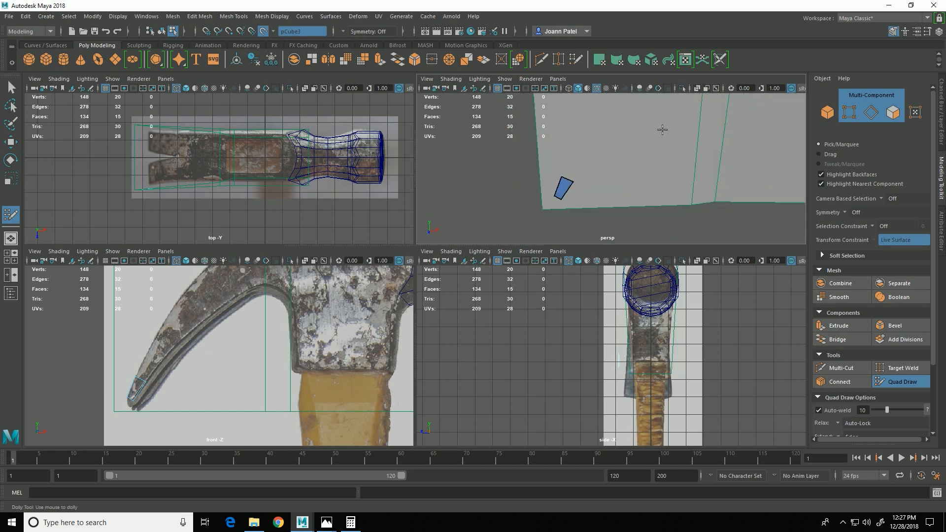
Extend the Quad Draw strip up the claw with four more faces following the reference outline
{"action": "key", "text": "space"}
{"action": "scroll", "coordinate": [218, 339], "scroll_direction": "up", "scroll_amount": 4}
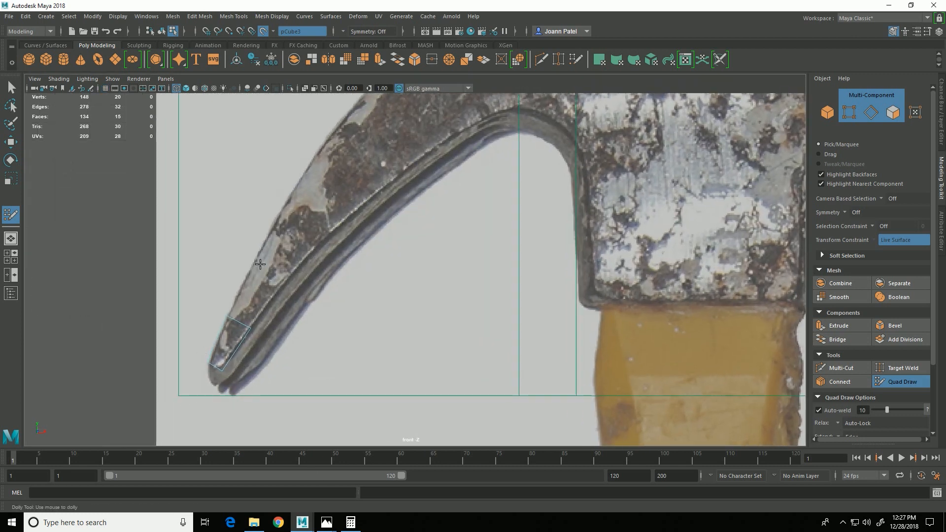
{"action": "left_click", "coordinate": [268, 298], "text": "shift"}
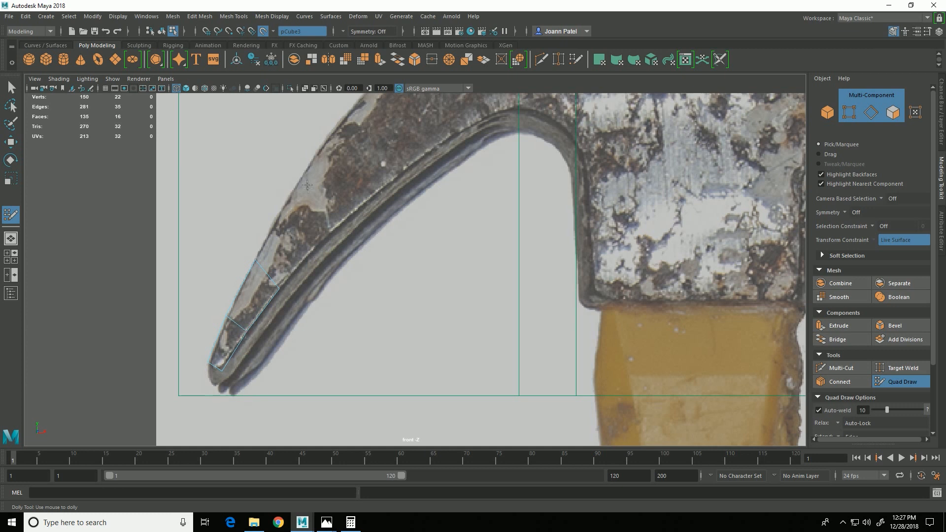
{"action": "left_click", "coordinate": [285, 203]}
{"action": "left_click", "coordinate": [288, 249], "text": "shift"}
{"action": "middle_click_drag", "start_coordinate": [332, 178], "coordinate": [297, 215], "text": "alt"}
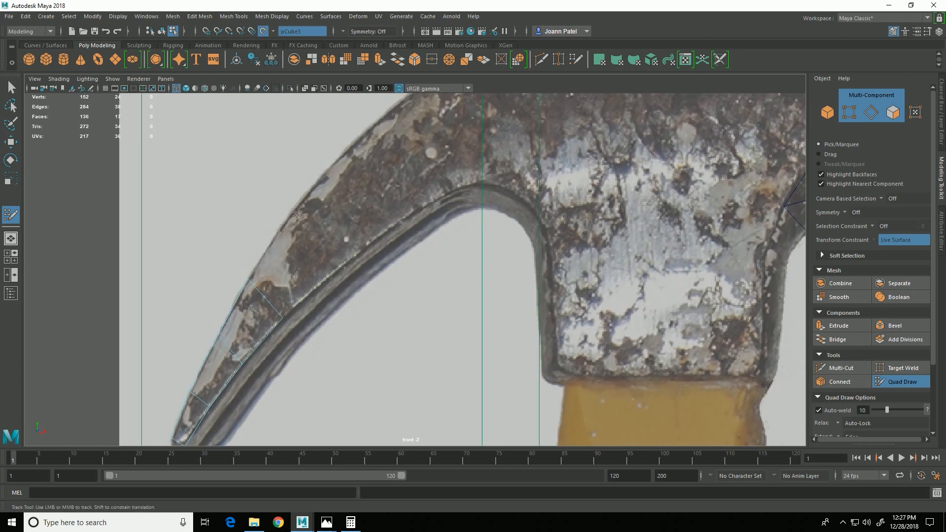
{"action": "left_click", "coordinate": [295, 274], "text": "shift"}
{"action": "left_click", "coordinate": [397, 215], "text": "shift"}
Add two more quads to the strip, up to the cube's first vertical edge loop near the handle socket
{"action": "middle_click_drag", "start_coordinate": [407, 125], "coordinate": [322, 195], "text": "alt"}
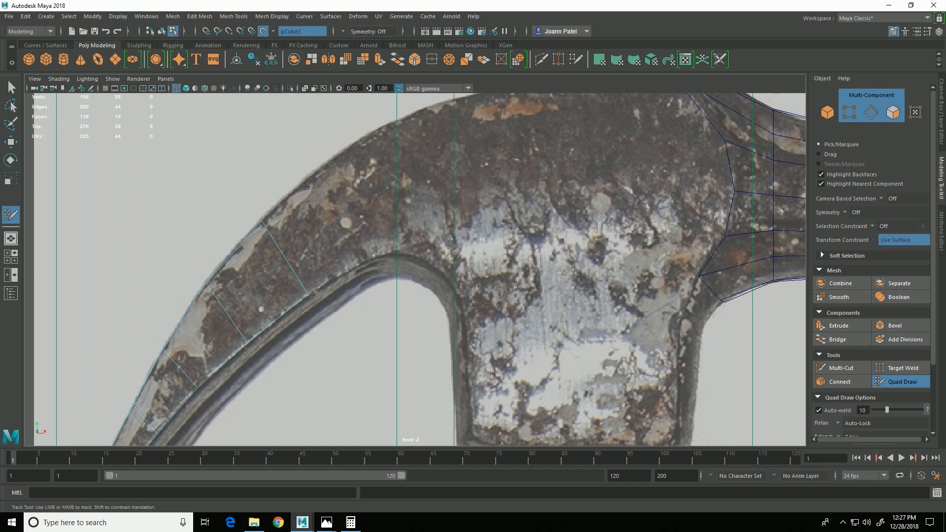
{"action": "left_click", "coordinate": [329, 241], "text": "shift"}
{"action": "left_click", "coordinate": [365, 201], "text": "shift"}
{"action": "right_click_drag", "start_coordinate": [547, 296], "coordinate": [470, 303], "text": "alt"}
{"action": "middle_click_drag", "start_coordinate": [470, 302], "coordinate": [476, 270], "text": "alt"}
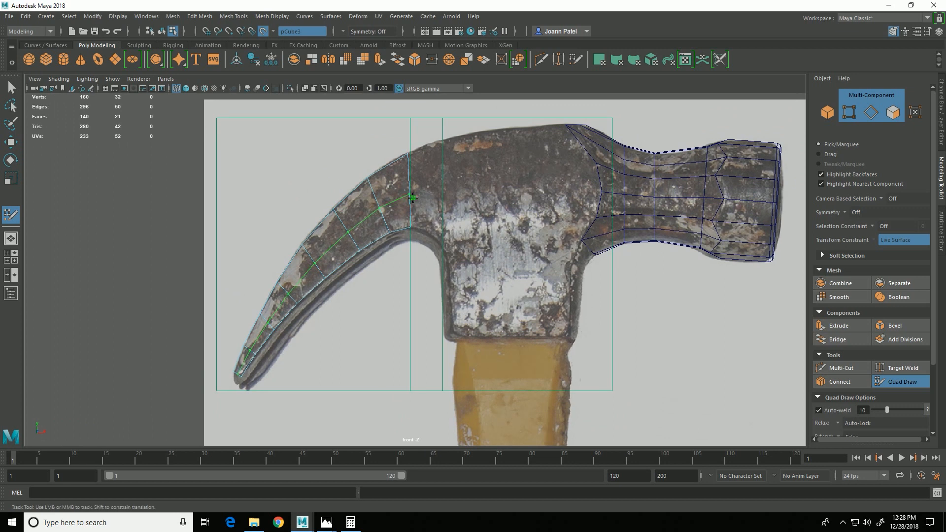
Insert a lengthwise edge loop through the middle of the claw's quad strip
{"action": "key", "text": "ctrl"}
{"action": "left_click", "coordinate": [414, 195], "text": "ctrl"}
{"action": "scroll", "coordinate": [248, 377], "scroll_direction": "up", "scroll_amount": 5}
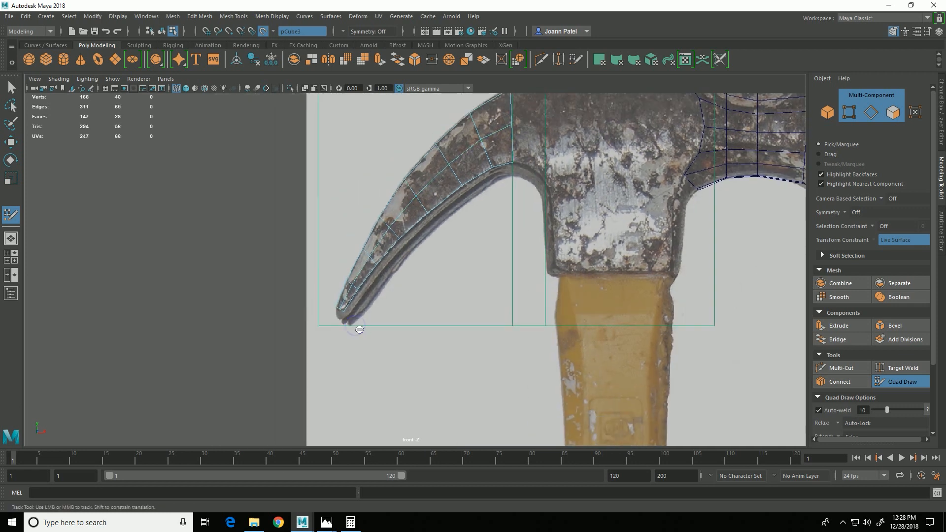
Adjust the end vertex of the claw's quad strip to follow the hammer tip in the front reference
{"action": "left_click_drag", "start_coordinate": [239, 365], "coordinate": [233, 373]}
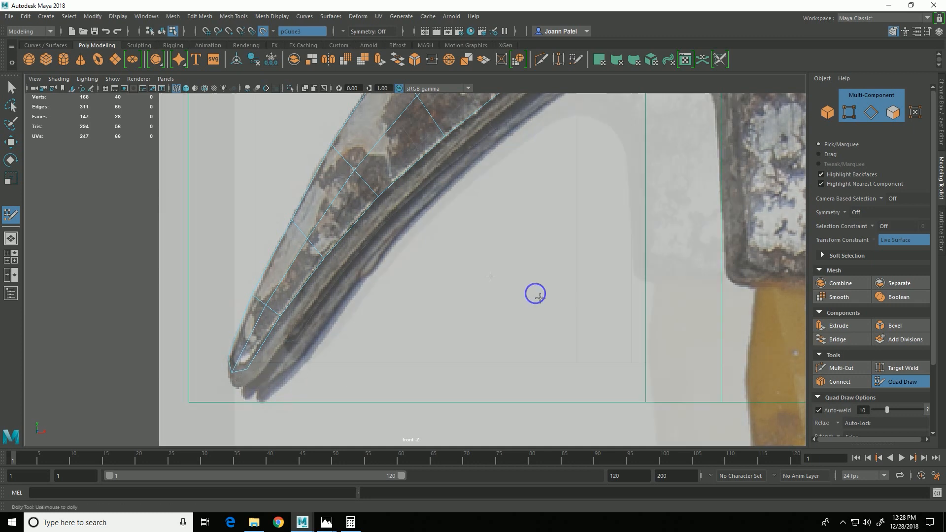
{"action": "scroll", "coordinate": [534, 292], "scroll_direction": "down", "scroll_amount": 8}
{"action": "scroll", "coordinate": [415, 270], "scroll_direction": "up", "scroll_amount": 5}
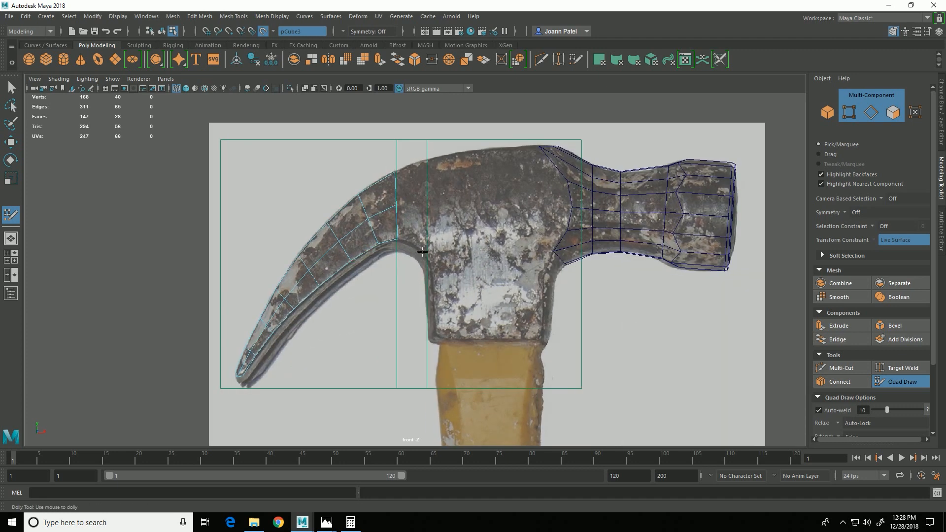
Extend the Quad Draw strip with five more faces around the claw's inner curve and down the near edge of the handle socket
{"action": "left_click", "coordinate": [427, 220]}
{"action": "left_click", "coordinate": [408, 226], "text": "shift"}
{"action": "left_click", "coordinate": [448, 259]}
{"action": "left_click", "coordinate": [434, 247], "text": "shift"}
{"action": "left_click", "coordinate": [432, 283]}
{"action": "left_click", "coordinate": [451, 280]}
{"action": "left_click", "coordinate": [441, 270], "text": "shift"}
{"action": "left_click", "coordinate": [455, 299], "text": "shift"}
{"action": "left_click", "coordinate": [438, 337]}
{"action": "left_click", "coordinate": [459, 337]}
{"action": "left_click", "coordinate": [451, 313], "text": "shift"}
Draw four quads along the hammer's top edge in the front view, continuing the claw's upper row over the socket
{"action": "key", "text": "space"}
{"action": "left_click_drag", "start_coordinate": [641, 198], "coordinate": [571, 184], "text": "alt"}
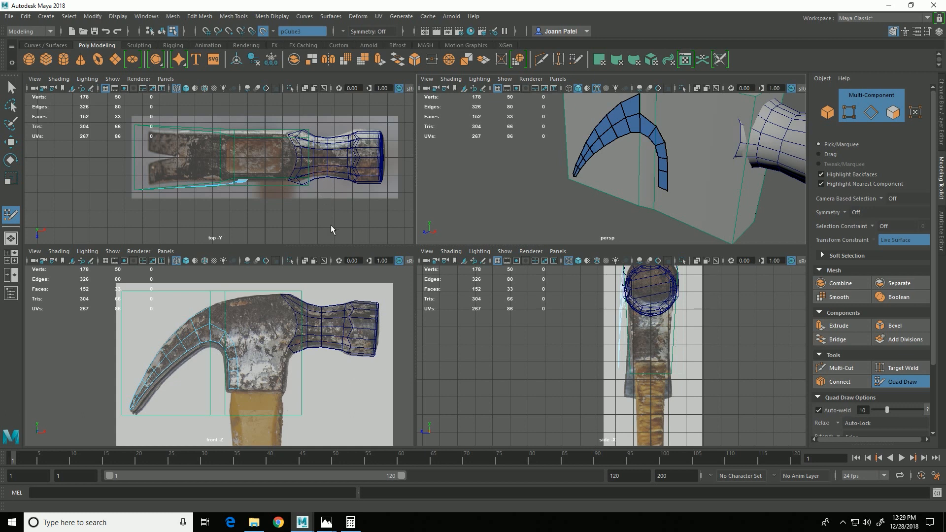
{"action": "key", "text": "space"}
{"action": "middle_click_drag", "start_coordinate": [472, 259], "coordinate": [444, 310], "text": "alt"}
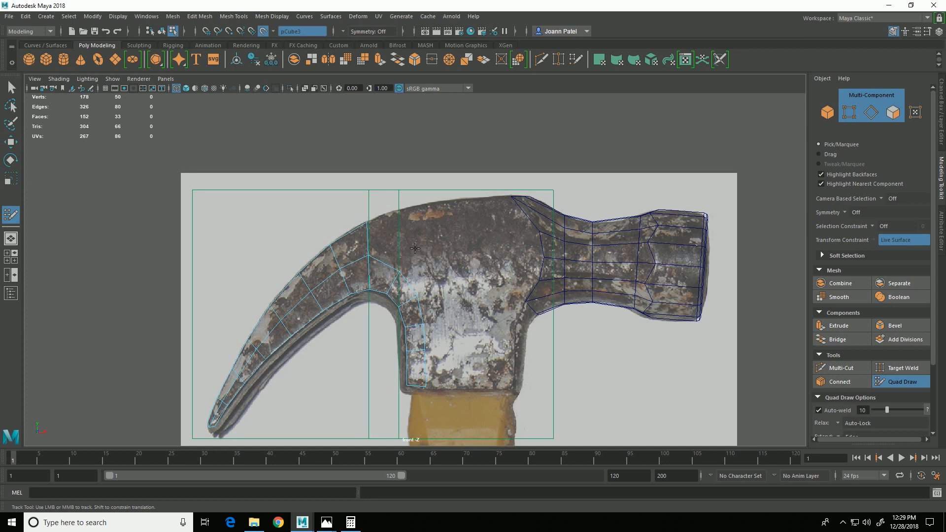
{"action": "left_click", "coordinate": [405, 208]}
{"action": "left_click", "coordinate": [395, 227], "text": "shift"}
{"action": "left_click_drag", "start_coordinate": [413, 219], "coordinate": [410, 250]}
{"action": "left_click", "coordinate": [409, 264], "text": "shift"}
{"action": "left_click", "coordinate": [424, 221], "text": "shift"}
{"action": "left_click", "coordinate": [490, 235], "text": "shift"}
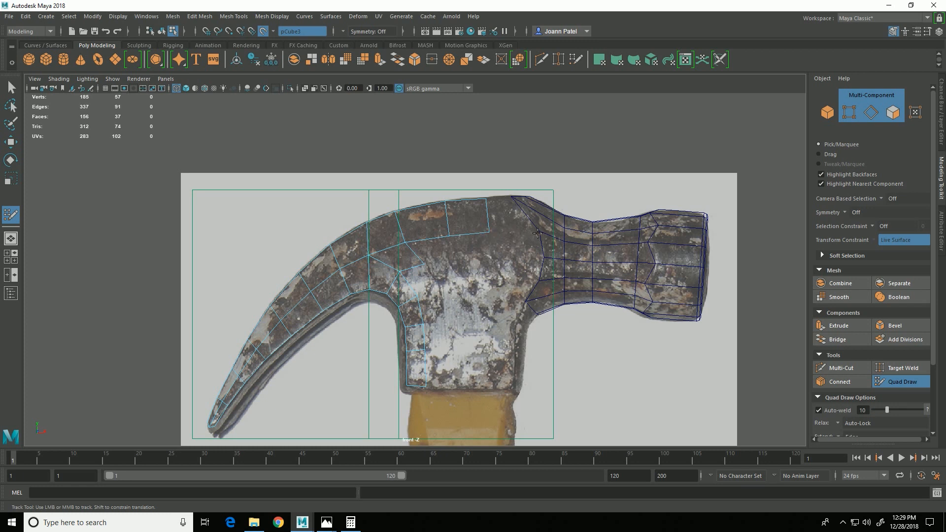
Fill the upper socket area with eight more quads, reaching the neck of the striking head and joining the inner curve strip
{"action": "left_click", "coordinate": [535, 233]}
{"action": "left_click", "coordinate": [513, 222], "text": "shift"}
{"action": "left_click", "coordinate": [452, 258]}
{"action": "left_click", "coordinate": [440, 257], "text": "shift"}
{"action": "left_click", "coordinate": [478, 250], "text": "shift"}
{"action": "left_click", "coordinate": [525, 249], "text": "shift"}
{"action": "left_click", "coordinate": [460, 288]}
{"action": "left_click", "coordinate": [475, 274], "text": "shift"}
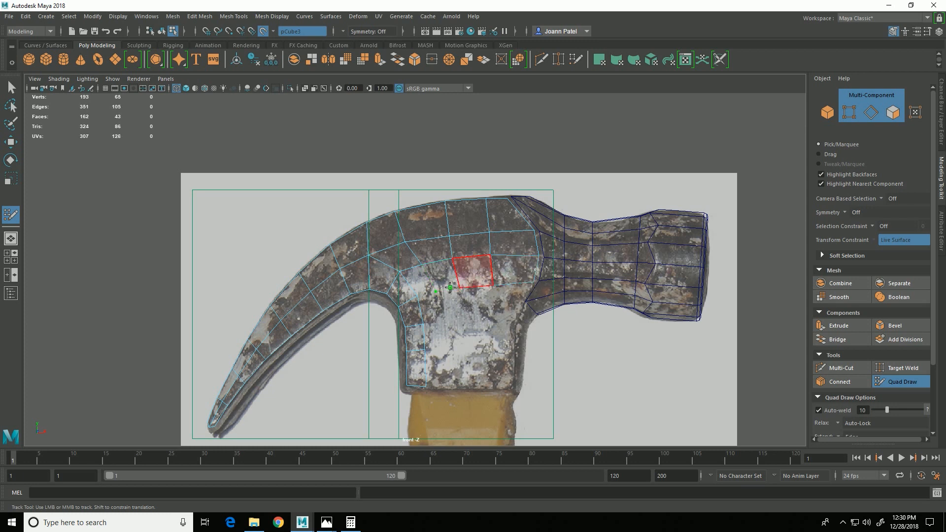
{"action": "left_click", "coordinate": [423, 290], "text": "shift"}
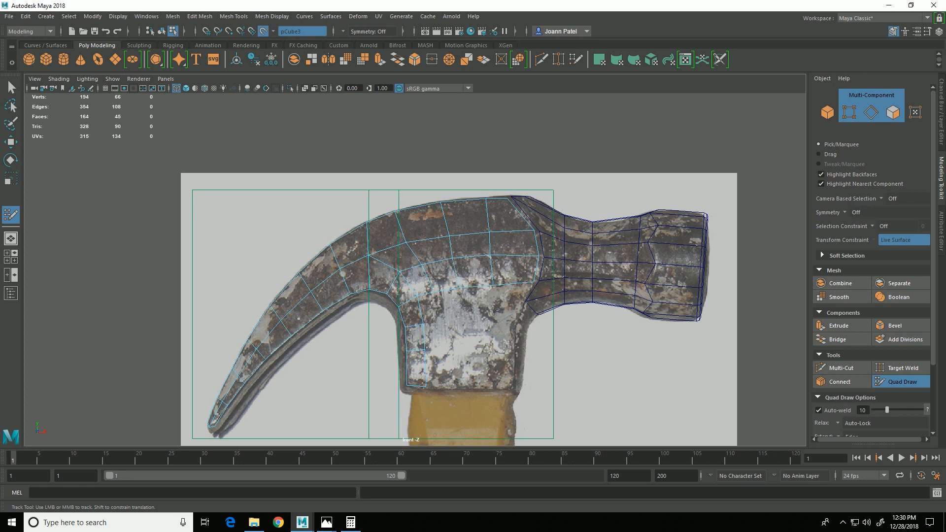
Extend the edges downward with Quad Draw to fill the rest of the socket side down to the handle
{"action": "key", "text": "Tab"}
{"action": "left_click_drag", "start_coordinate": [477, 291], "coordinate": [482, 322]}
{"action": "left_click_drag", "start_coordinate": [546, 320], "coordinate": [529, 310]}
{"action": "mouse_move", "coordinate": [487, 317]}
{"action": "left_mouse_down"}
{"action": "mouse_move", "coordinate": [485, 342]}
{"action": "mouse_move", "coordinate": [525, 344]}
{"action": "left_mouse_up"}
{"action": "left_click_drag", "start_coordinate": [486, 347], "coordinate": [483, 387]}
{"action": "left_click_drag", "start_coordinate": [524, 389], "coordinate": [523, 393]}
Exit Quad Draw in the perspective view and make the cube no longer live
{"action": "key", "text": "space"}
{"action": "key", "text": "space"}
{"action": "mouse_move", "coordinate": [679, 182]}
{"action": "left_mouse_down", "text": "alt"}
{"action": "mouse_move", "coordinate": [670, 311]}
{"action": "mouse_move", "coordinate": [574, 321]}
{"action": "mouse_move", "coordinate": [676, 318]}
{"action": "mouse_move", "coordinate": [675, 288]}
{"action": "mouse_move", "coordinate": [599, 312]}
{"action": "mouse_move", "coordinate": [597, 325]}
{"action": "mouse_move", "coordinate": [668, 299]}
{"action": "left_mouse_up", "text": "alt"}
{"action": "middle_click_drag", "start_coordinate": [657, 267], "coordinate": [651, 288], "text": "alt"}
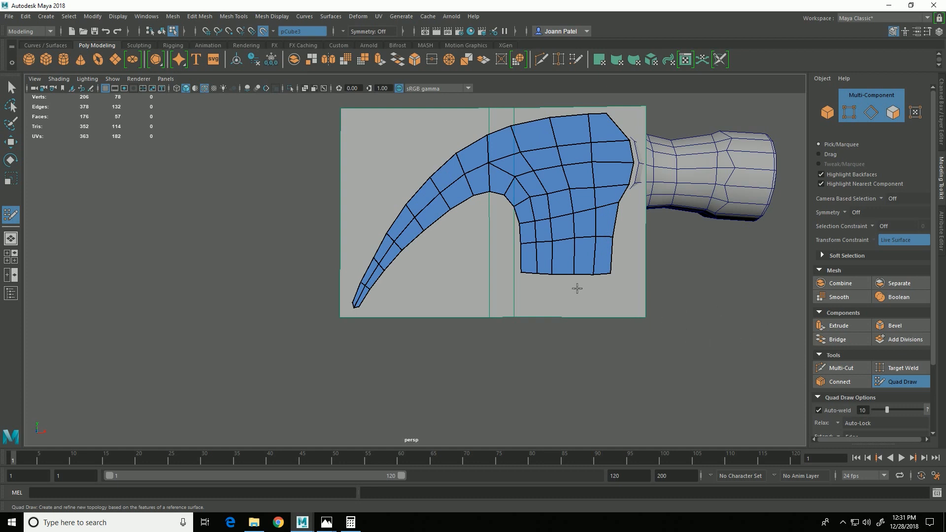
{"action": "left_click", "coordinate": [914, 387]}
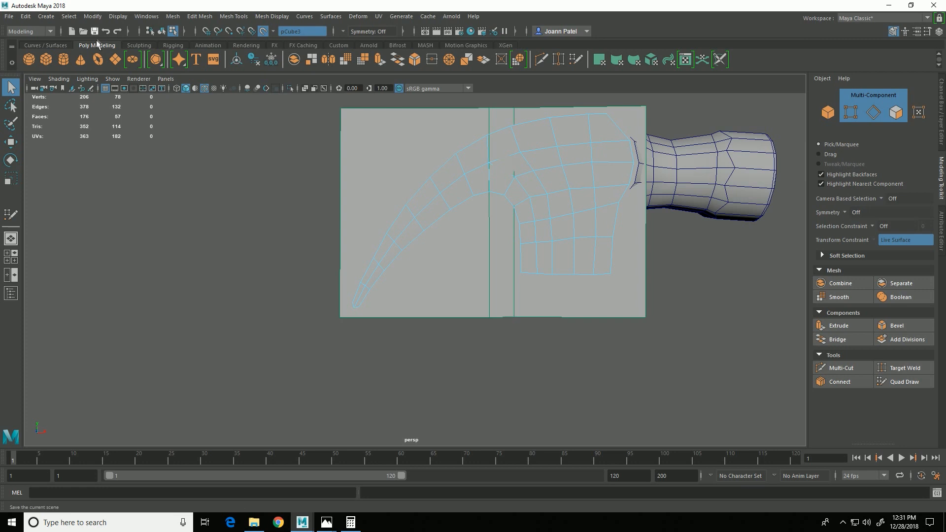
{"action": "left_click", "coordinate": [94, 18]}
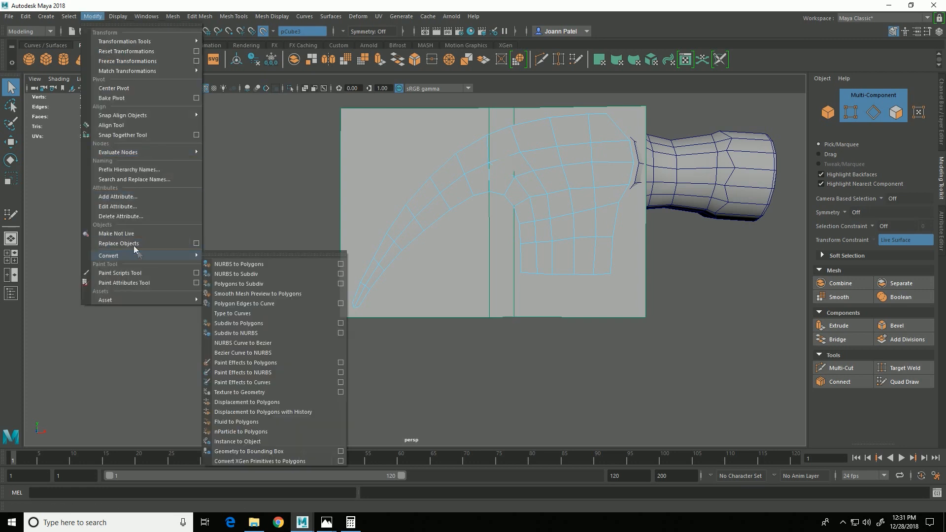
{"action": "left_click", "coordinate": [135, 232]}
Switch to object selection and hide the reference cube
{"action": "left_click_drag", "start_coordinate": [556, 365], "coordinate": [482, 374], "text": "alt"}
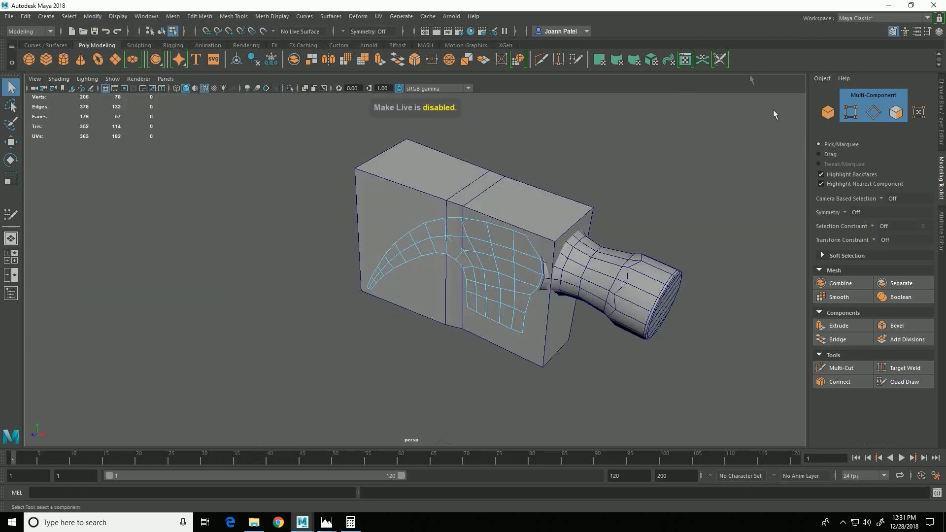
{"action": "left_click", "coordinate": [829, 116]}
{"action": "left_click", "coordinate": [622, 363]}
{"action": "left_click", "coordinate": [537, 296]}
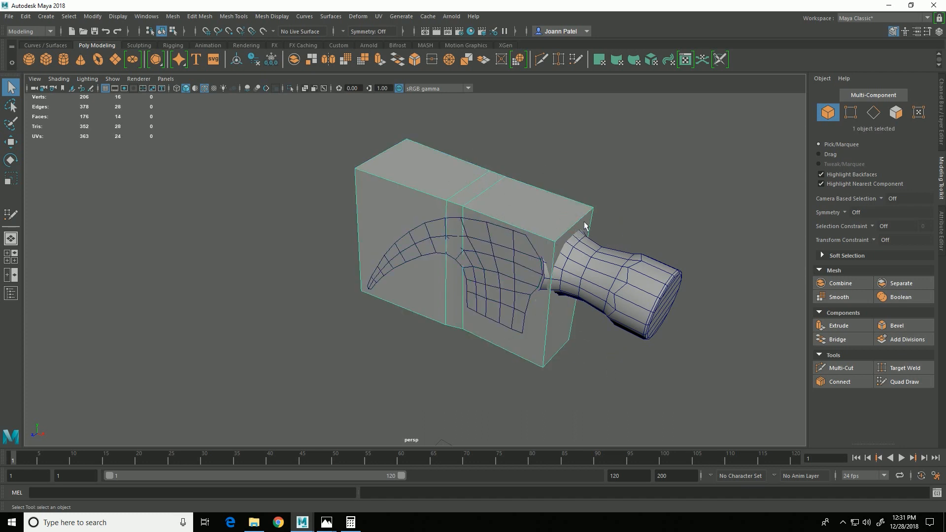
{"action": "key", "text": "ctrl+h"}
Examine the claw mesh's alignment with the striking head in the perspective, top and four-view layouts
{"action": "left_click_drag", "start_coordinate": [583, 217], "coordinate": [500, 373], "text": "alt"}
{"action": "left_click", "coordinate": [482, 316]}
{"action": "left_click_drag", "start_coordinate": [427, 362], "coordinate": [395, 356], "text": "alt"}
{"action": "right_click_drag", "start_coordinate": [407, 334], "coordinate": [470, 340], "text": "alt"}
{"action": "left_click_drag", "start_coordinate": [391, 388], "coordinate": [414, 372], "text": "alt"}
{"action": "middle_click_drag", "start_coordinate": [414, 372], "coordinate": [393, 341], "text": "alt"}
{"action": "left_click_drag", "start_coordinate": [393, 342], "coordinate": [244, 253], "text": "alt"}
{"action": "key", "text": "space"}
{"action": "key", "text": "space"}
{"action": "scroll", "coordinate": [559, 282], "scroll_direction": "up", "scroll_amount": 5}
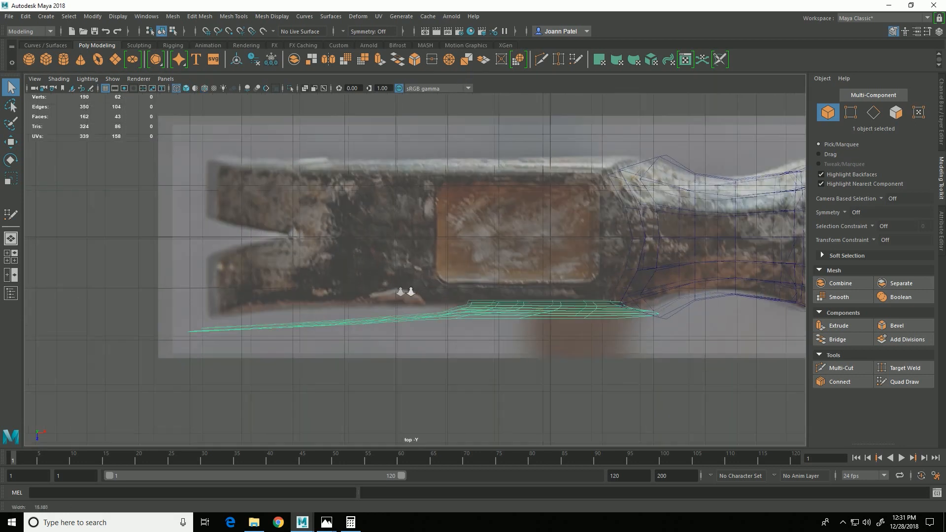
{"action": "scroll", "coordinate": [559, 282], "scroll_direction": "down", "scroll_amount": 3}
{"action": "key", "text": "space"}
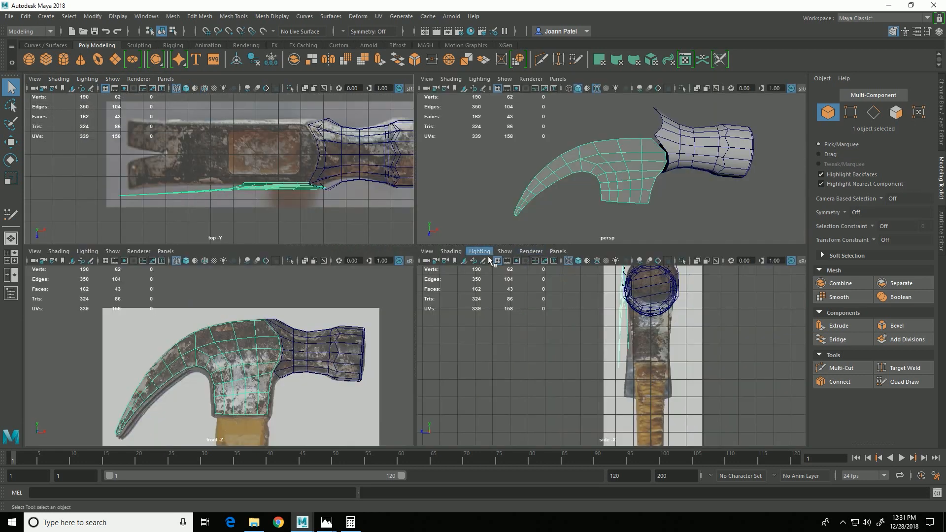
{"action": "key", "text": "space"}
{"action": "left_click_drag", "start_coordinate": [486, 270], "coordinate": [617, 196], "text": "alt"}
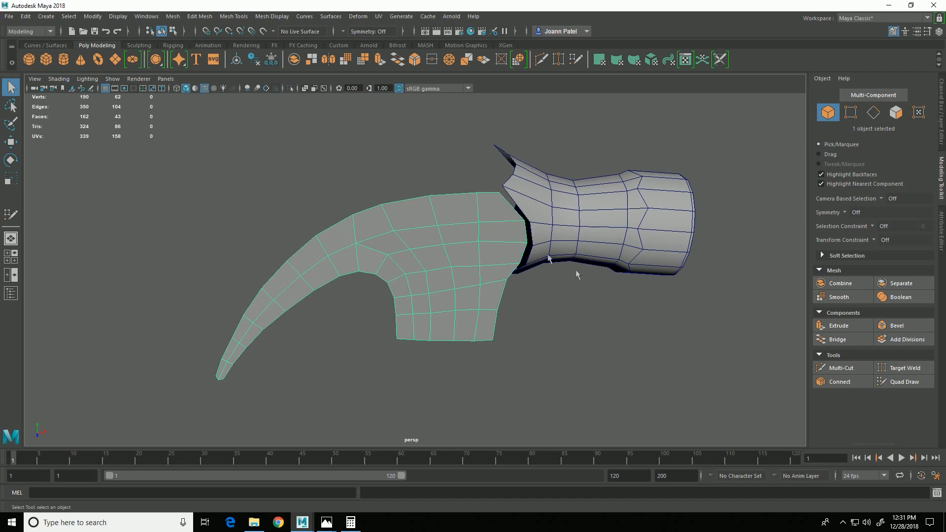
Combine the claw side mesh and the striking head mesh into one object
{"action": "left_click", "coordinate": [545, 211], "text": "shift"}
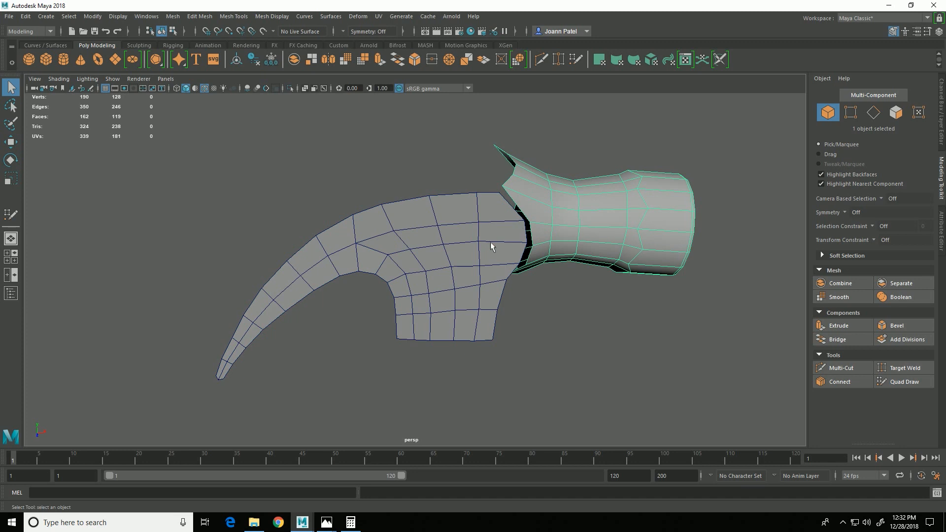
{"action": "left_click", "coordinate": [173, 16]}
{"action": "left_click", "coordinate": [193, 49]}
{"action": "key", "text": "w"}
Target Weld the upper three border vertices of the claw side to the matching vertices on the striking head's neck
{"action": "mouse_move", "coordinate": [600, 320]}
{"action": "left_mouse_down", "text": "alt"}
{"action": "mouse_move", "coordinate": [646, 330]}
{"action": "mouse_move", "coordinate": [513, 317]}
{"action": "mouse_move", "coordinate": [581, 327]}
{"action": "mouse_move", "coordinate": [552, 320]}
{"action": "left_mouse_up", "text": "alt"}
{"action": "left_click", "coordinate": [900, 369]}
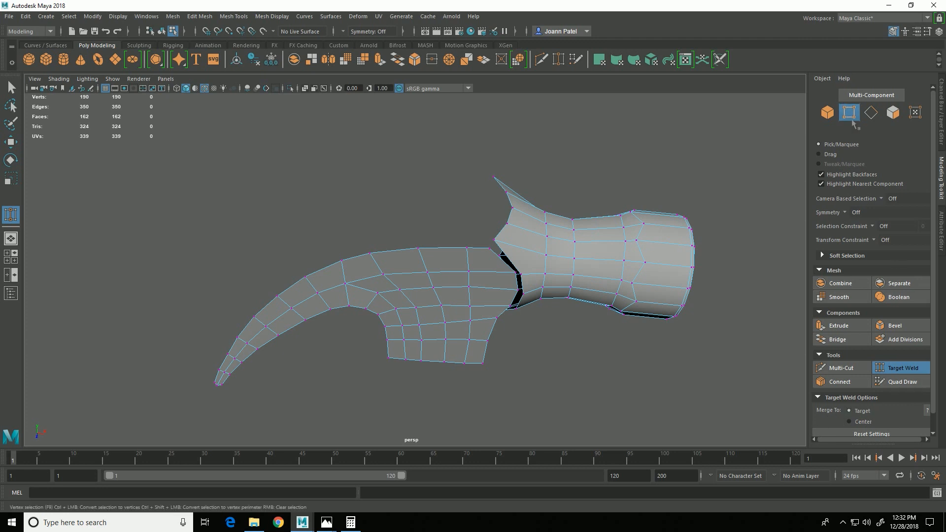
{"action": "scroll", "coordinate": [527, 271], "scroll_direction": "up", "scroll_amount": 5}
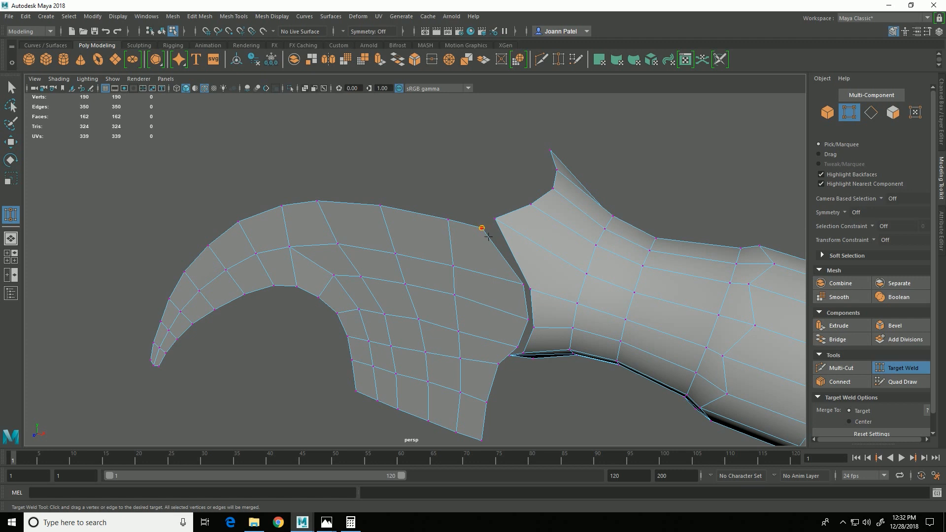
{"action": "left_click_drag", "start_coordinate": [508, 224], "coordinate": [524, 223]}
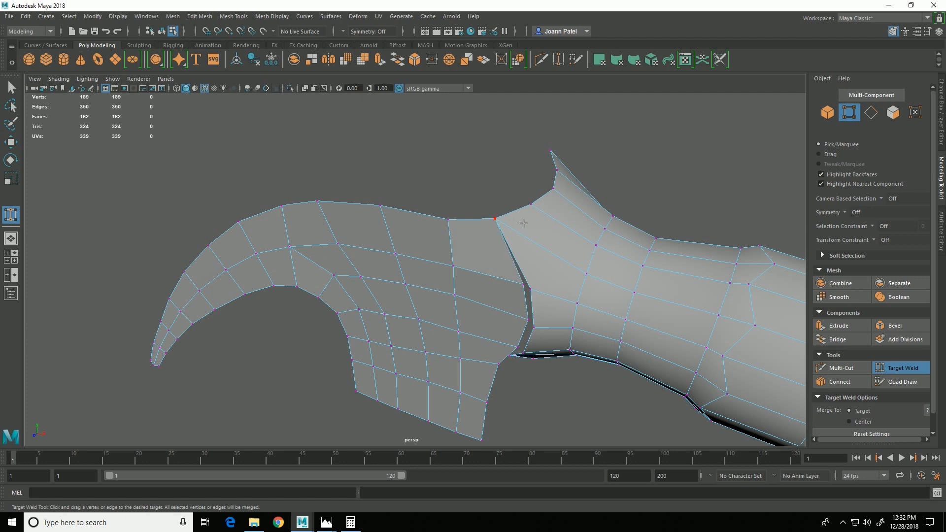
{"action": "left_click_drag", "start_coordinate": [549, 304], "coordinate": [545, 339]}
Weld the two lower border vertices of the claw side to the striking head's neck and leave Target Weld
{"action": "left_click_drag", "start_coordinate": [535, 402], "coordinate": [526, 364], "text": "alt"}
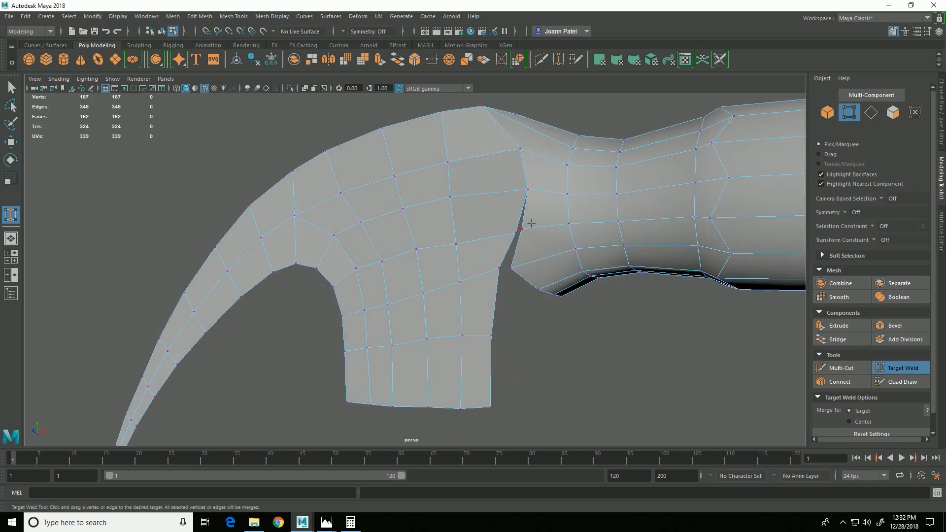
{"action": "left_click_drag", "start_coordinate": [528, 237], "coordinate": [523, 232]}
{"action": "left_click_drag", "start_coordinate": [504, 278], "coordinate": [531, 276]}
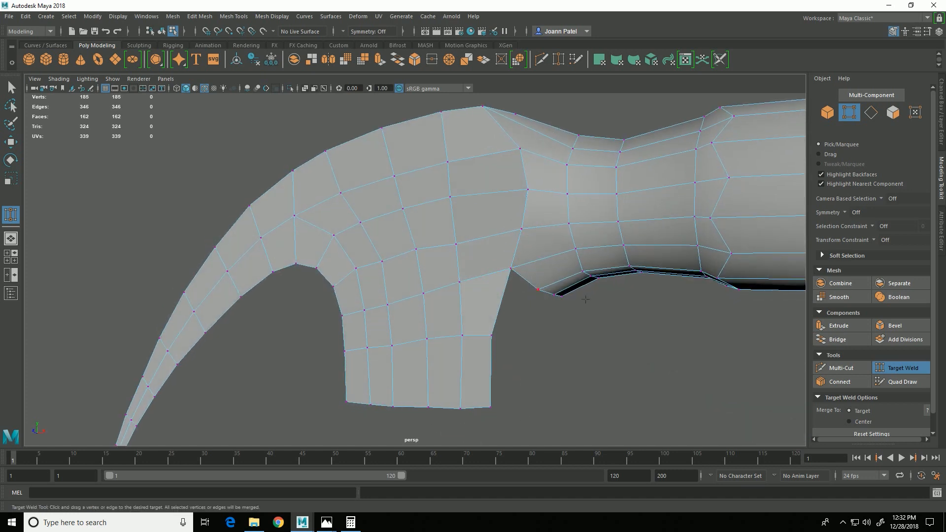
{"action": "scroll", "coordinate": [542, 296], "scroll_direction": "down", "scroll_amount": 3}
{"action": "left_click_drag", "start_coordinate": [582, 343], "coordinate": [552, 363], "text": "alt"}
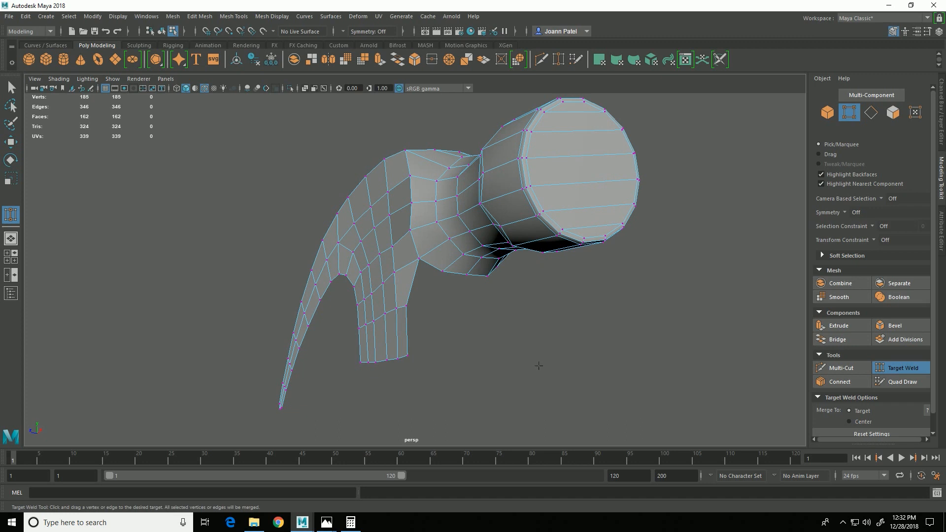
{"action": "key", "text": "ctrl+z"}
{"action": "left_click_drag", "start_coordinate": [475, 345], "coordinate": [436, 251], "text": "alt"}
{"action": "left_click_drag", "start_coordinate": [533, 316], "coordinate": [603, 402], "text": "alt"}
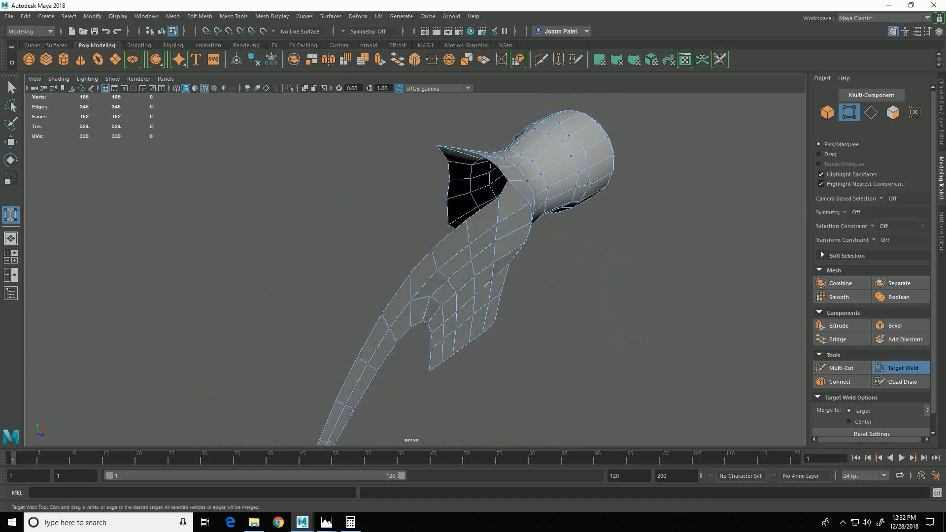
{"action": "left_click", "coordinate": [902, 367]}
Select six vertices in the middle of the side above the socket and move them slightly outward along Z
{"action": "left_click_drag", "start_coordinate": [575, 300], "coordinate": [411, 351], "text": "alt"}
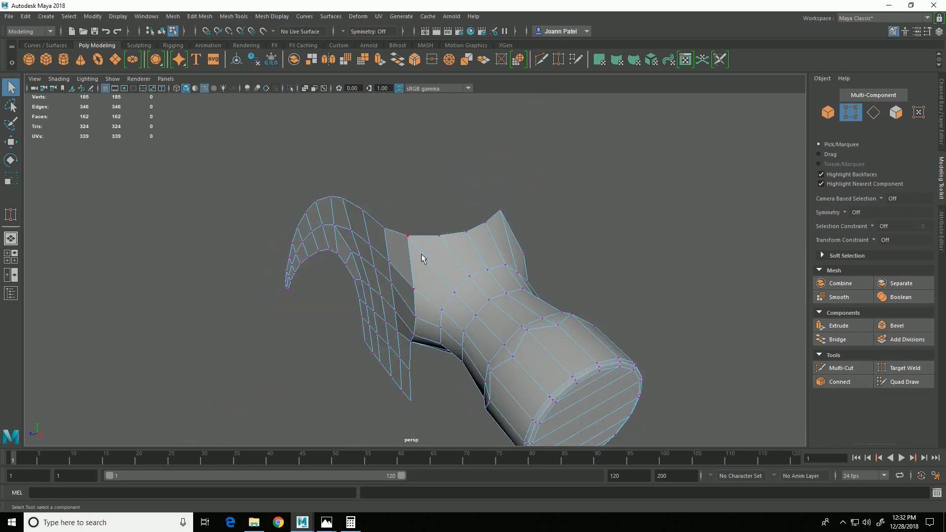
{"action": "left_click", "coordinate": [390, 265]}
{"action": "left_click", "coordinate": [378, 248], "text": "shift"}
{"action": "left_click_drag", "start_coordinate": [379, 249], "coordinate": [383, 303], "text": "alt"}
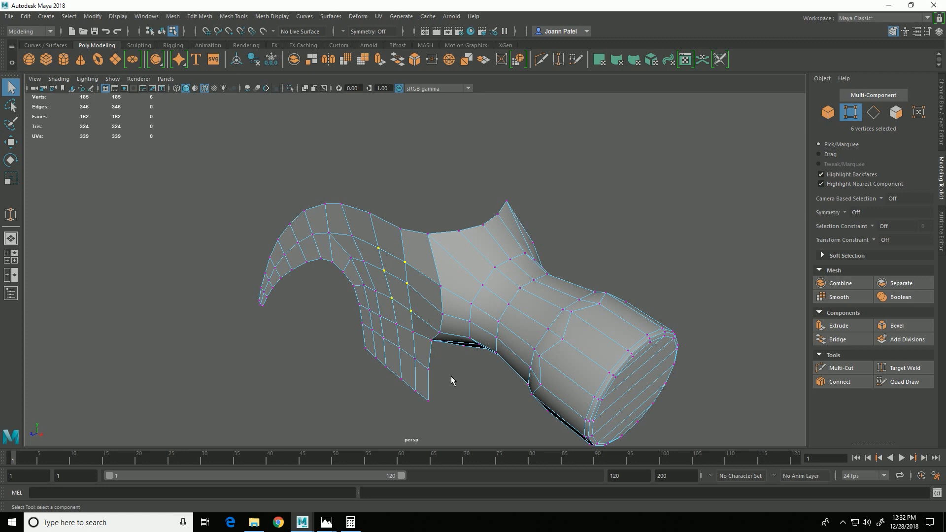
{"action": "key", "text": "w"}
{"action": "left_click_drag", "start_coordinate": [366, 308], "coordinate": [362, 305]}
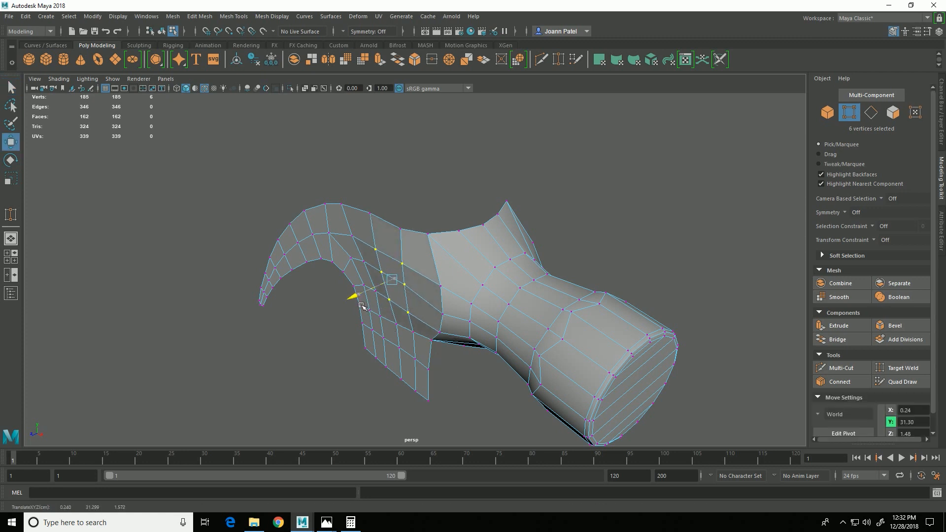
Adjust the depth along Z of the side vertices near the claw's inner curve to even out the surface
{"action": "left_click_drag", "start_coordinate": [424, 312], "coordinate": [490, 356], "text": "alt"}
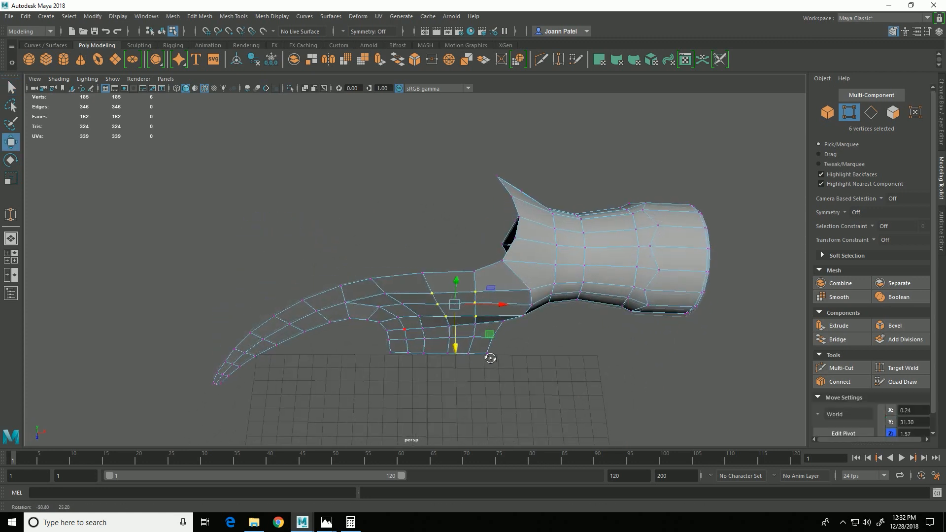
{"action": "left_click", "coordinate": [385, 293]}
{"action": "left_click", "coordinate": [403, 304], "text": "shift"}
{"action": "left_click", "coordinate": [420, 316], "text": "shift"}
{"action": "left_click_drag", "start_coordinate": [406, 351], "coordinate": [407, 274]}
{"action": "left_click", "coordinate": [410, 310]}
{"action": "left_click", "coordinate": [430, 322], "text": "shift"}
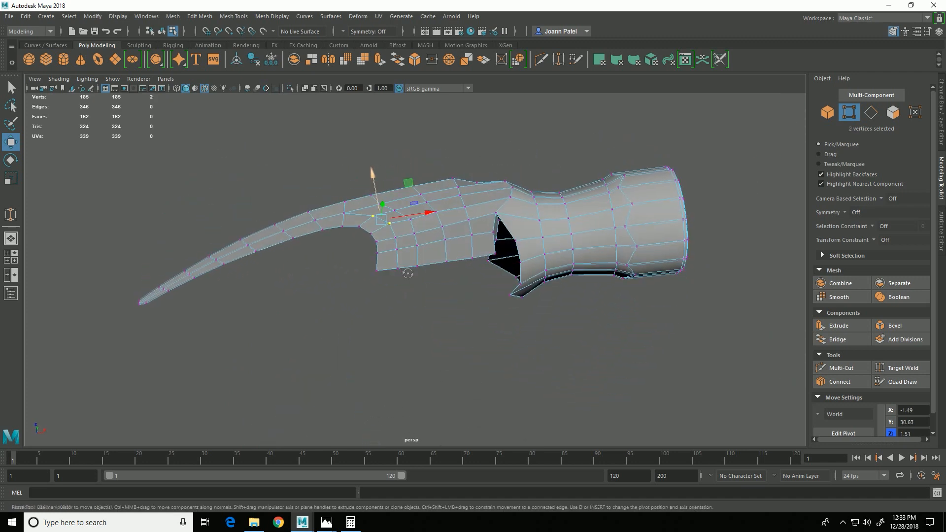
{"action": "left_click", "coordinate": [389, 223]}
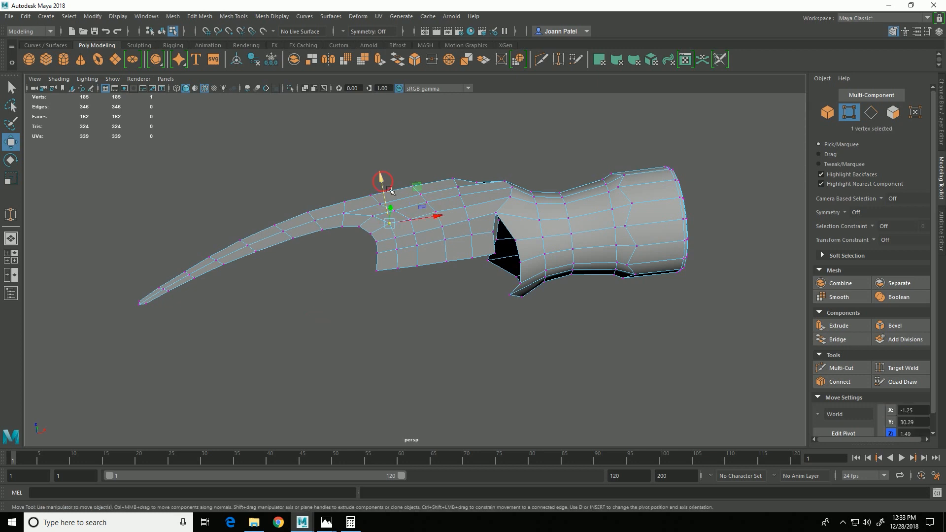
{"action": "mouse_move", "coordinate": [502, 289]}
{"action": "left_mouse_down", "text": "alt"}
{"action": "mouse_move", "coordinate": [486, 279]}
{"action": "mouse_move", "coordinate": [487, 289]}
{"action": "left_mouse_up", "text": "alt"}
{"action": "left_click", "coordinate": [451, 345]}
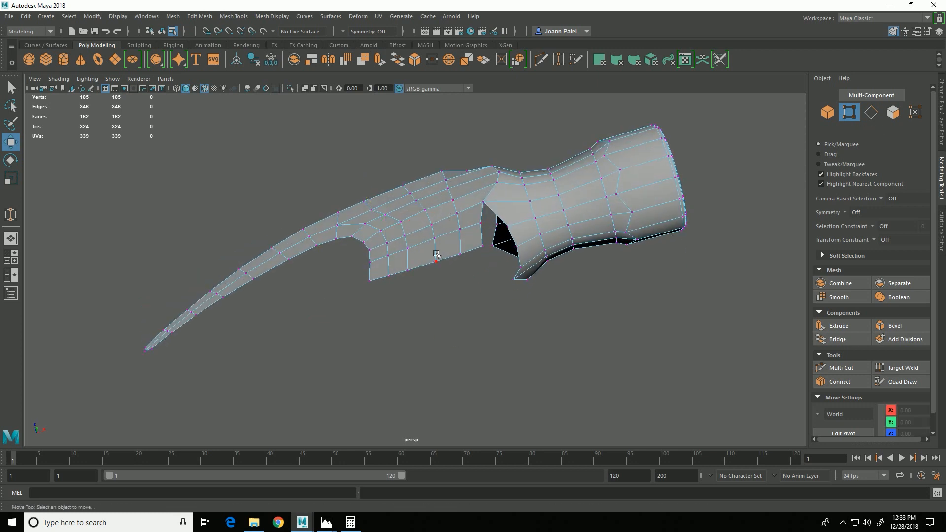
Select the 19 interior vertices of the claw side around the socket and smooth them with Average Vertices
{"action": "left_click", "coordinate": [432, 220]}
{"action": "left_click_drag", "start_coordinate": [424, 237], "coordinate": [375, 219], "text": "alt"}
{"action": "left_click_drag", "start_coordinate": [425, 248], "coordinate": [415, 248], "text": "alt"}
{"action": "left_click", "coordinate": [368, 229]}
{"action": "left_click", "coordinate": [400, 223], "text": "shift"}
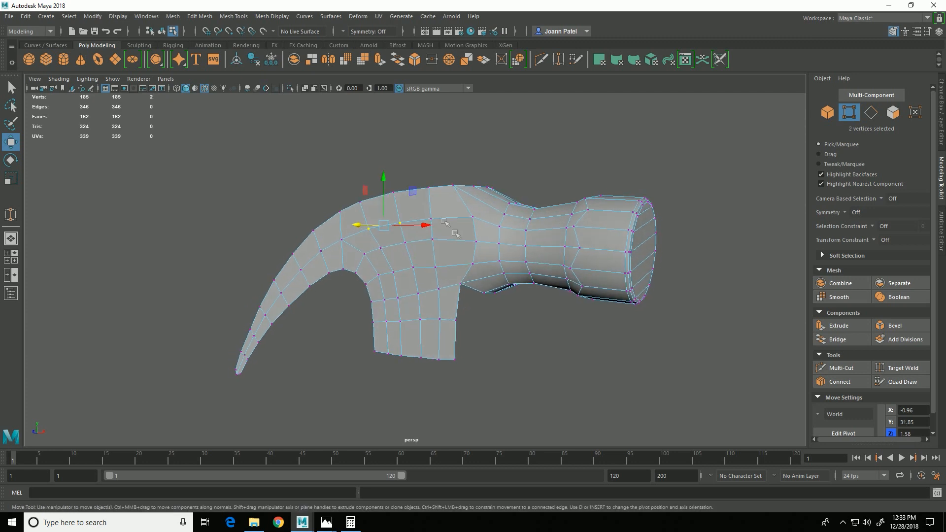
{"action": "left_click", "coordinate": [447, 243], "text": "shift"}
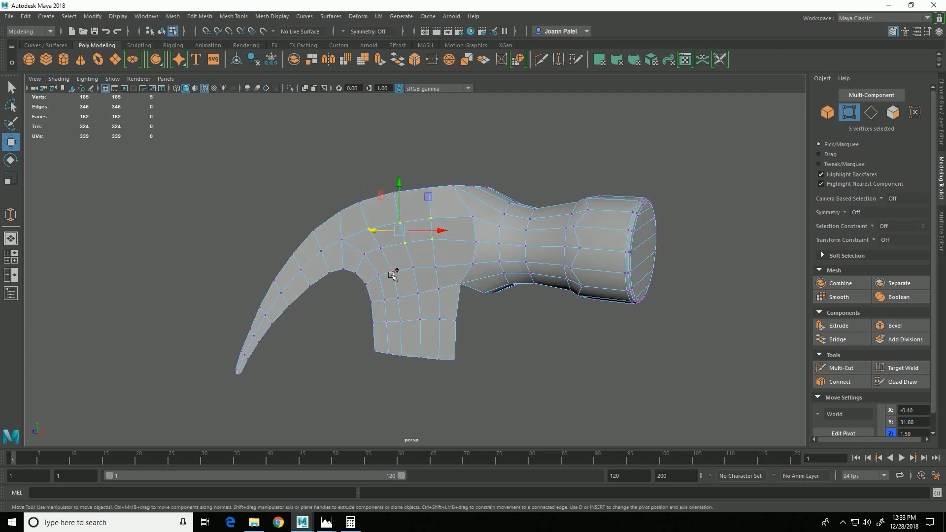
{"action": "mouse_move", "coordinate": [361, 254]}
{"action": "left_mouse_down", "text": "shift"}
{"action": "mouse_move", "coordinate": [355, 258]}
{"action": "mouse_move", "coordinate": [373, 265]}
{"action": "left_mouse_up", "text": "shift"}
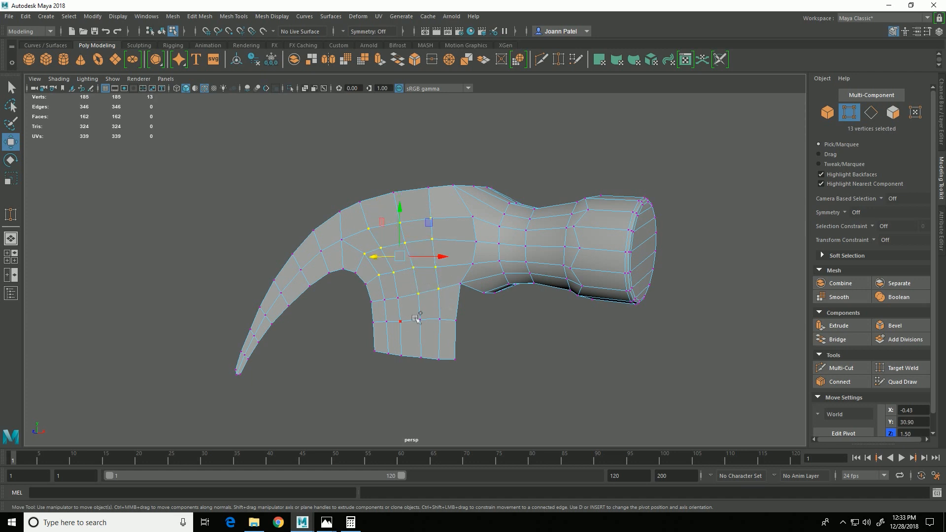
{"action": "left_click_drag", "start_coordinate": [432, 336], "coordinate": [432, 338], "text": "shift"}
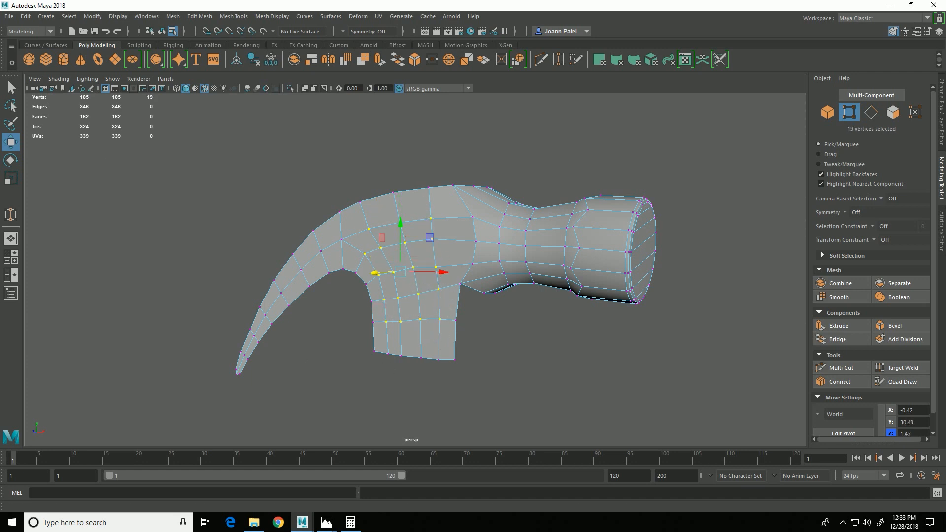
{"action": "left_click", "coordinate": [199, 16]}
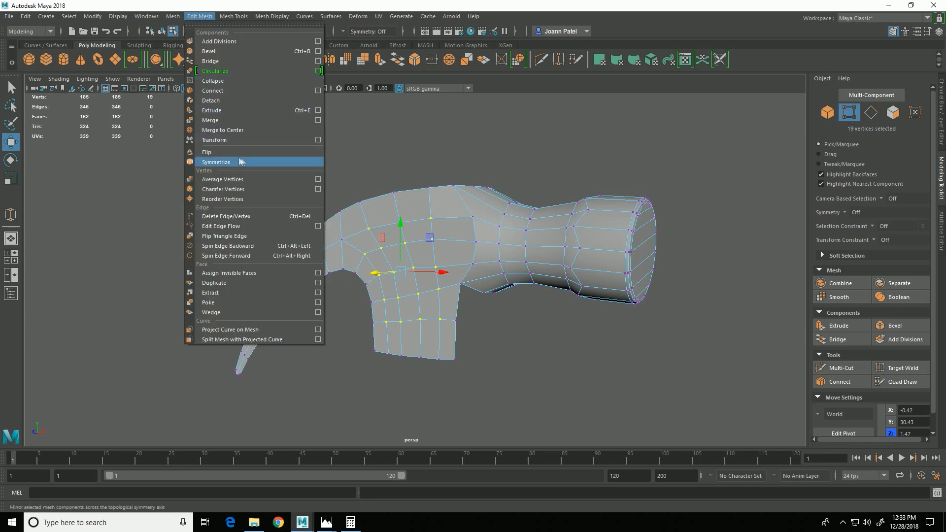
{"action": "left_click", "coordinate": [249, 180]}
{"action": "left_click_drag", "start_coordinate": [463, 385], "coordinate": [459, 308], "text": "alt"}
{"action": "left_click_drag", "start_coordinate": [506, 396], "coordinate": [443, 383], "text": "alt"}
{"action": "left_click", "coordinate": [591, 197]}
{"action": "left_click_drag", "start_coordinate": [591, 196], "coordinate": [426, 324], "text": "alt"}
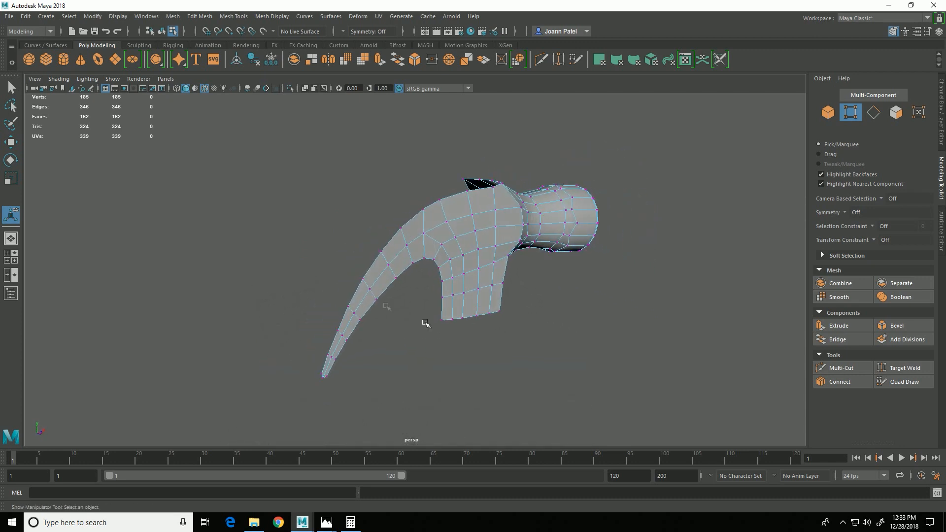
{"action": "left_click_drag", "start_coordinate": [418, 379], "coordinate": [453, 370], "text": "alt"}
Switch to the four-view layout and study the fork's shape in the reference photo fork_bottom.jpg
{"action": "key", "text": "space"}
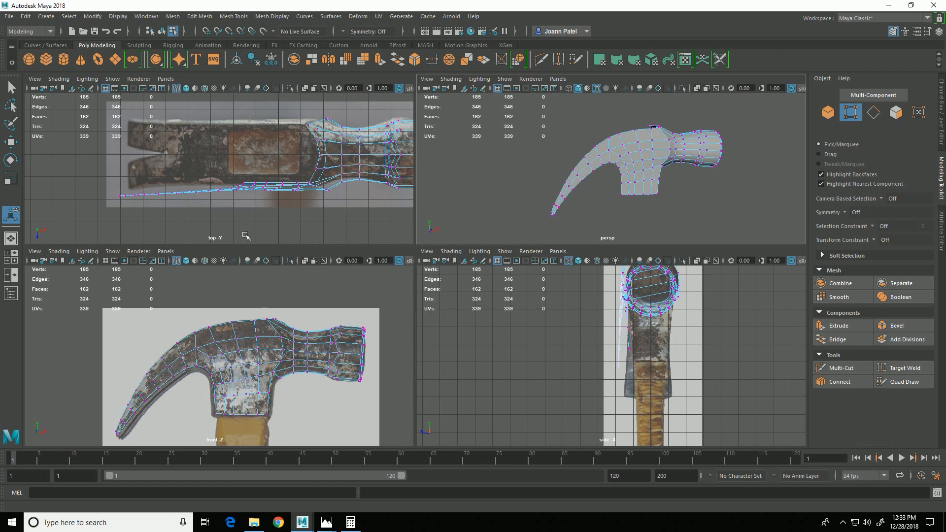
{"action": "left_click", "coordinate": [326, 522]}
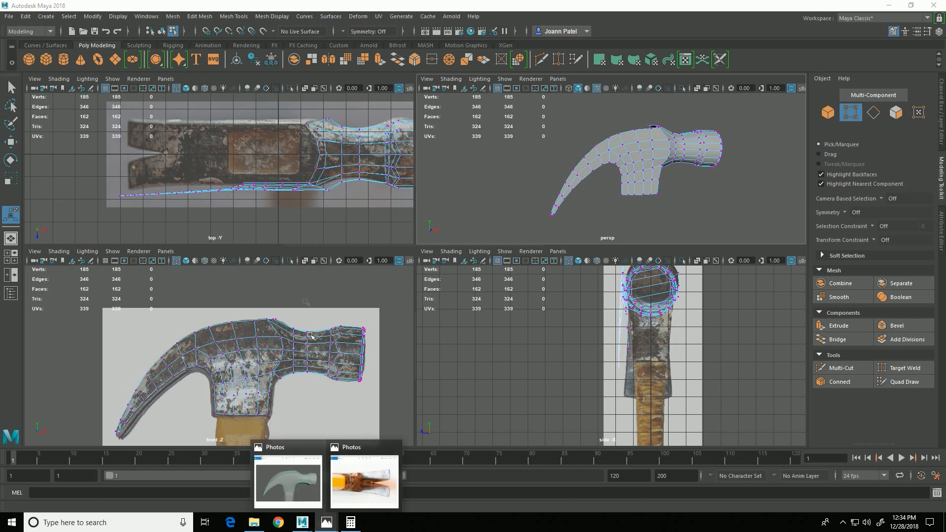
{"action": "left_click", "coordinate": [365, 481]}
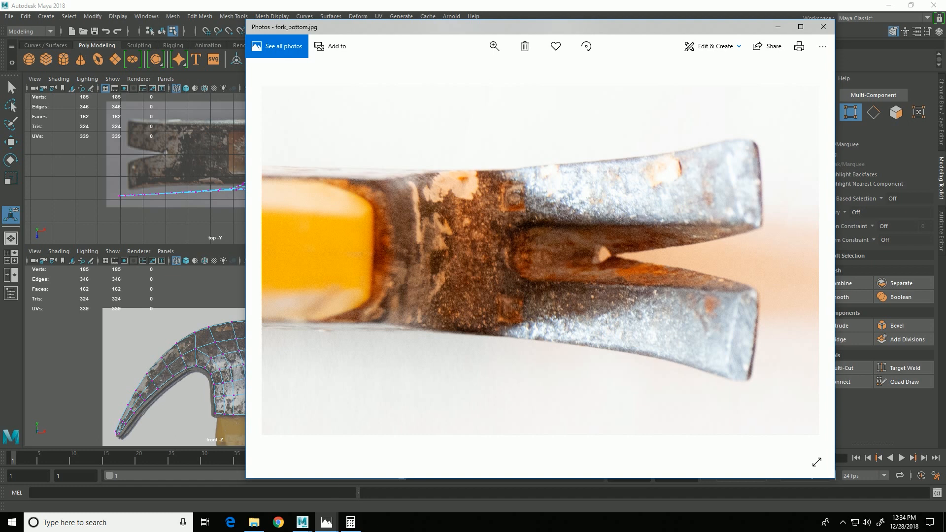
{"action": "left_click", "coordinate": [188, 300]}
Select six border edges along the outer curve of the claw prong toward the tip
{"action": "left_click_drag", "start_coordinate": [564, 174], "coordinate": [566, 210], "text": "alt"}
{"action": "mouse_move", "coordinate": [566, 209]}
{"action": "right_mouse_down", "text": "alt"}
{"action": "mouse_move", "coordinate": [657, 213]}
{"action": "mouse_move", "coordinate": [673, 202]}
{"action": "mouse_move", "coordinate": [568, 216]}
{"action": "right_mouse_up", "text": "alt"}
{"action": "left_click_drag", "start_coordinate": [568, 215], "coordinate": [598, 118], "text": "alt"}
{"action": "right_click_drag", "start_coordinate": [656, 241], "coordinate": [622, 222], "text": "alt"}
{"action": "right_click_drag", "start_coordinate": [589, 149], "coordinate": [587, 123]}
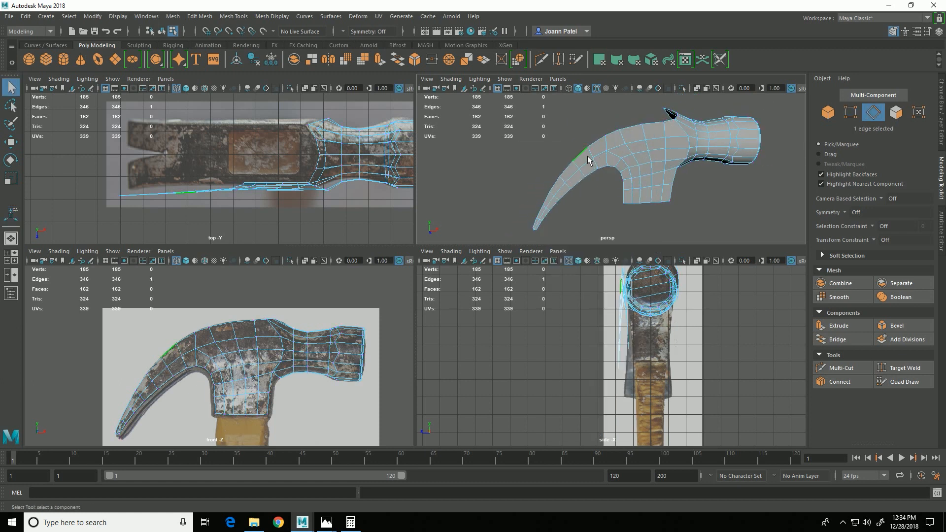
{"action": "right_click_drag", "start_coordinate": [587, 156], "coordinate": [547, 145]}
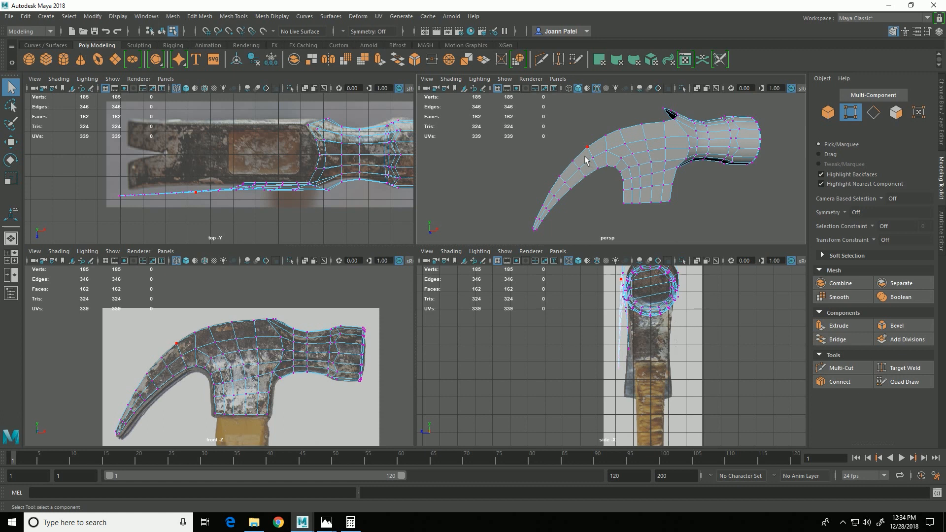
{"action": "left_click", "coordinate": [598, 164]}
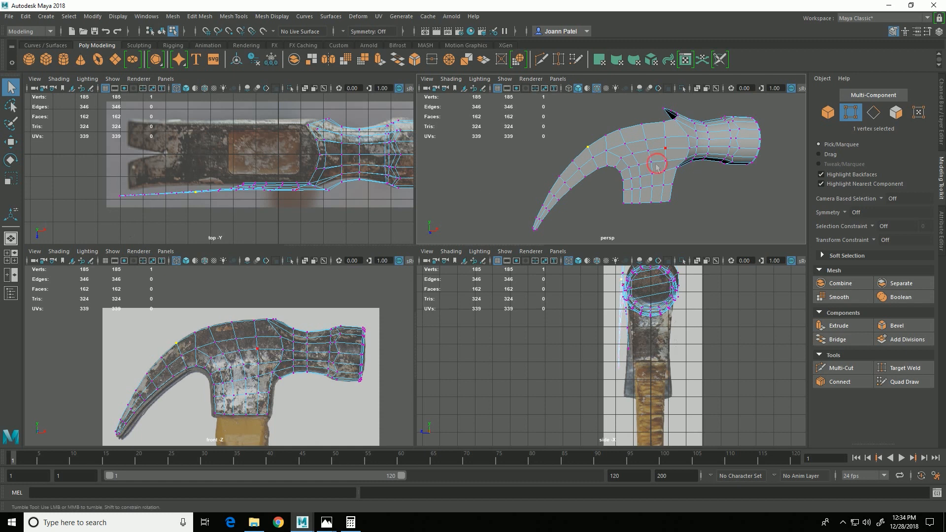
{"action": "left_click_drag", "start_coordinate": [657, 163], "coordinate": [589, 158], "text": "alt"}
{"action": "right_click", "coordinate": [576, 153]}
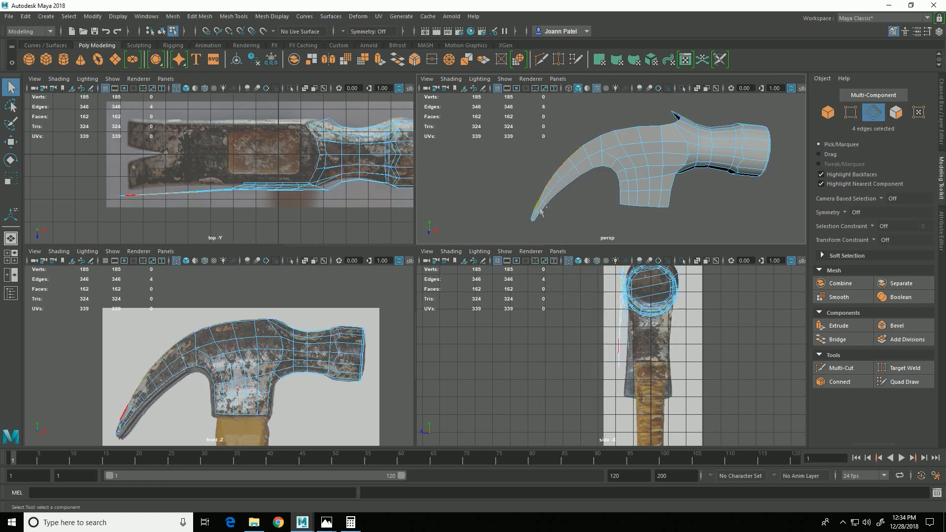
{"action": "scroll", "coordinate": [508, 197], "scroll_direction": "up", "scroll_amount": 5}
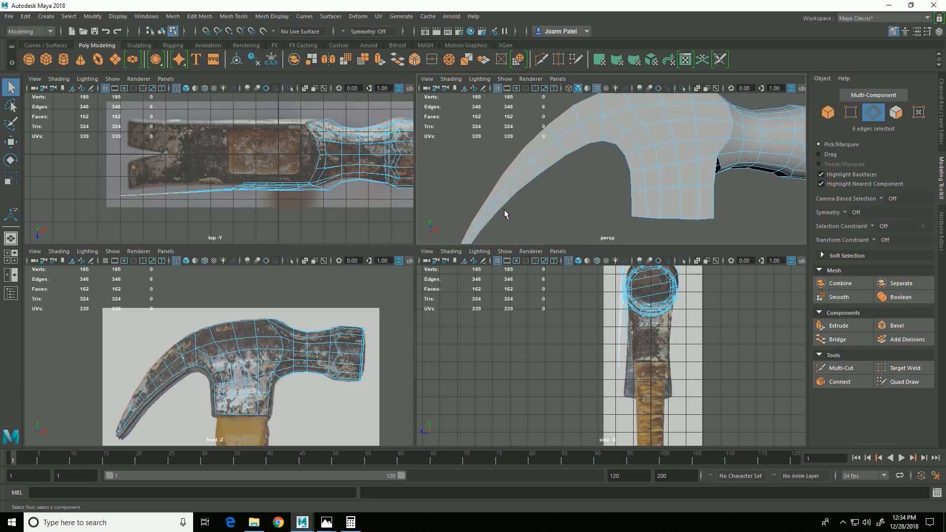
Add the prong's tip and inner-curve border edges to the selection, for a total of 14 edges
{"action": "left_click", "coordinate": [521, 184], "text": "shift"}
{"action": "left_click", "coordinate": [582, 122], "text": "shift"}
{"action": "middle_click_drag", "start_coordinate": [656, 128], "coordinate": [623, 200], "text": "alt"}
{"action": "left_click", "coordinate": [595, 164], "text": "shift"}
{"action": "left_click_drag", "start_coordinate": [610, 172], "coordinate": [680, 207], "text": "alt"}
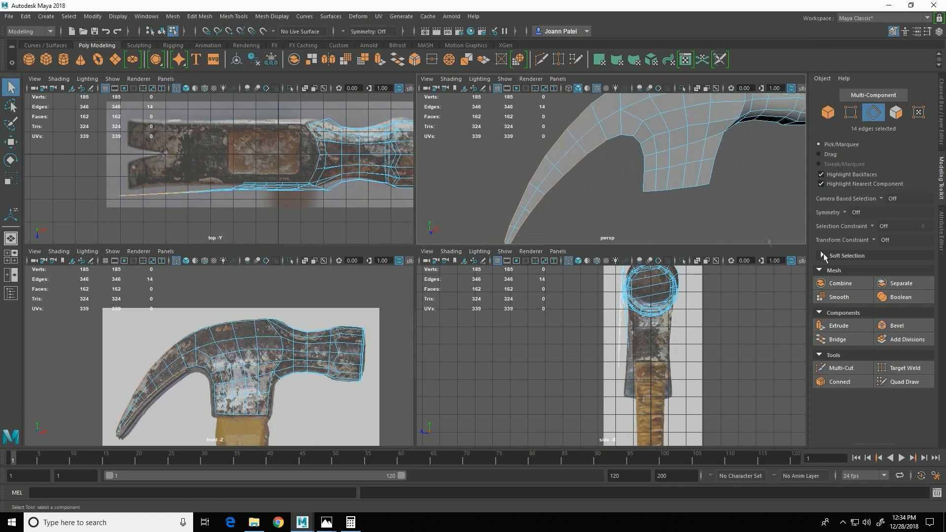
Extrude the 14 prong border edges inward in depth toward the claw's centre and clear the selection
{"action": "left_click", "coordinate": [856, 330]}
{"action": "left_click_drag", "start_coordinate": [606, 197], "coordinate": [603, 167], "text": "alt"}
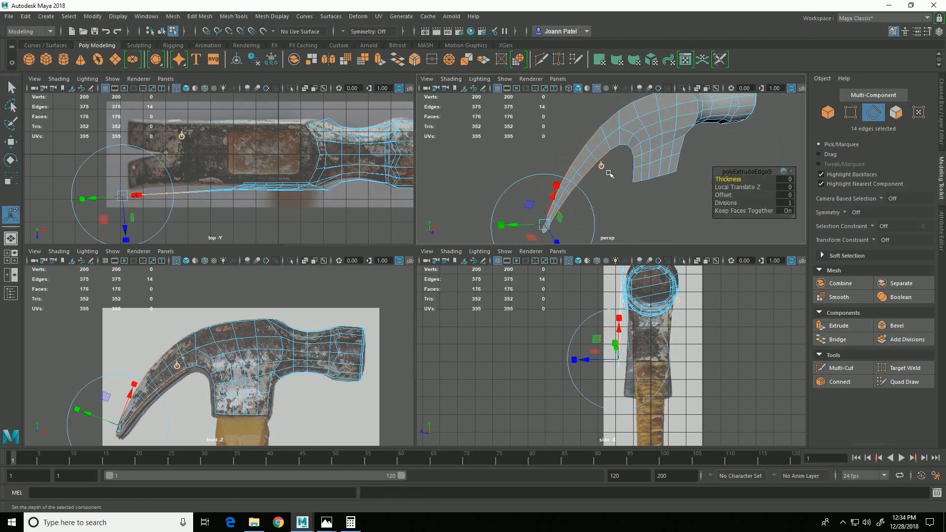
{"action": "left_click", "coordinate": [602, 166]}
{"action": "left_click_drag", "start_coordinate": [597, 203], "coordinate": [582, 194]}
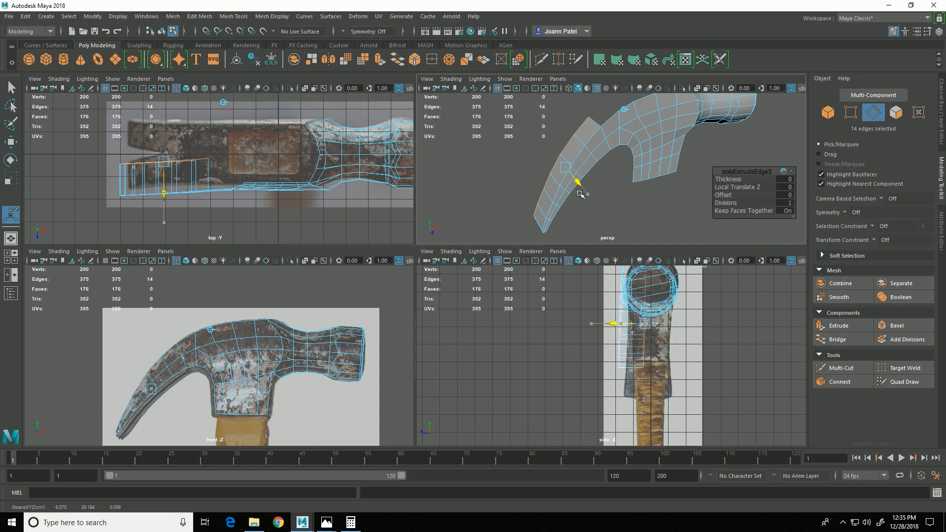
{"action": "left_click_drag", "start_coordinate": [581, 194], "coordinate": [574, 133]}
{"action": "left_click", "coordinate": [516, 197]}
{"action": "left_click_drag", "start_coordinate": [504, 178], "coordinate": [549, 204], "text": "alt"}
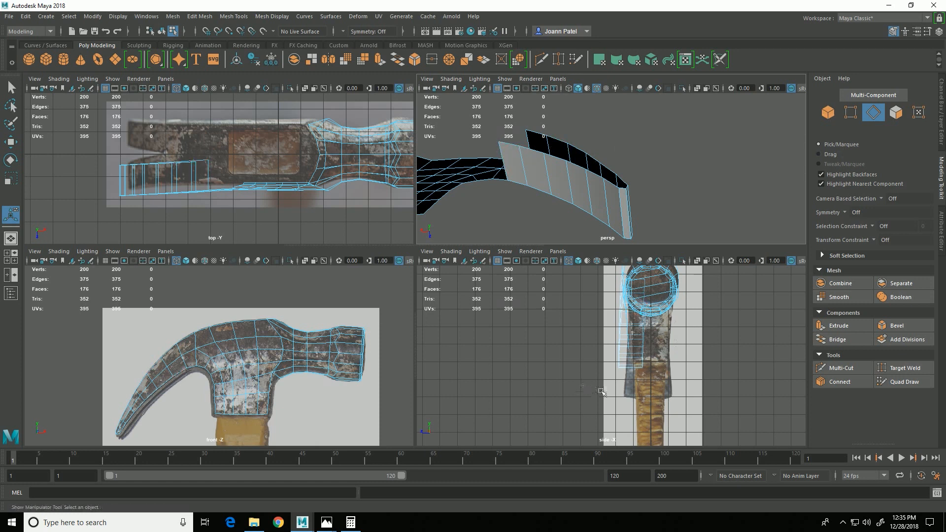
Check the taper of the prongs in the fork_bottom.jpg photo and minimize it
{"action": "mouse_move", "coordinate": [327, 525]}
{"action": "left_click", "coordinate": [373, 486]}
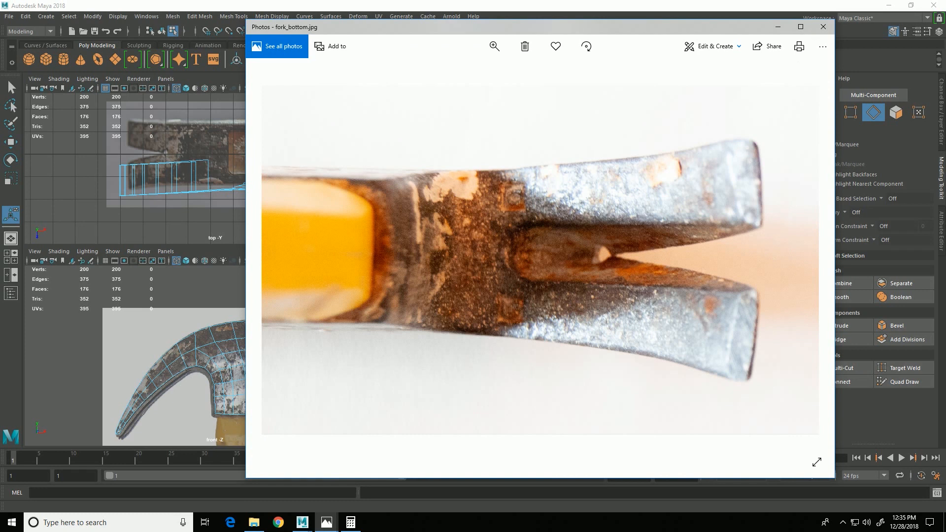
{"action": "left_click", "coordinate": [778, 28]}
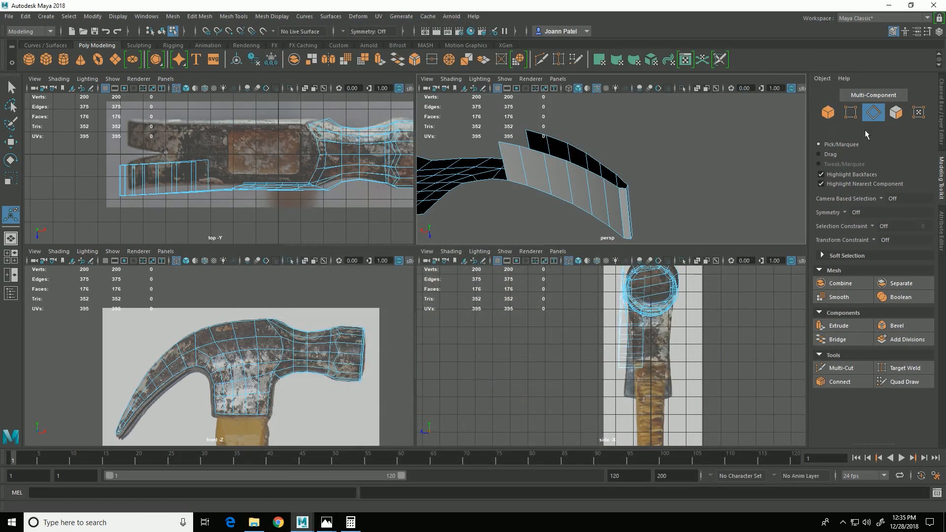
Select five vertices along the extruded outer-curve strip's inner edge and rotate them to angle the fork opening
{"action": "key", "text": "F9"}
{"action": "left_click", "coordinate": [500, 144]}
{"action": "left_click_drag", "start_coordinate": [501, 144], "coordinate": [583, 240], "text": "alt"}
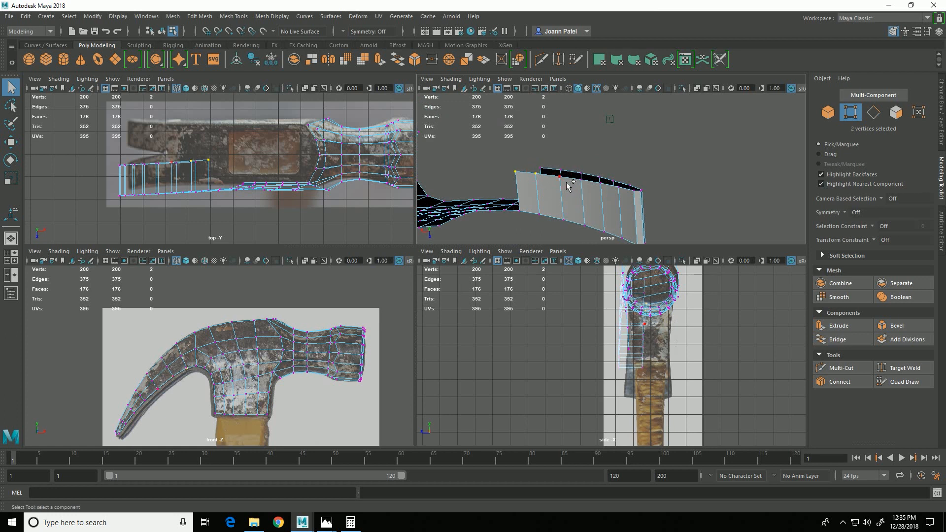
{"action": "left_click_drag", "start_coordinate": [610, 193], "coordinate": [545, 237], "text": "alt"}
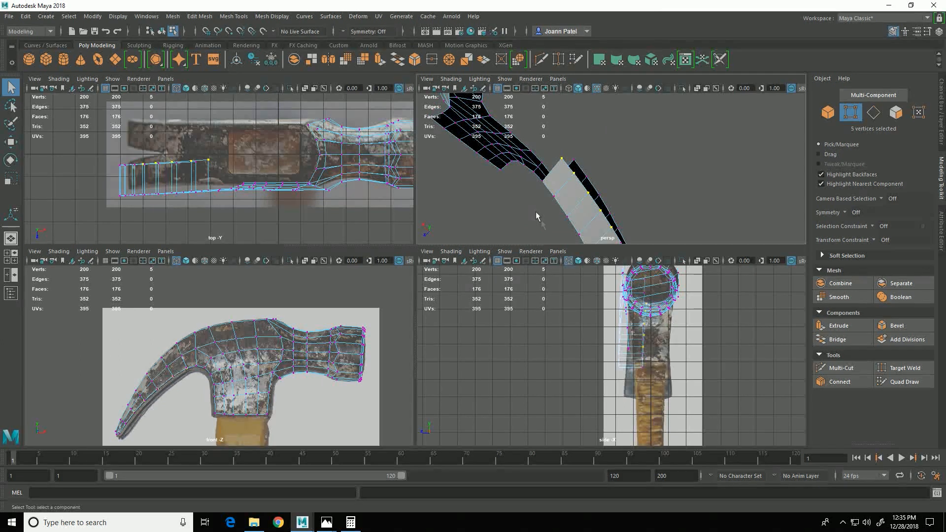
{"action": "key", "text": "e"}
{"action": "left_click_drag", "start_coordinate": [540, 199], "coordinate": [645, 228], "text": "alt"}
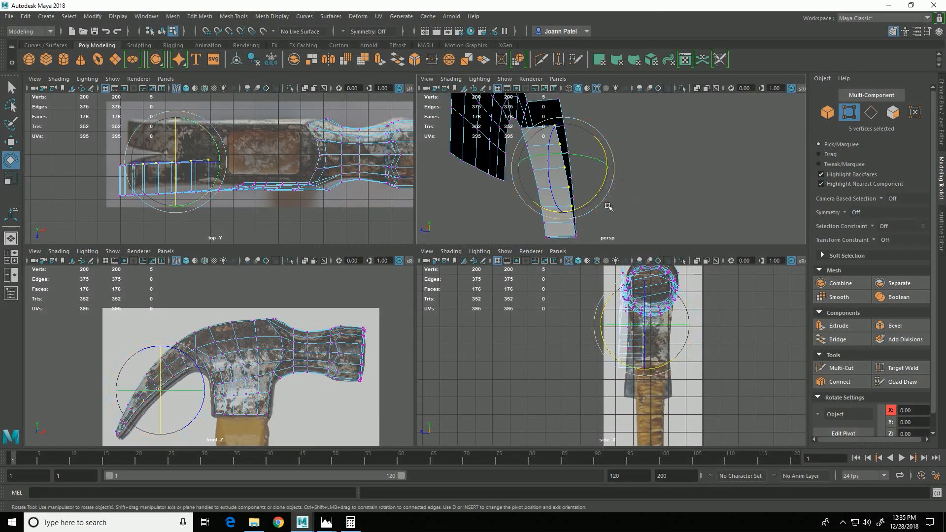
{"action": "left_click_drag", "start_coordinate": [610, 202], "coordinate": [590, 162]}
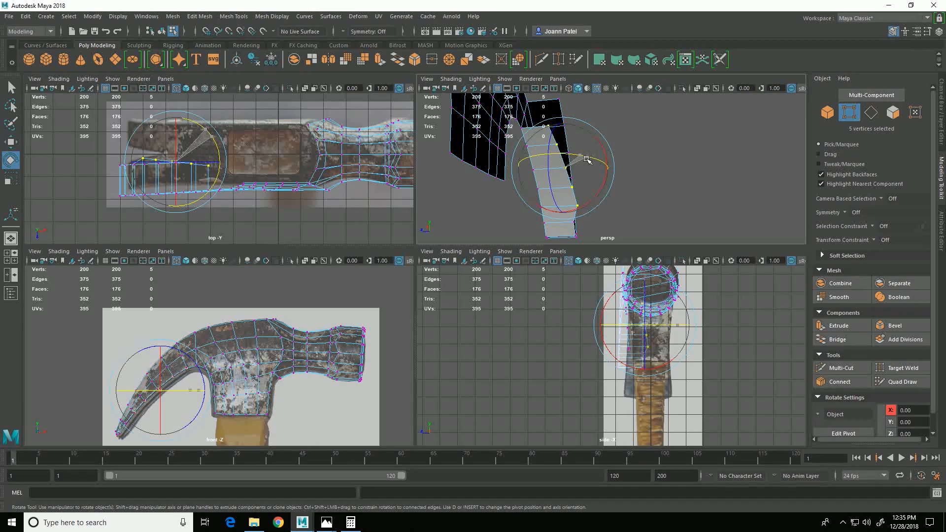
Move the five vertices along Z to narrow the strip toward its base and fine-tune individual vertices for an even taper
{"action": "key", "text": "w"}
{"action": "left_click_drag", "start_coordinate": [520, 174], "coordinate": [628, 167]}
{"action": "middle_click_drag", "start_coordinate": [520, 173], "coordinate": [517, 166]}
{"action": "left_click_drag", "start_coordinate": [516, 166], "coordinate": [587, 171], "text": "alt"}
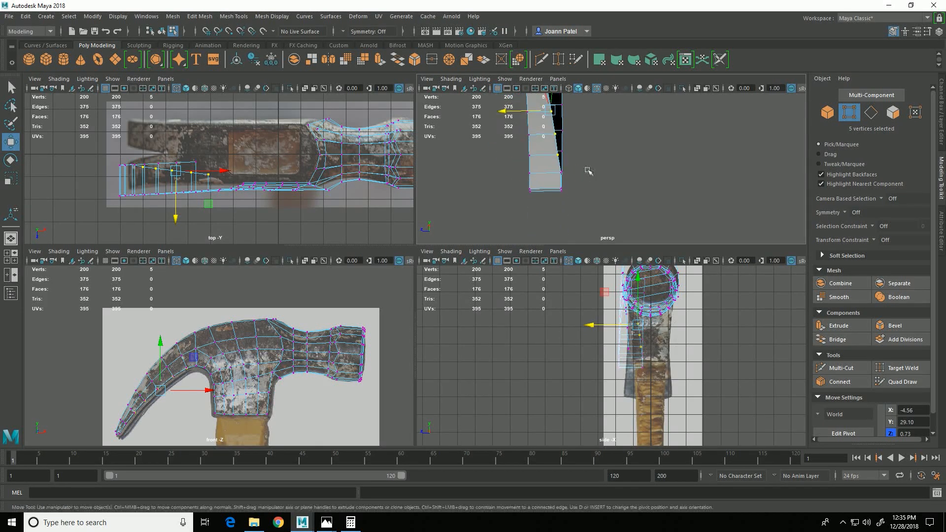
{"action": "middle_click_drag", "start_coordinate": [588, 171], "coordinate": [586, 185], "text": "alt"}
{"action": "left_click", "coordinate": [567, 195]}
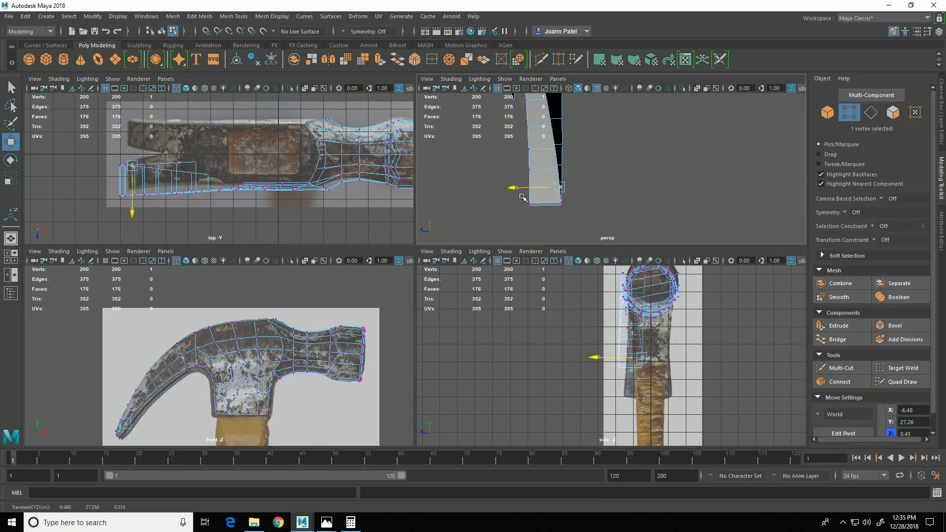
{"action": "middle_click_drag", "start_coordinate": [625, 115], "coordinate": [624, 180], "text": "alt"}
{"action": "left_click_drag", "start_coordinate": [549, 161], "coordinate": [517, 181]}
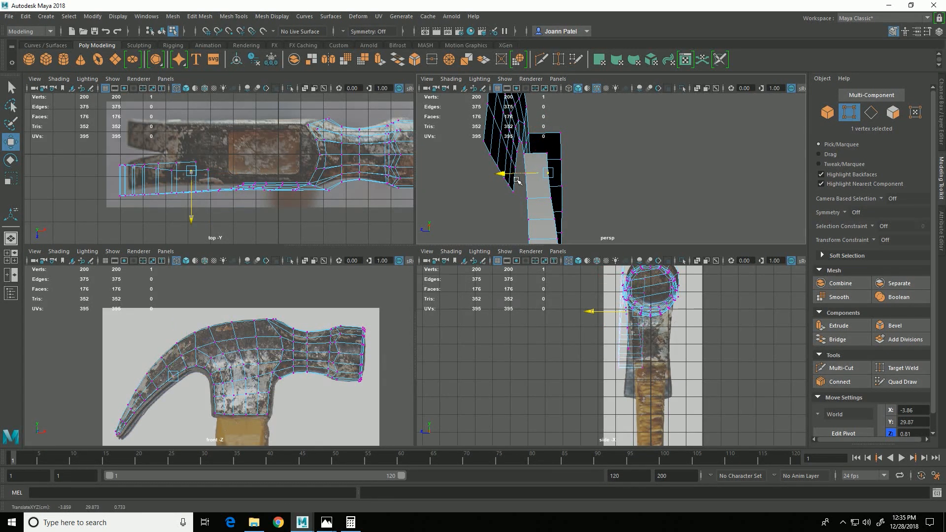
Select eight opposing border edges on the prong's open inner side, from its base toward the tip
{"action": "left_click_drag", "start_coordinate": [672, 183], "coordinate": [647, 128], "text": "alt"}
{"action": "left_click", "coordinate": [871, 112]}
{"action": "left_click_drag", "start_coordinate": [640, 182], "coordinate": [609, 162], "text": "alt"}
{"action": "double_click", "coordinate": [608, 161]}
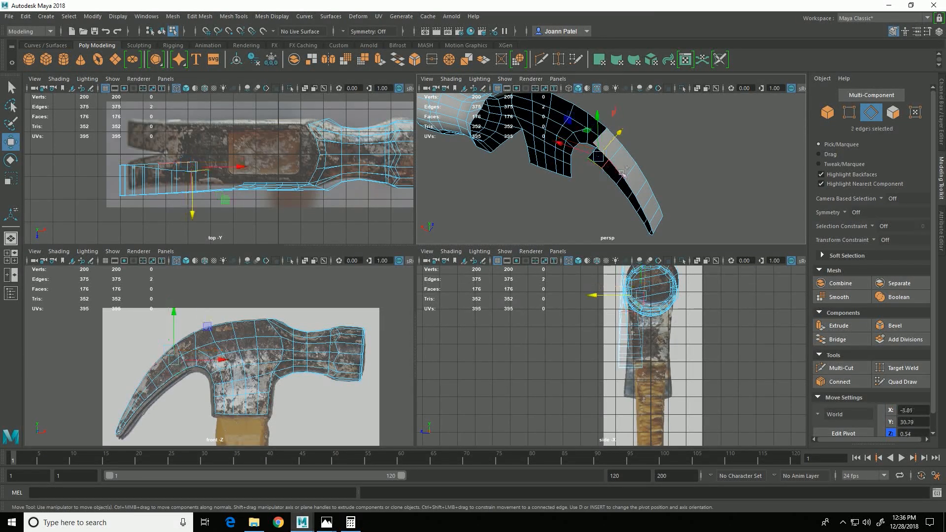
{"action": "left_click", "coordinate": [653, 211], "text": "shift"}
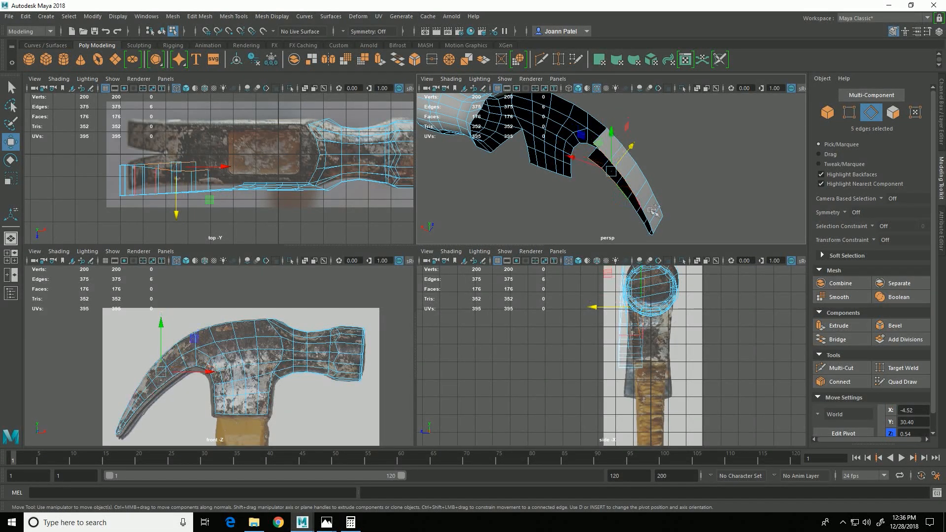
{"action": "left_click", "coordinate": [644, 209], "text": "shift"}
{"action": "left_click", "coordinate": [644, 216], "text": "shift"}
{"action": "left_click_drag", "start_coordinate": [641, 212], "coordinate": [530, 184], "text": "alt"}
{"action": "right_click_drag", "start_coordinate": [530, 184], "coordinate": [587, 204], "text": "alt"}
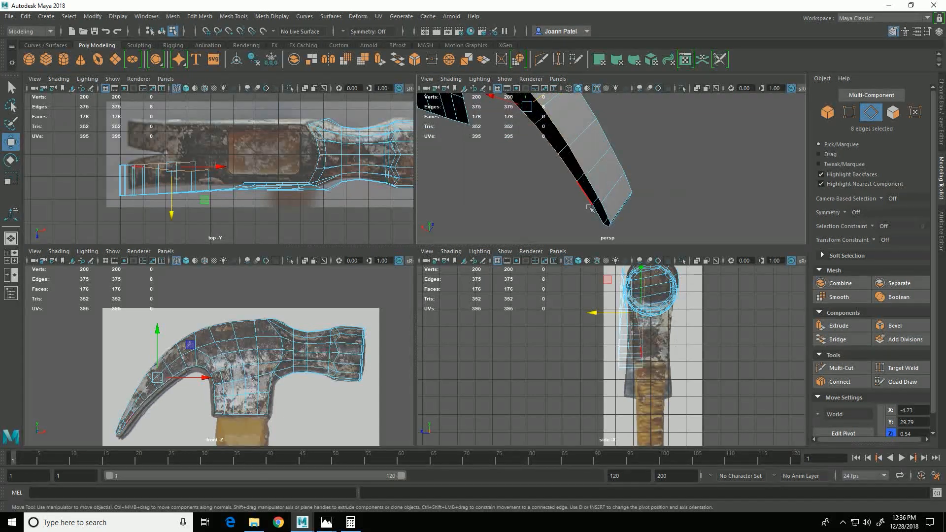
Add the last four open border edges near the prong's tip, for a total of 12 edges
{"action": "left_click", "coordinate": [598, 192], "text": "shift"}
{"action": "left_click", "coordinate": [589, 202], "text": "shift"}
{"action": "left_click", "coordinate": [613, 220], "text": "shift"}
{"action": "left_click", "coordinate": [607, 224], "text": "shift"}
{"action": "left_click_drag", "start_coordinate": [515, 194], "coordinate": [615, 171], "text": "alt"}
{"action": "middle_click_drag", "start_coordinate": [622, 133], "coordinate": [649, 90], "text": "alt"}
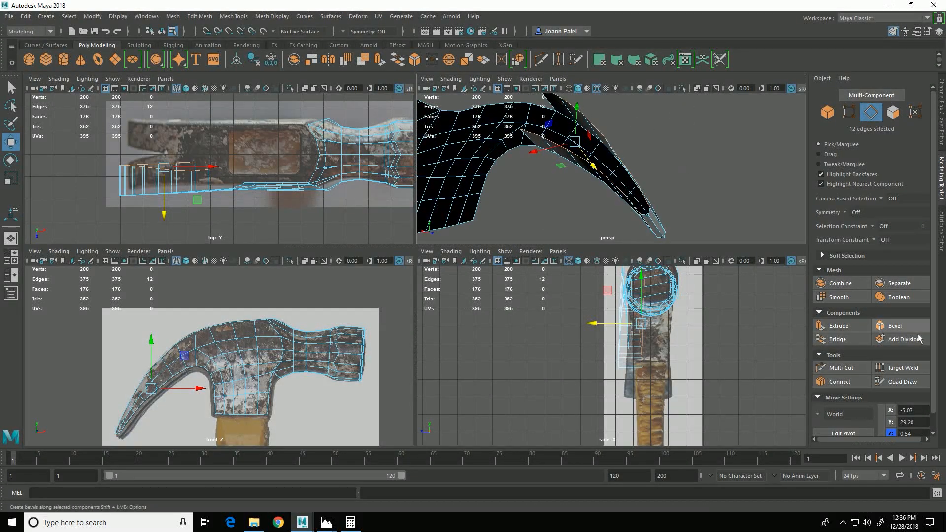
Bridge the 12 selected edges with one division to fill the prong's inner side
{"action": "left_click", "coordinate": [844, 340]}
{"action": "left_click_drag", "start_coordinate": [754, 189], "coordinate": [741, 190]}
{"action": "left_click_drag", "start_coordinate": [564, 180], "coordinate": [634, 190], "text": "alt"}
{"action": "right_click_drag", "start_coordinate": [634, 190], "coordinate": [615, 242], "text": "alt"}
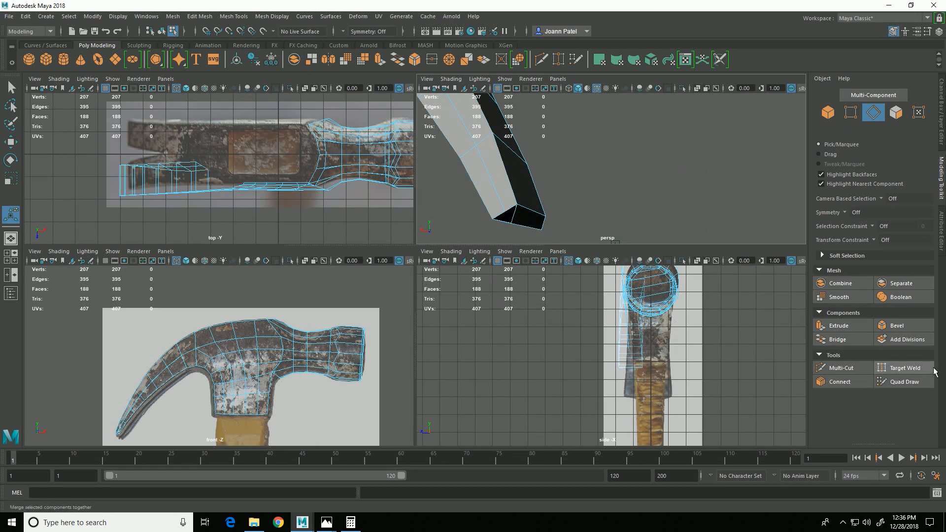
Target Weld the bridge's middle vertex at the prong tip to the tip's middle border vertex, closing the gap
{"action": "left_click", "coordinate": [913, 370]}
{"action": "left_click", "coordinate": [849, 112]}
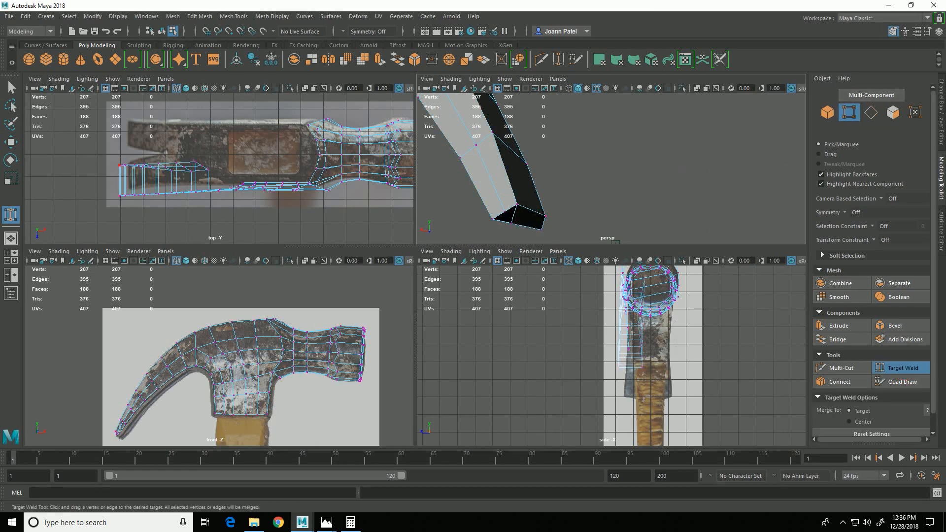
{"action": "left_click_drag", "start_coordinate": [521, 232], "coordinate": [521, 231]}
{"action": "right_click_drag", "start_coordinate": [699, 186], "coordinate": [575, 171], "text": "alt"}
{"action": "left_click_drag", "start_coordinate": [574, 171], "coordinate": [534, 205], "text": "alt"}
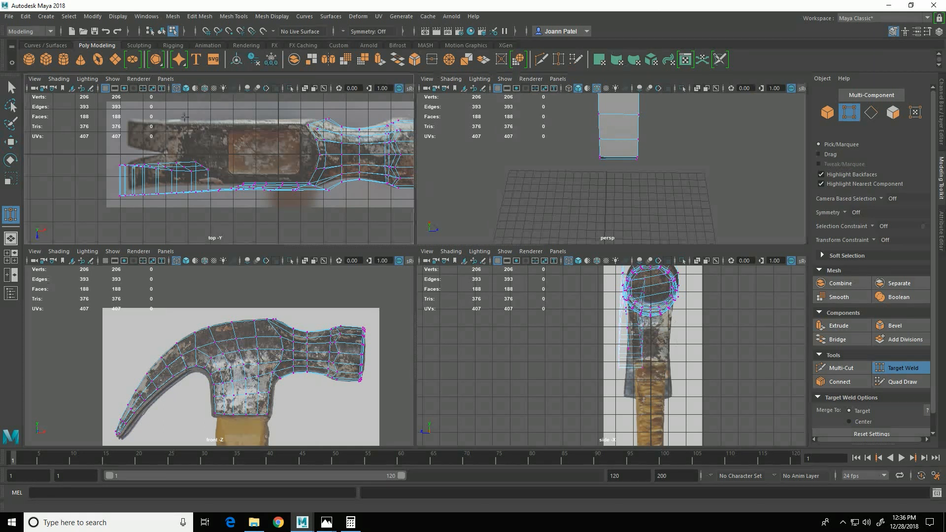
{"action": "left_click_drag", "start_coordinate": [452, 146], "coordinate": [647, 159], "text": "alt"}
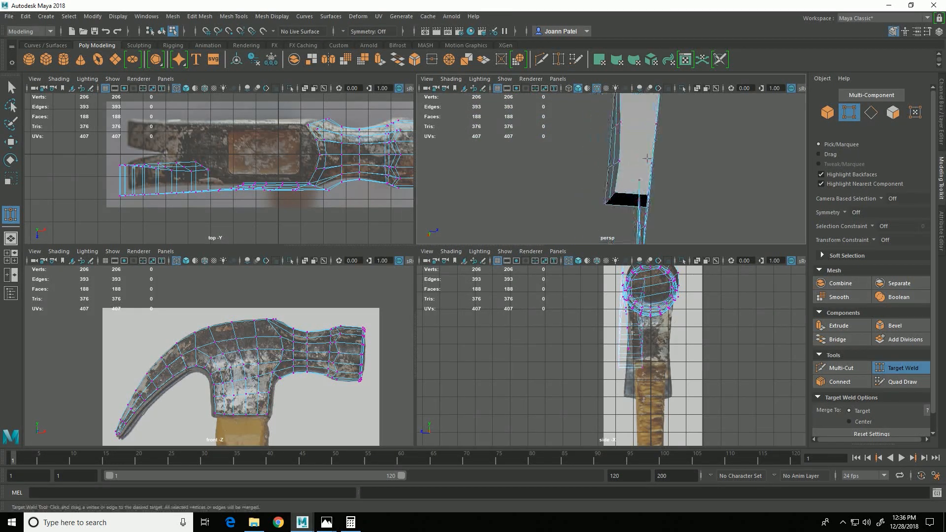
Select ten vertices along the prong's inner upper edges, from the base toward the tip, and shift them slightly along Z
{"action": "left_click", "coordinate": [902, 369]}
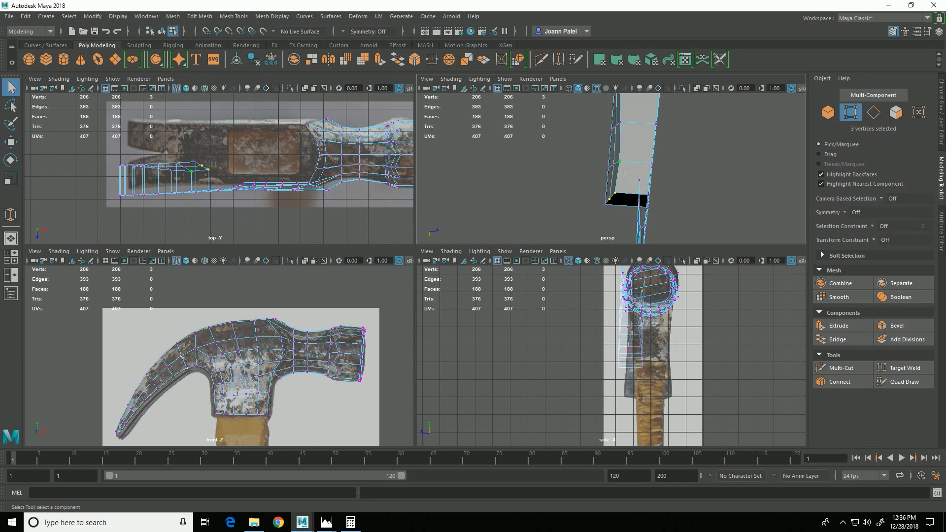
{"action": "left_click", "coordinate": [621, 130], "text": "shift"}
{"action": "middle_click_drag", "start_coordinate": [620, 129], "coordinate": [630, 177], "text": "alt"}
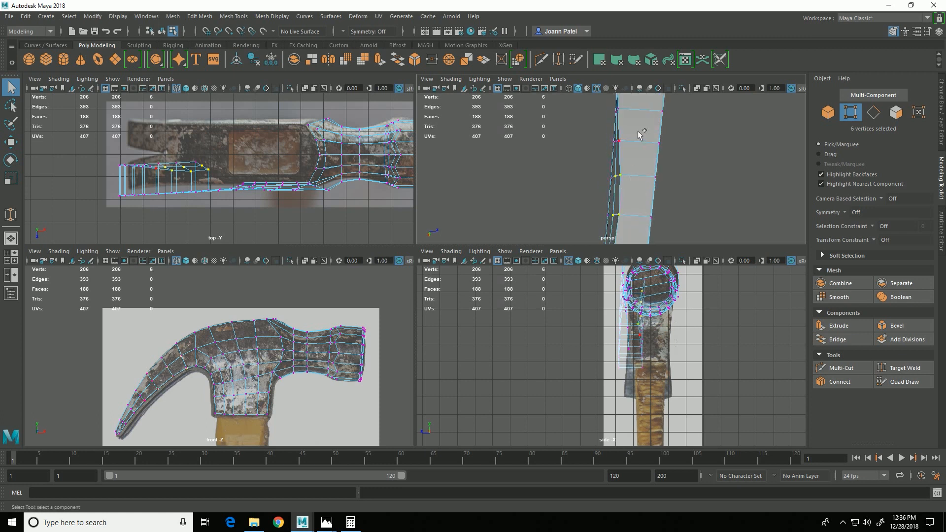
{"action": "left_click", "coordinate": [621, 144], "text": "shift"}
{"action": "middle_click_drag", "start_coordinate": [621, 145], "coordinate": [640, 205], "text": "alt"}
{"action": "left_click_drag", "start_coordinate": [641, 205], "coordinate": [650, 203], "text": "alt"}
{"action": "right_click_drag", "start_coordinate": [649, 230], "coordinate": [617, 196], "text": "alt"}
{"action": "key", "text": "w"}
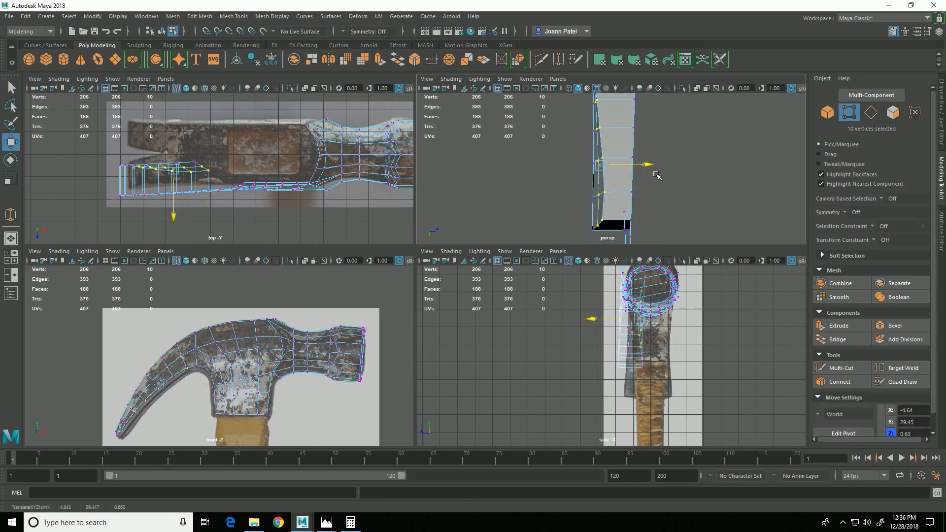
Nudge individual vertices along the prong's inner edge in Z to even out its line toward the tip
{"action": "left_click", "coordinate": [589, 229]}
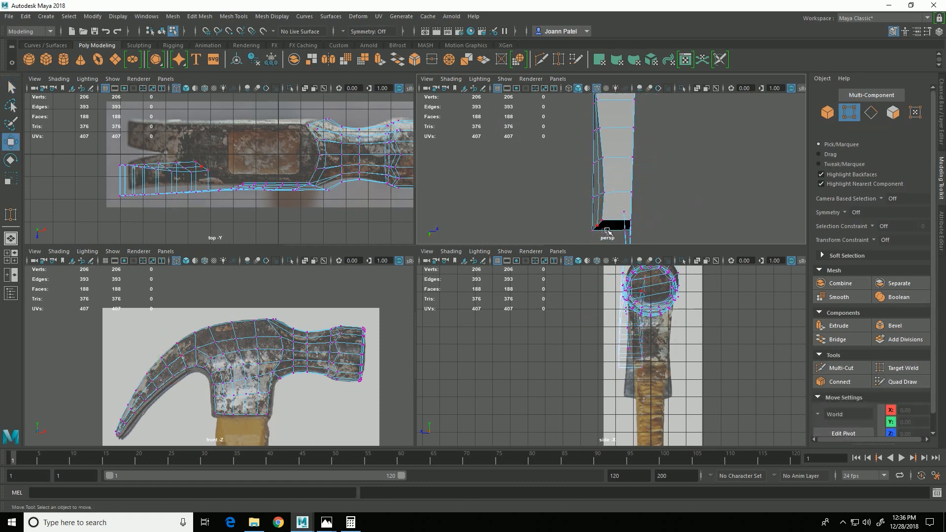
{"action": "left_click_drag", "start_coordinate": [608, 231], "coordinate": [597, 187]}
{"action": "left_click_drag", "start_coordinate": [652, 212], "coordinate": [655, 215]}
{"action": "left_click", "coordinate": [612, 166]}
{"action": "left_click_drag", "start_coordinate": [652, 166], "coordinate": [635, 179]}
{"action": "left_click", "coordinate": [611, 140]}
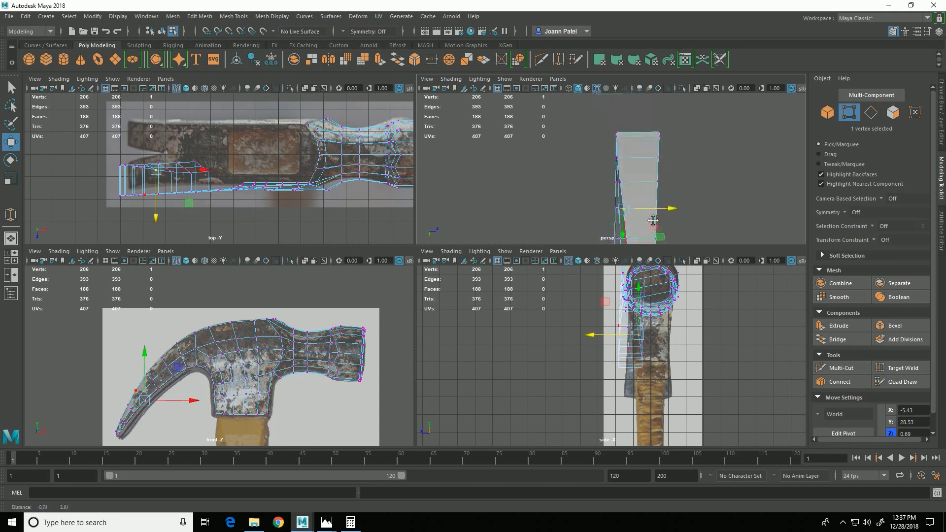
{"action": "left_click", "coordinate": [631, 193]}
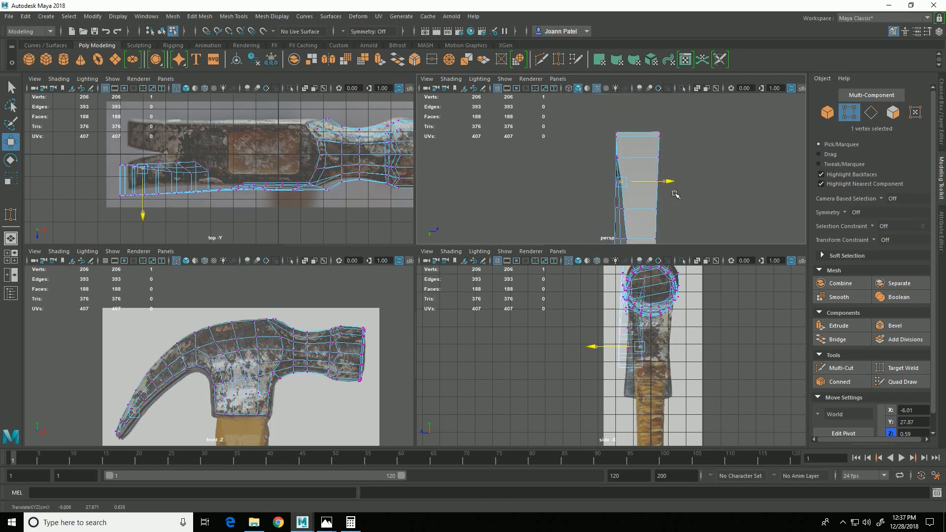
{"action": "left_click_drag", "start_coordinate": [674, 194], "coordinate": [674, 194]}
Extrude the five border edges along the head's top inward over the centre, with Local Translate Z about -1.347
{"action": "middle_click_drag", "start_coordinate": [597, 170], "coordinate": [609, 99], "text": "alt"}
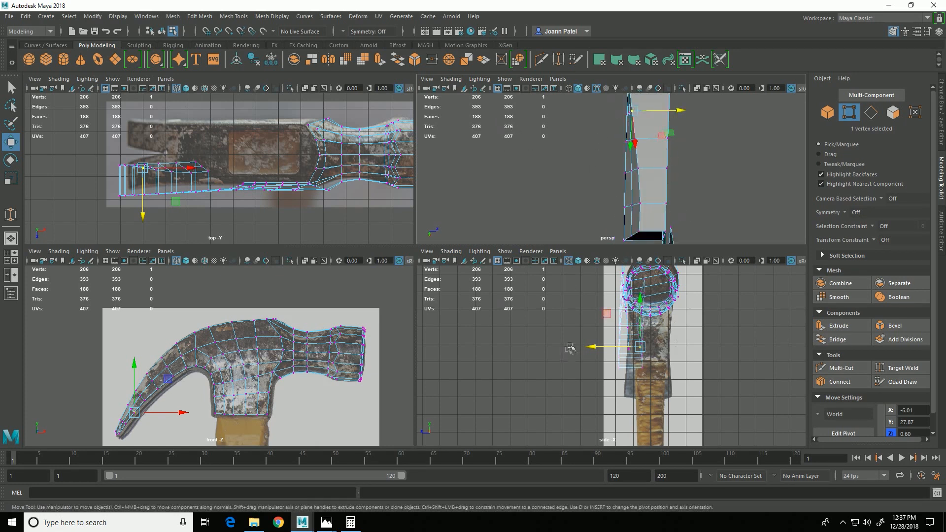
{"action": "left_click_drag", "start_coordinate": [600, 144], "coordinate": [694, 236], "text": "alt"}
{"action": "mouse_move", "coordinate": [640, 193]}
{"action": "left_mouse_down", "text": "alt"}
{"action": "mouse_move", "coordinate": [633, 200]}
{"action": "mouse_move", "coordinate": [652, 190]}
{"action": "left_mouse_up", "text": "alt"}
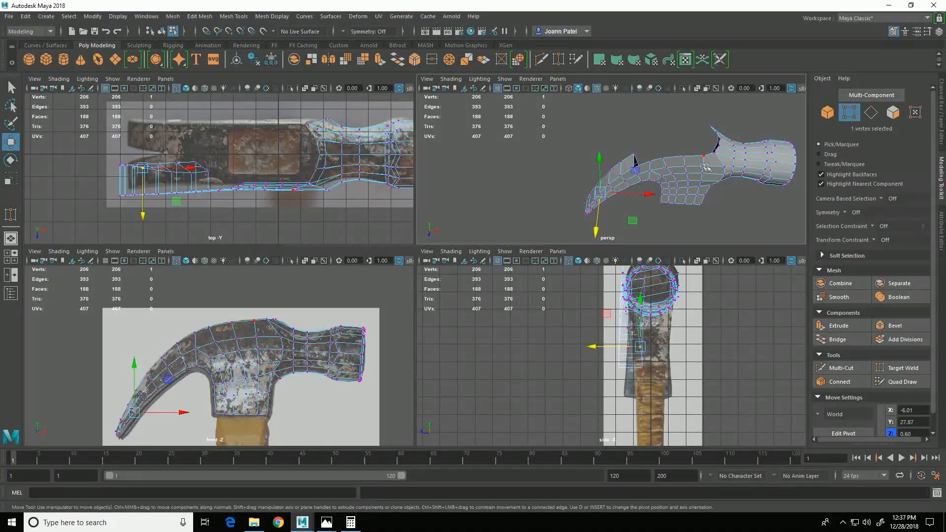
{"action": "right_click_drag", "start_coordinate": [668, 166], "coordinate": [646, 162]}
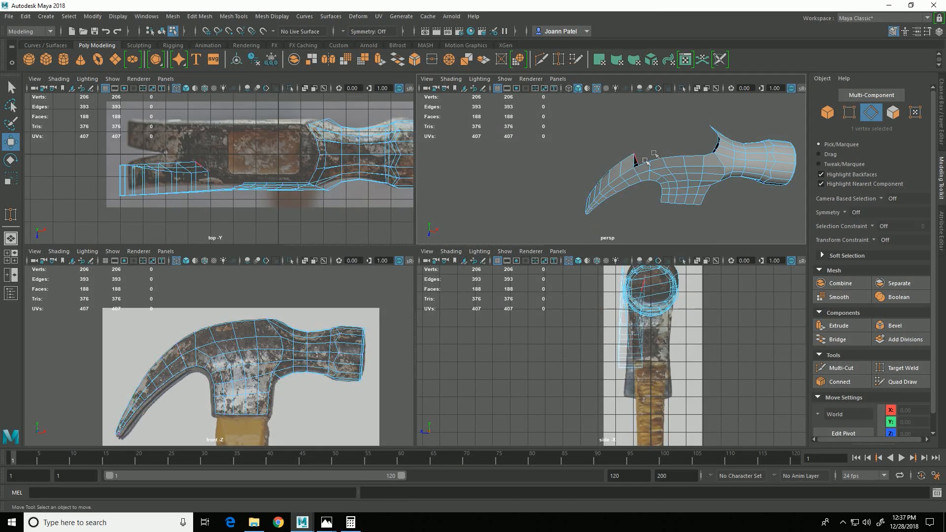
{"action": "left_click", "coordinate": [650, 172]}
{"action": "left_click", "coordinate": [664, 168], "text": "shift"}
{"action": "left_click", "coordinate": [682, 165], "text": "shift"}
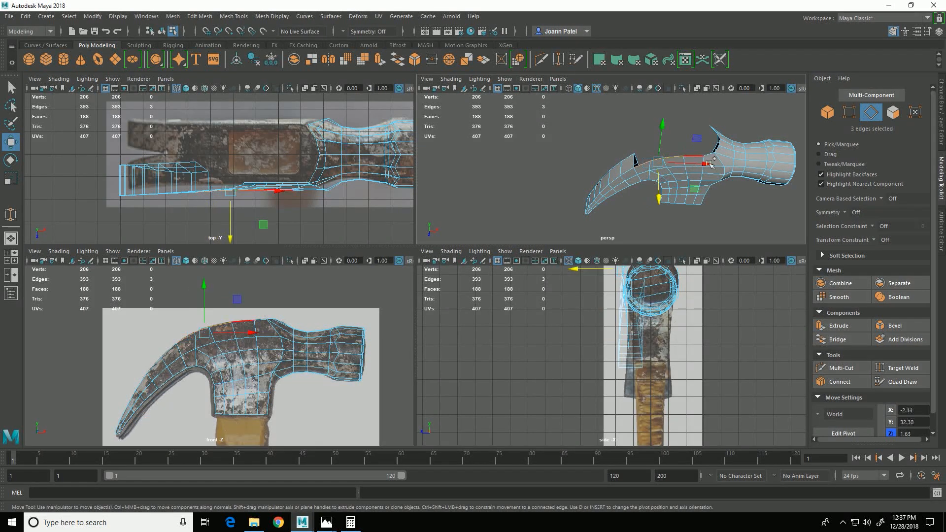
{"action": "left_click", "coordinate": [708, 163], "text": "shift"}
{"action": "left_click", "coordinate": [721, 161], "text": "shift"}
{"action": "left_click_drag", "start_coordinate": [721, 161], "coordinate": [714, 192], "text": "alt"}
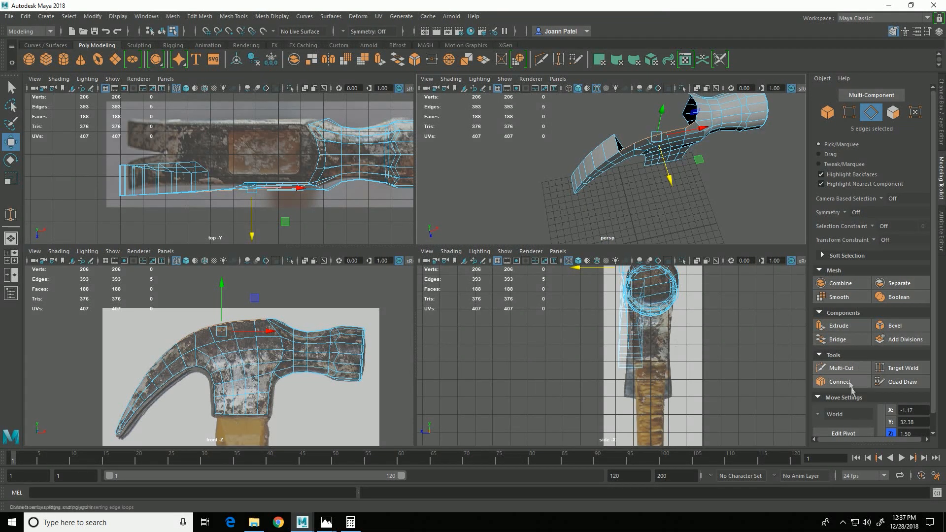
{"action": "left_click", "coordinate": [849, 328]}
{"action": "left_click_drag", "start_coordinate": [622, 161], "coordinate": [625, 182], "text": "alt"}
{"action": "left_click_drag", "start_coordinate": [625, 183], "coordinate": [646, 154], "text": "alt"}
{"action": "left_click_drag", "start_coordinate": [494, 199], "coordinate": [604, 177], "text": "alt"}
{"action": "middle_click_drag", "start_coordinate": [605, 178], "coordinate": [506, 207], "text": "alt"}
{"action": "right_click_drag", "start_coordinate": [507, 207], "coordinate": [526, 184], "text": "alt"}
{"action": "middle_click_drag", "start_coordinate": [526, 184], "coordinate": [560, 163], "text": "alt"}
{"action": "mouse_move", "coordinate": [560, 162]}
{"action": "left_mouse_down", "text": "alt"}
{"action": "mouse_move", "coordinate": [540, 177]}
{"action": "mouse_move", "coordinate": [564, 158]}
{"action": "left_mouse_up", "text": "alt"}
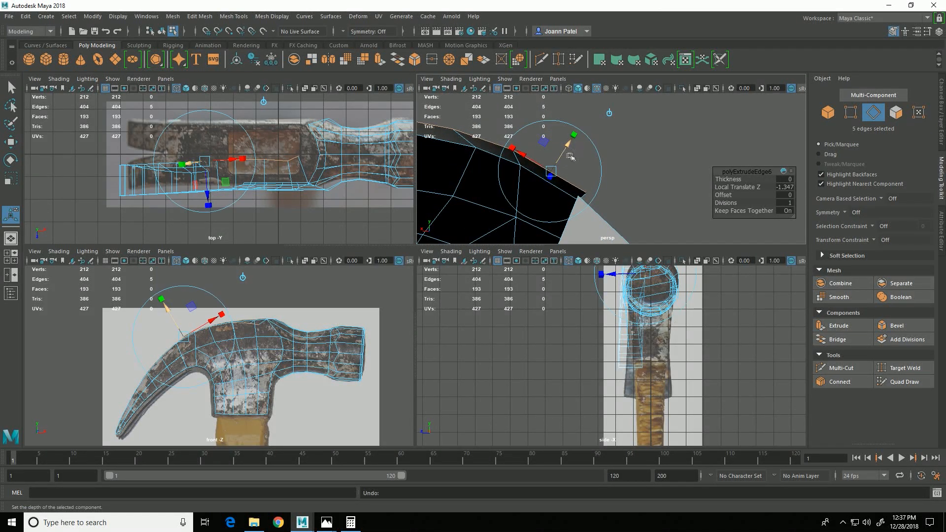
{"action": "left_click_drag", "start_coordinate": [679, 155], "coordinate": [591, 157], "text": "alt"}
{"action": "middle_click_drag", "start_coordinate": [679, 143], "coordinate": [644, 203], "text": "alt"}
{"action": "left_click_drag", "start_coordinate": [643, 206], "coordinate": [587, 208], "text": "alt"}
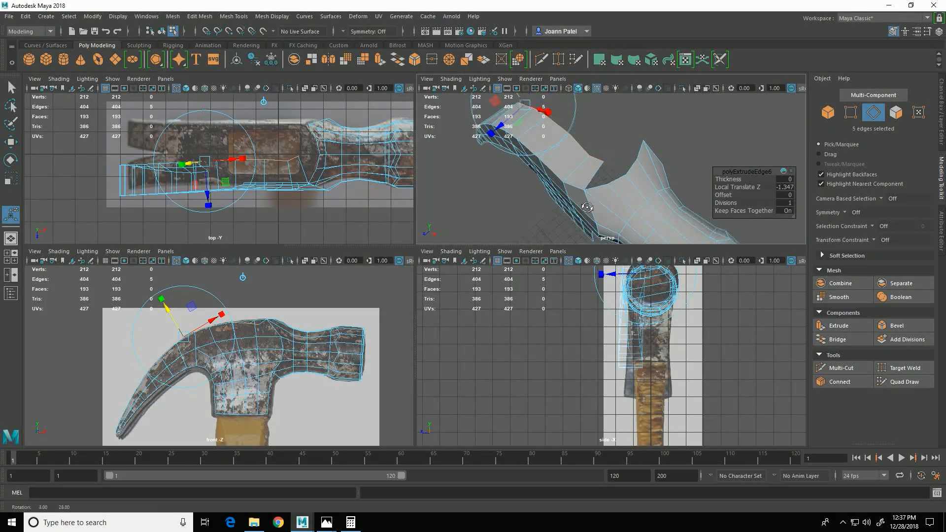
Target Weld the extruded strip's end vertex at the neck to the adjacent neck border vertex, closing the gap
{"action": "left_click", "coordinate": [851, 113]}
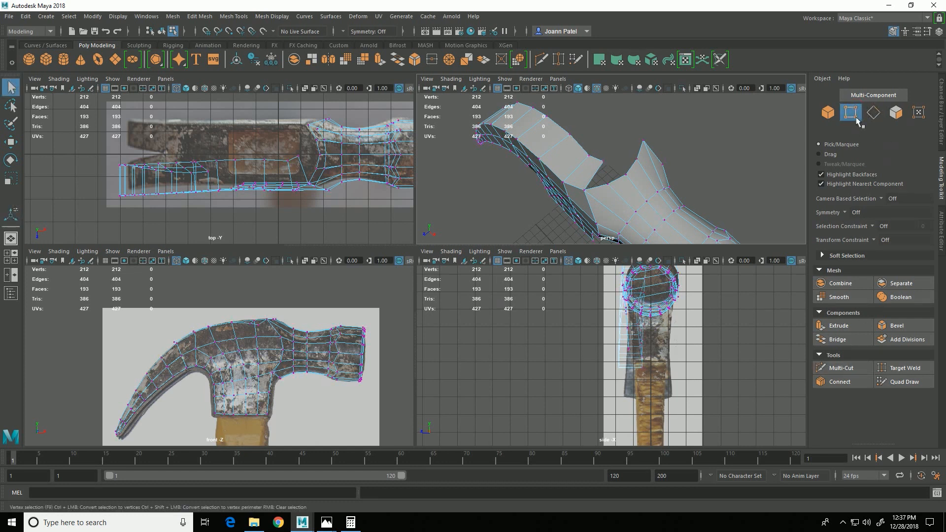
{"action": "left_click", "coordinate": [903, 367]}
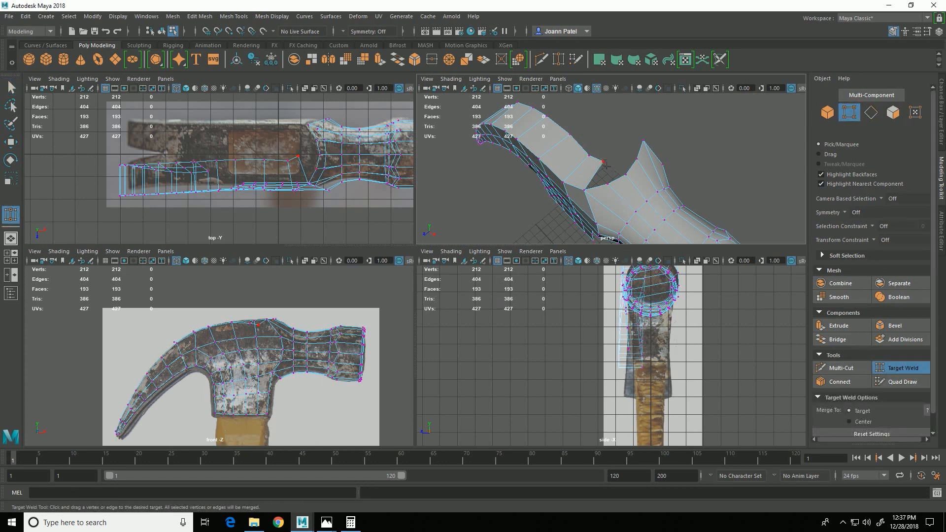
{"action": "left_click_drag", "start_coordinate": [614, 194], "coordinate": [567, 178]}
{"action": "key", "text": "q"}
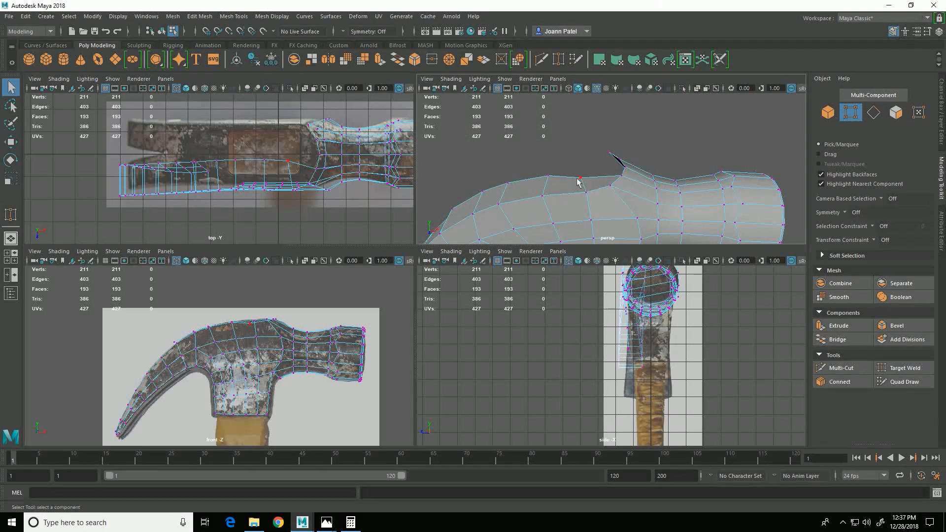
Raise the strip's inner-edge vertex nearest the neck and the matching outer-edge vertex to about Y 33 to smooth the top profile
{"action": "key", "text": "w"}
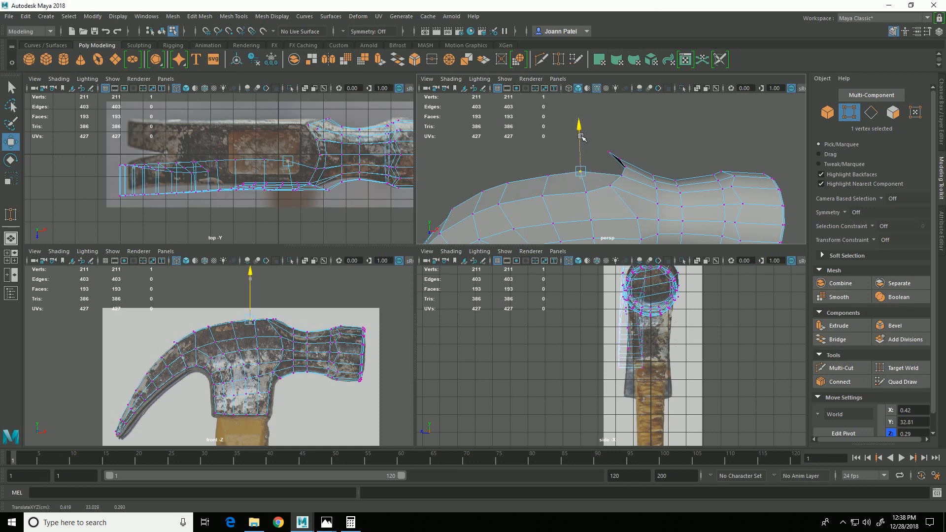
{"action": "left_click_drag", "start_coordinate": [581, 139], "coordinate": [581, 137]}
{"action": "left_click_drag", "start_coordinate": [636, 165], "coordinate": [565, 217], "text": "alt"}
{"action": "left_click", "coordinate": [650, 140]}
{"action": "left_click", "coordinate": [593, 166]}
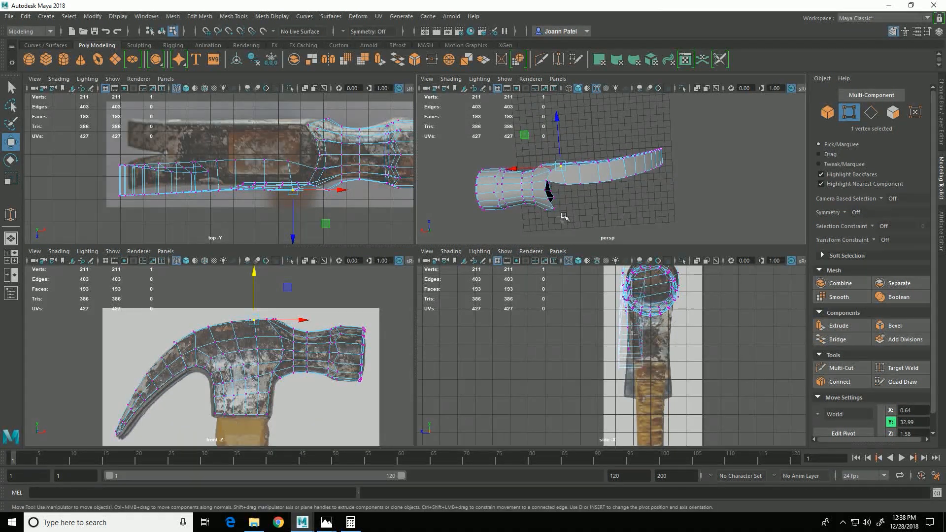
Select the four inner-edge vertices of the extruded top strip and move them together to Z 0.45
{"action": "left_click", "coordinate": [574, 194]}
{"action": "left_click", "coordinate": [592, 194], "text": "shift"}
{"action": "left_click", "coordinate": [606, 191], "text": "shift"}
{"action": "left_click", "coordinate": [615, 183], "text": "shift"}
{"action": "left_click_drag", "start_coordinate": [617, 186], "coordinate": [587, 166], "text": "alt"}
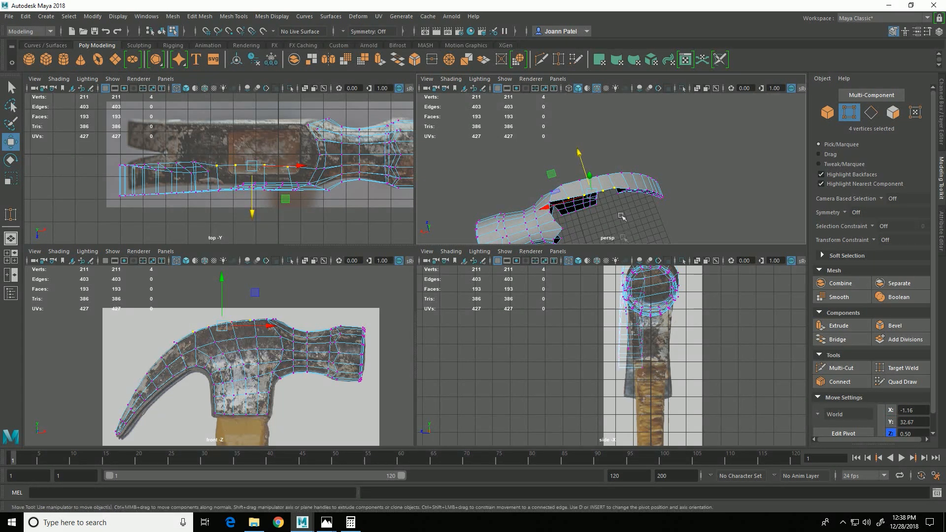
{"action": "left_click_drag", "start_coordinate": [590, 164], "coordinate": [589, 166]}
Target Weld the top strip's end vertex at the prong base to the prong's adjacent corner vertex, closing the gap
{"action": "left_click_drag", "start_coordinate": [682, 194], "coordinate": [702, 215], "text": "alt"}
{"action": "left_click_drag", "start_coordinate": [655, 167], "coordinate": [586, 122], "text": "alt"}
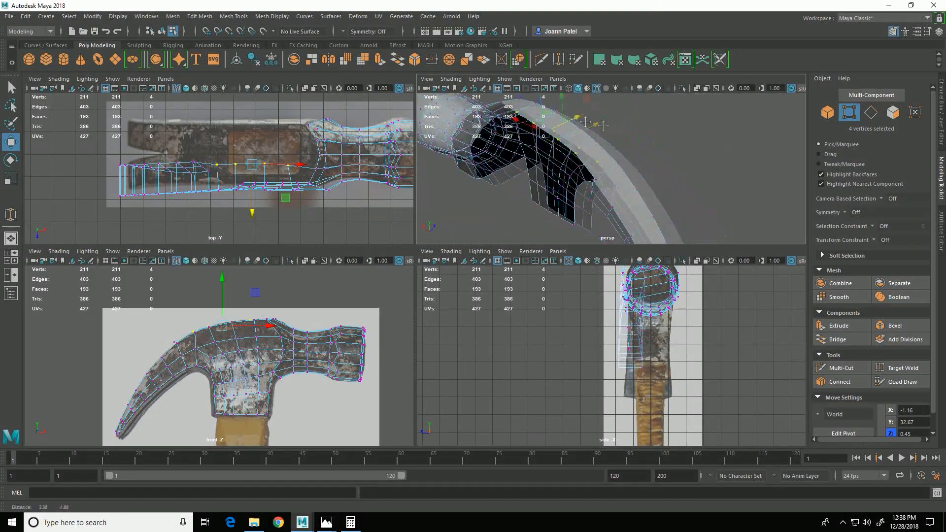
{"action": "right_click_drag", "start_coordinate": [585, 122], "coordinate": [729, 185], "text": "alt"}
{"action": "left_click", "coordinate": [729, 186]}
{"action": "mouse_move", "coordinate": [729, 186]}
{"action": "left_mouse_down", "text": "alt"}
{"action": "mouse_move", "coordinate": [628, 205]}
{"action": "mouse_move", "coordinate": [640, 207]}
{"action": "left_mouse_up", "text": "alt"}
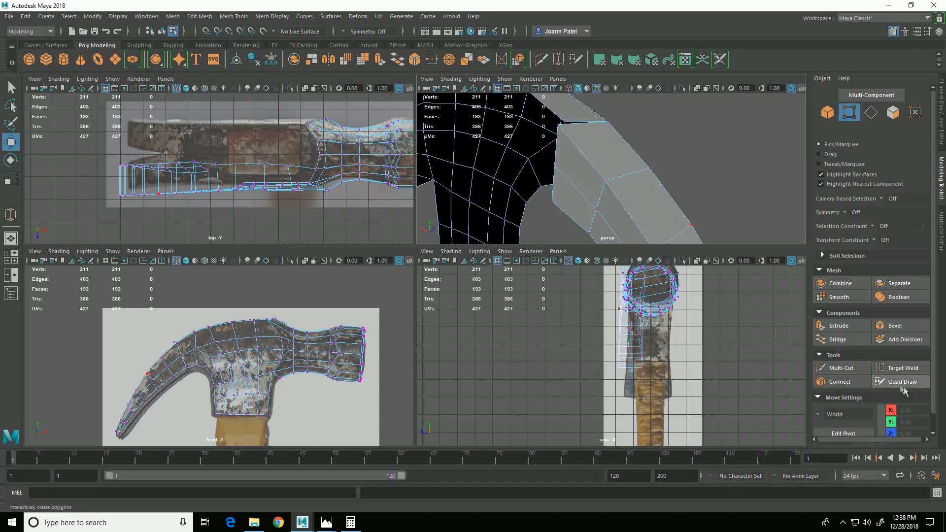
{"action": "left_click", "coordinate": [899, 368]}
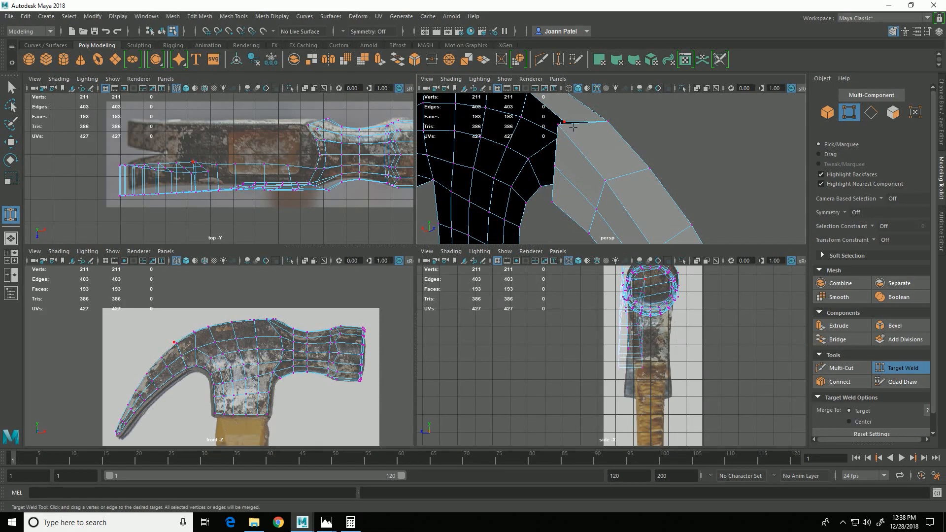
{"action": "left_click_drag", "start_coordinate": [564, 122], "coordinate": [558, 124]}
Select the three vertices across the inner base of the prong in the top view and move them to about Z 0.48
{"action": "right_click_drag", "start_coordinate": [736, 131], "coordinate": [650, 168], "text": "alt"}
{"action": "left_click_drag", "start_coordinate": [653, 167], "coordinate": [589, 221], "text": "alt"}
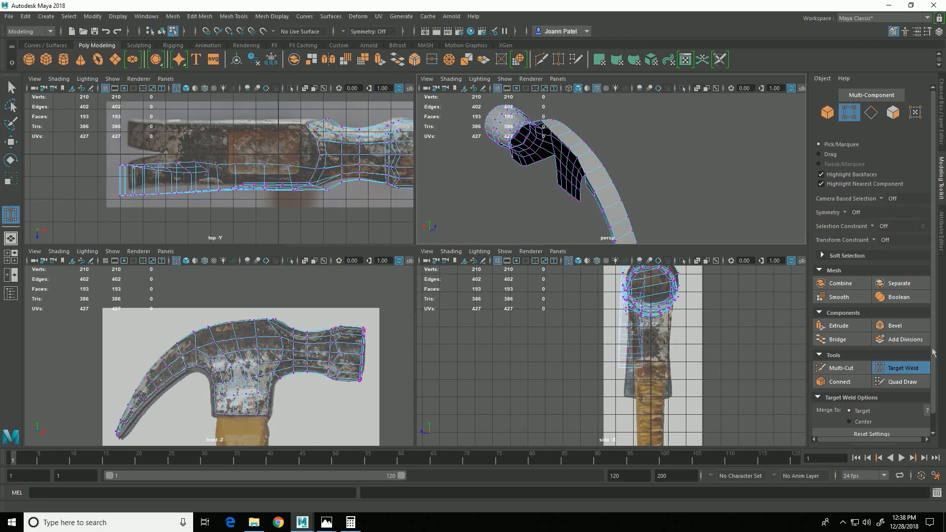
{"action": "left_click", "coordinate": [901, 368]}
{"action": "left_click_drag", "start_coordinate": [193, 151], "coordinate": [220, 188]}
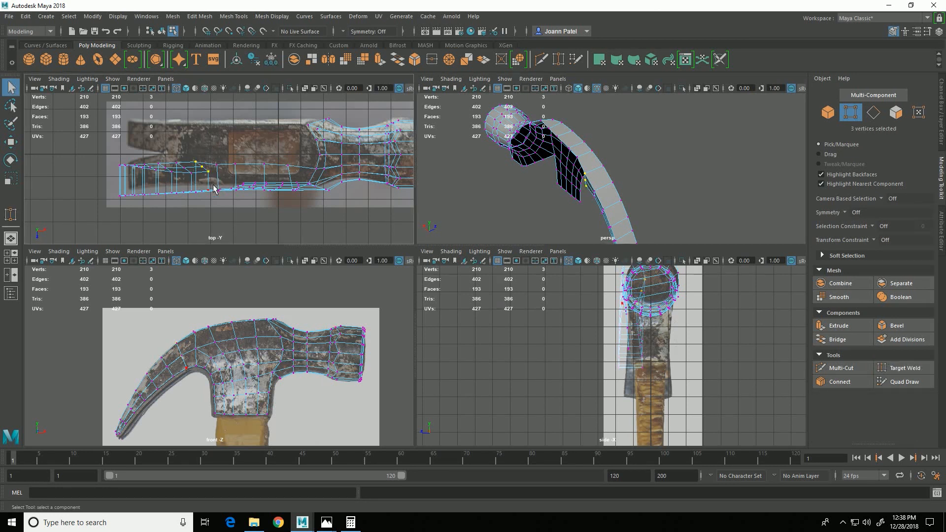
{"action": "key", "text": "w"}
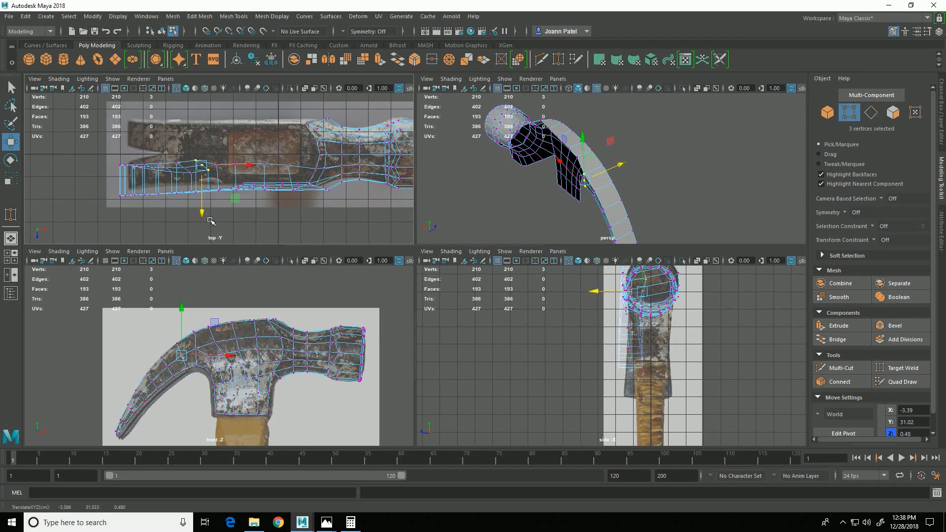
Delete the 63 faces forming the far half of the neck and striking head, leaving only the half on the claw prong's side
{"action": "scroll", "coordinate": [280, 201], "scroll_direction": "down", "scroll_amount": 2}
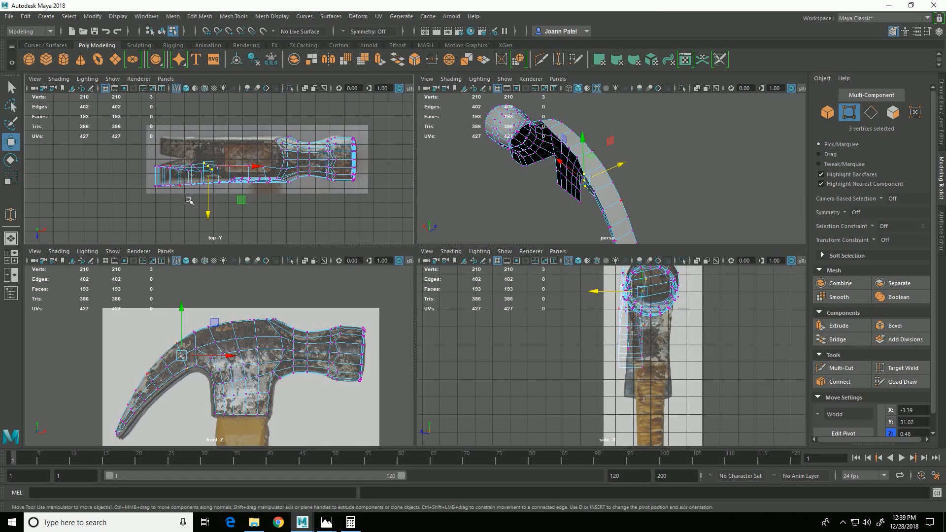
{"action": "key", "text": "F11"}
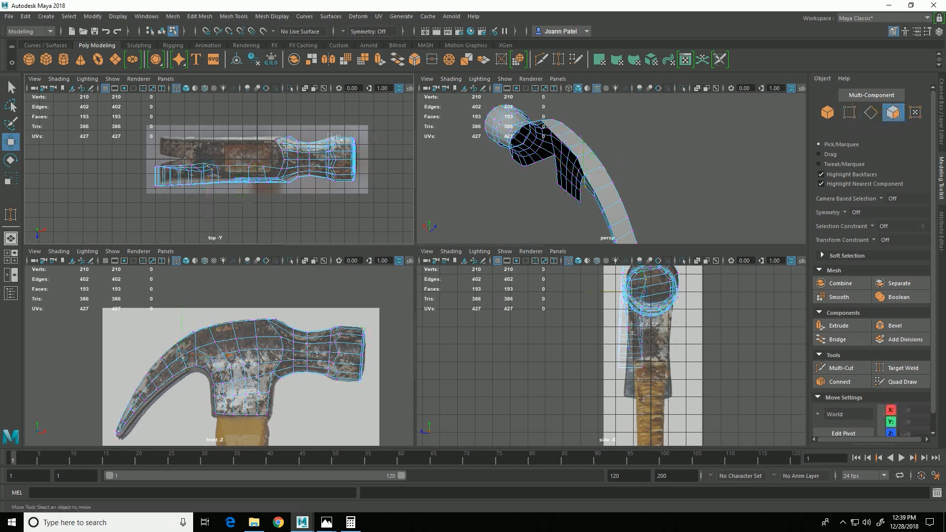
{"action": "left_click_drag", "start_coordinate": [355, 153], "coordinate": [415, 166]}
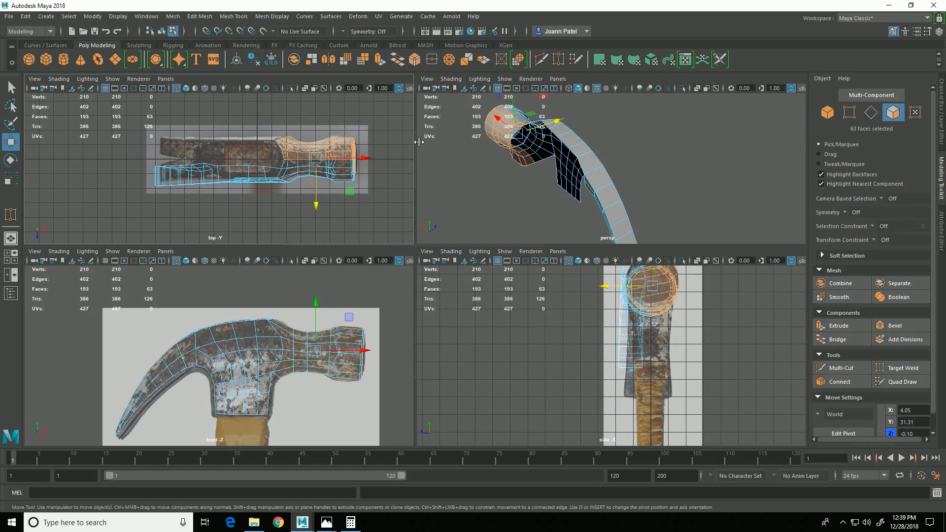
{"action": "key", "text": "Delete"}
{"action": "left_click_drag", "start_coordinate": [636, 217], "coordinate": [693, 198], "text": "alt"}
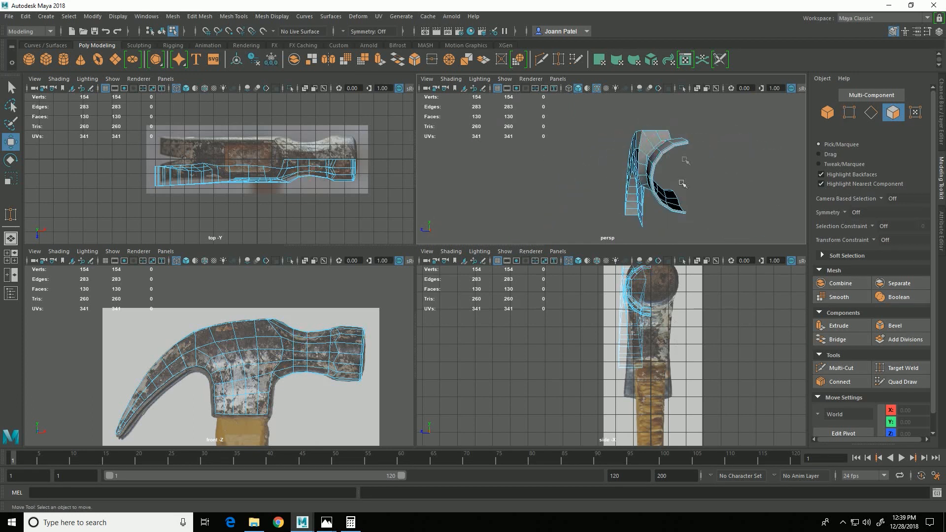
{"action": "left_click", "coordinate": [390, 167]}
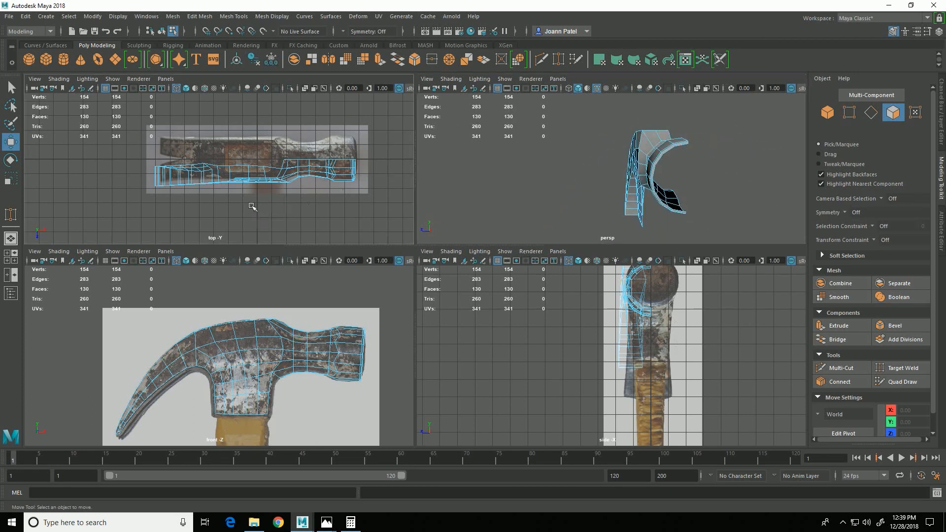
{"action": "left_click_drag", "start_coordinate": [618, 201], "coordinate": [712, 216], "text": "alt"}
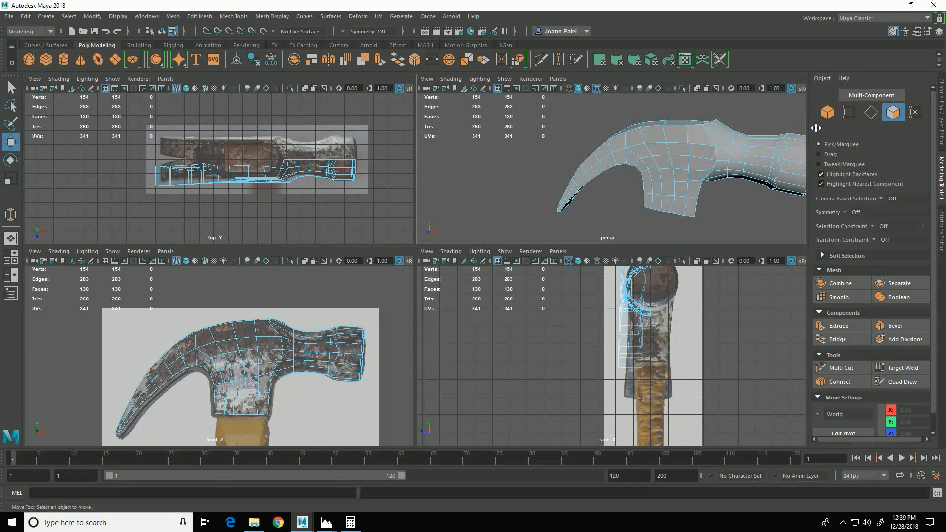
Select the half hammer head as an object and snap its pivot to the grid on the centreline at Z 0
{"action": "left_click", "coordinate": [827, 113]}
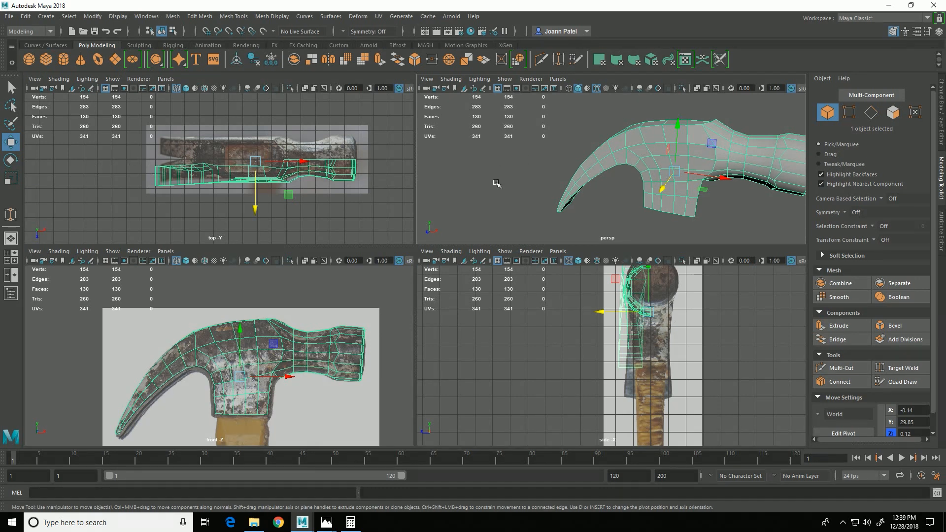
{"action": "key", "text": "d"}
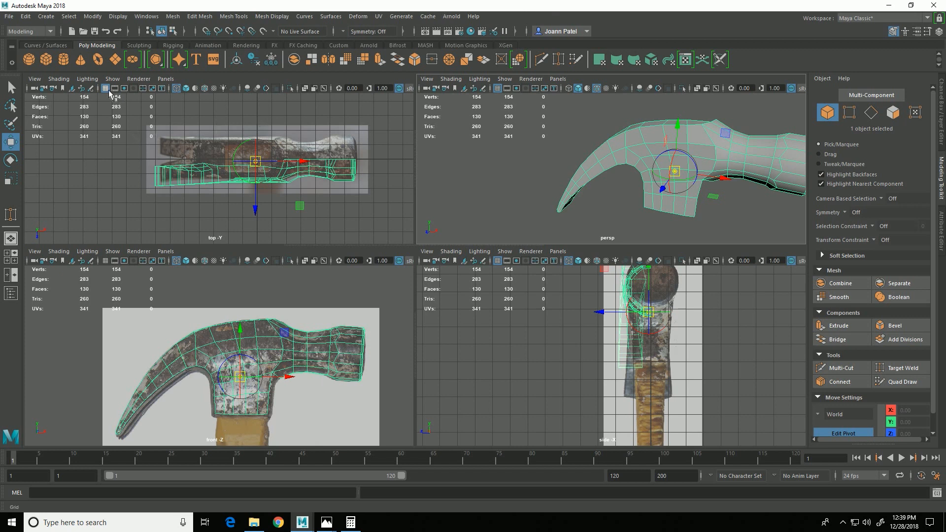
{"action": "key", "text": "x"}
{"action": "left_click_drag", "start_coordinate": [256, 211], "coordinate": [258, 167]}
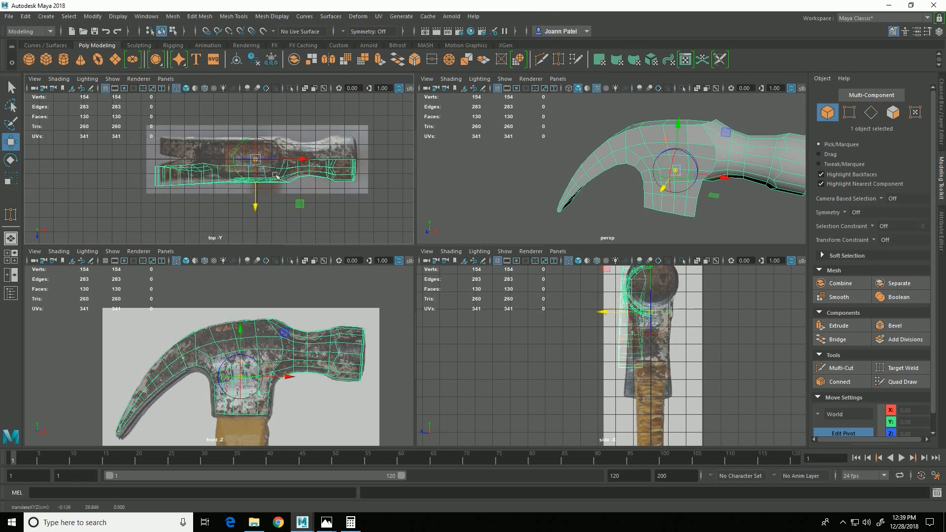
{"action": "key", "text": "d"}
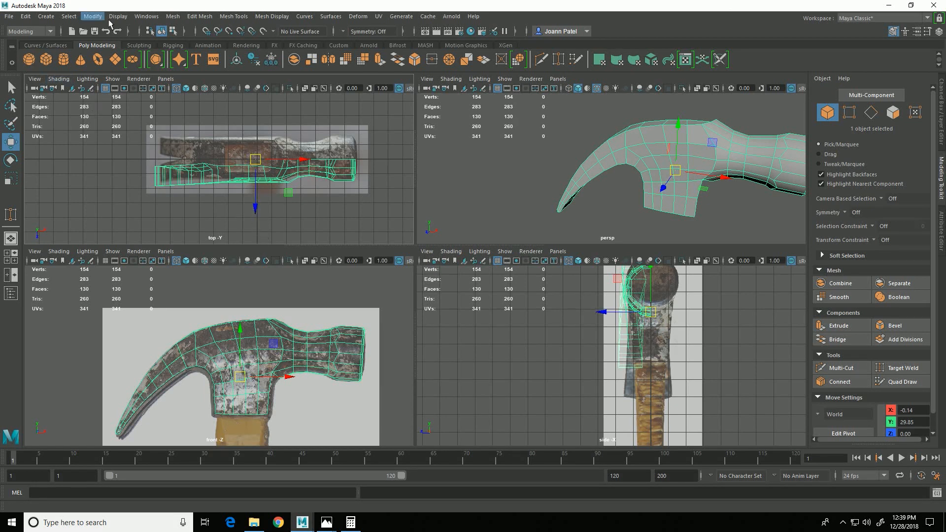
Mirror the half hammer head across the world Z axis, with the border option set to not merge
{"action": "left_click", "coordinate": [174, 17]}
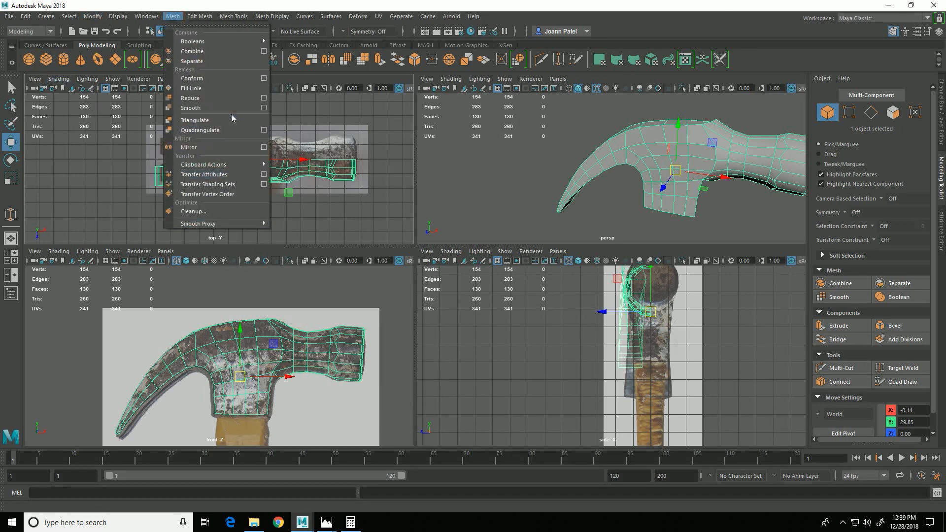
{"action": "left_click", "coordinate": [244, 149]}
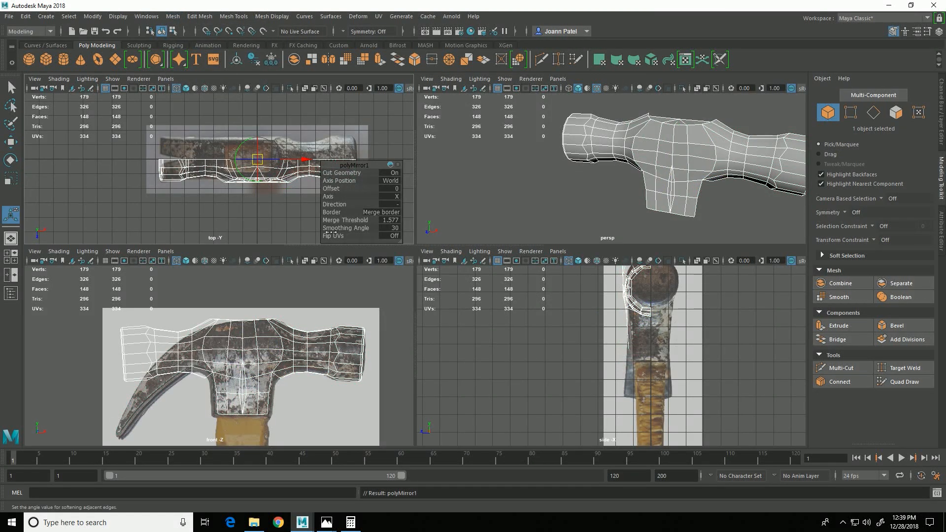
{"action": "left_click", "coordinate": [335, 203]}
{"action": "middle_click_drag", "start_coordinate": [340, 203], "coordinate": [437, 203]}
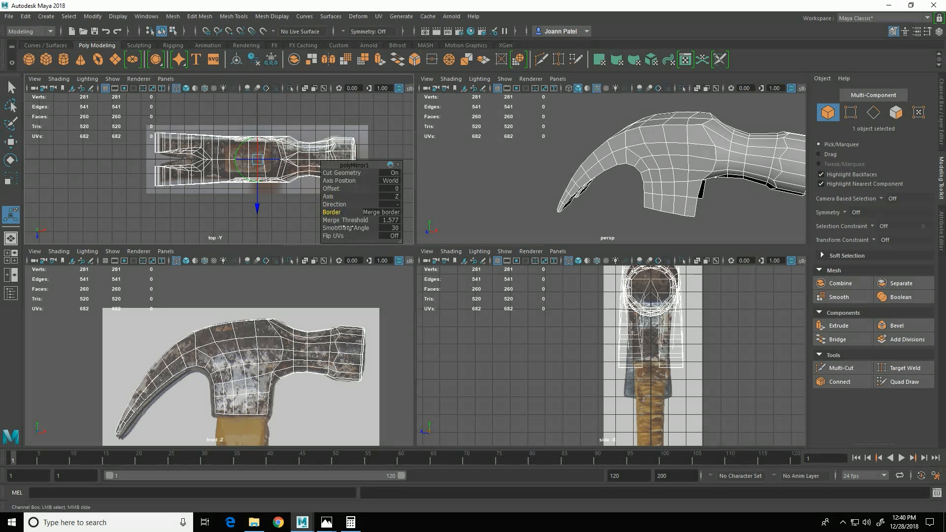
{"action": "middle_click_drag", "start_coordinate": [415, 222], "coordinate": [450, 222]}
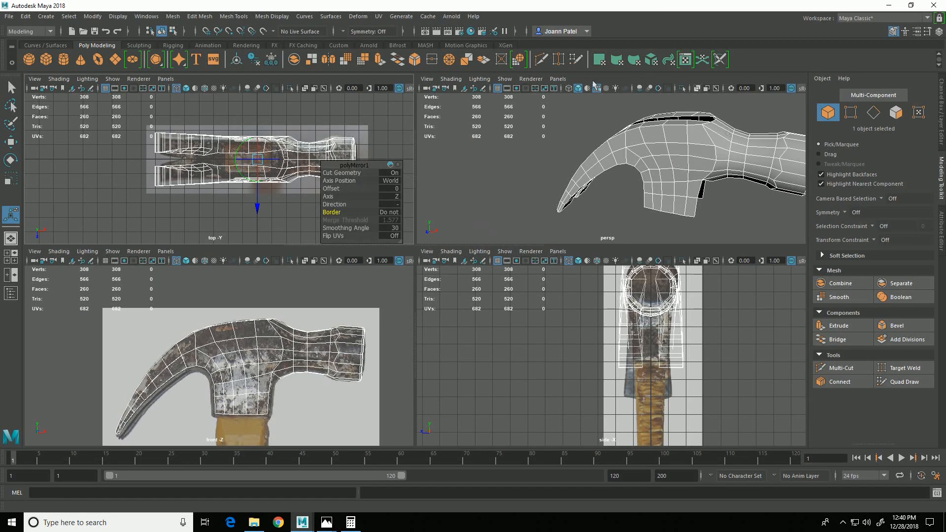
Bridge the two facing pairs of open border edges at the inner base of the claw's prongs
{"action": "left_click_drag", "start_coordinate": [722, 199], "coordinate": [671, 182], "text": "alt"}
{"action": "left_click", "coordinate": [661, 161]}
{"action": "key", "text": "space"}
{"action": "left_click_drag", "start_coordinate": [607, 169], "coordinate": [828, 147], "text": "alt"}
{"action": "right_click_drag", "start_coordinate": [534, 194], "coordinate": [684, 171], "text": "alt"}
{"action": "middle_click_drag", "start_coordinate": [568, 177], "coordinate": [657, 260], "text": "alt"}
{"action": "left_click_drag", "start_coordinate": [646, 217], "coordinate": [624, 177], "text": "alt"}
{"action": "left_click", "coordinate": [631, 139]}
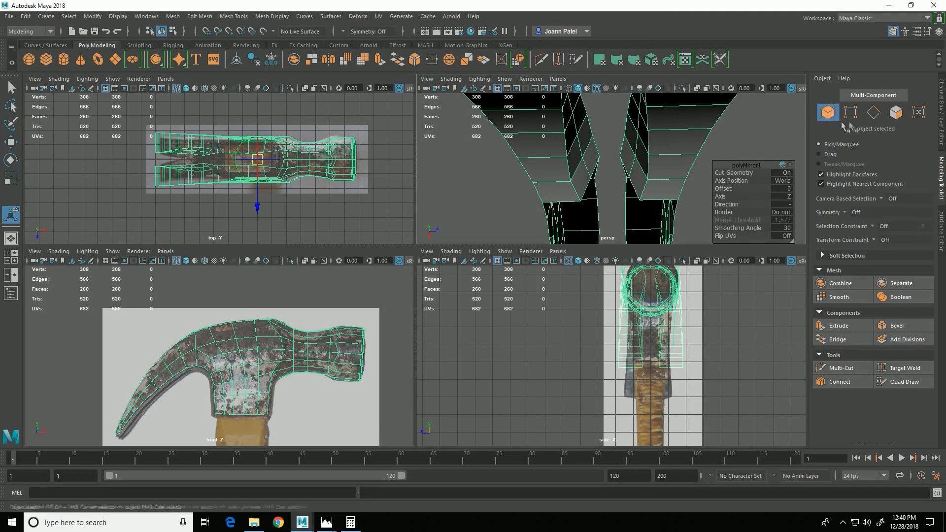
{"action": "left_click", "coordinate": [874, 113]}
{"action": "left_click", "coordinate": [628, 172]}
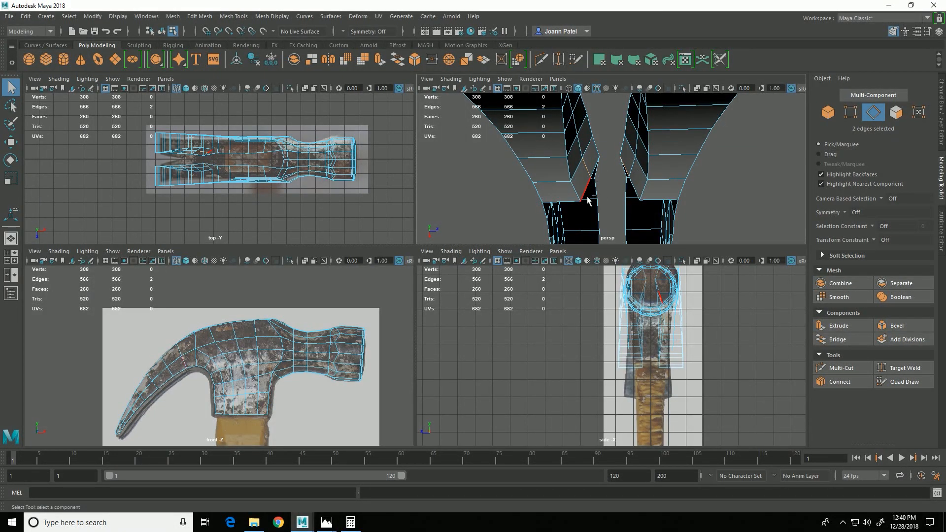
{"action": "left_click", "coordinate": [850, 339]}
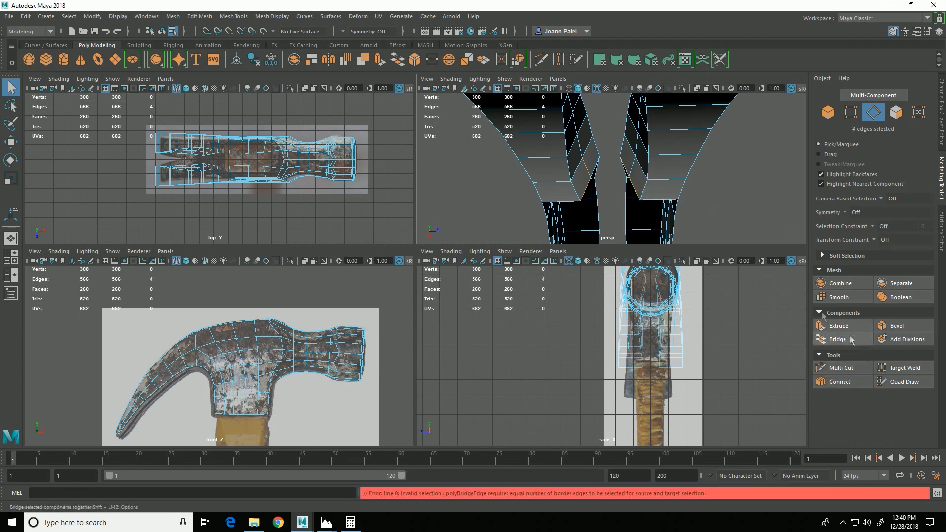
{"action": "left_click_drag", "start_coordinate": [624, 219], "coordinate": [582, 170], "text": "alt"}
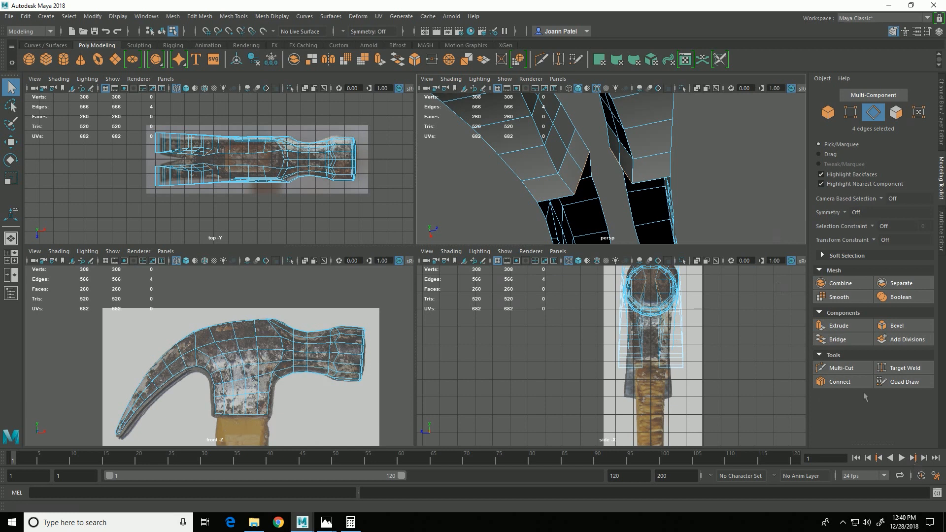
{"action": "left_click", "coordinate": [851, 340]}
Subdivide the new bridge down its centre and move its two centre edges along X to about -3.18
{"action": "left_click_drag", "start_coordinate": [611, 179], "coordinate": [568, 219], "text": "alt"}
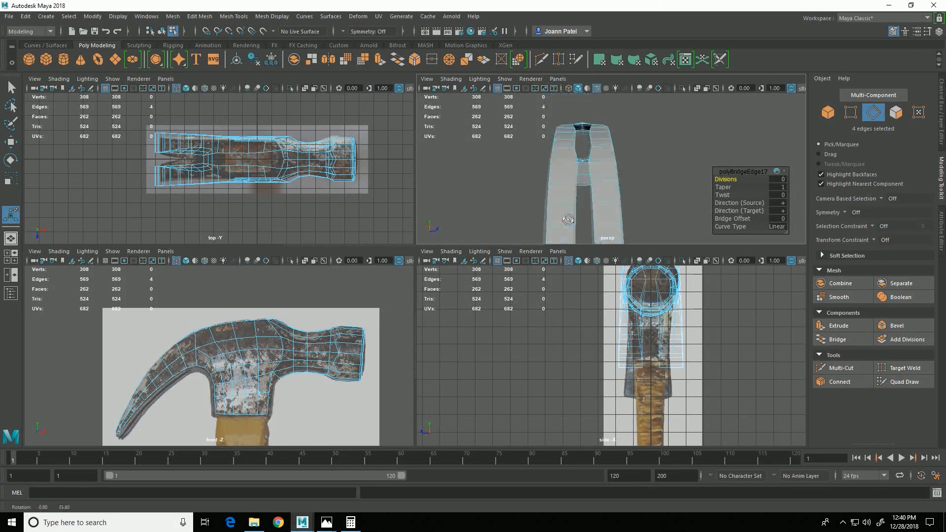
{"action": "scroll", "coordinate": [568, 219], "scroll_direction": "up", "scroll_amount": 4}
{"action": "left_click_drag", "start_coordinate": [509, 184], "coordinate": [547, 203], "text": "alt"}
{"action": "left_click", "coordinate": [577, 205]}
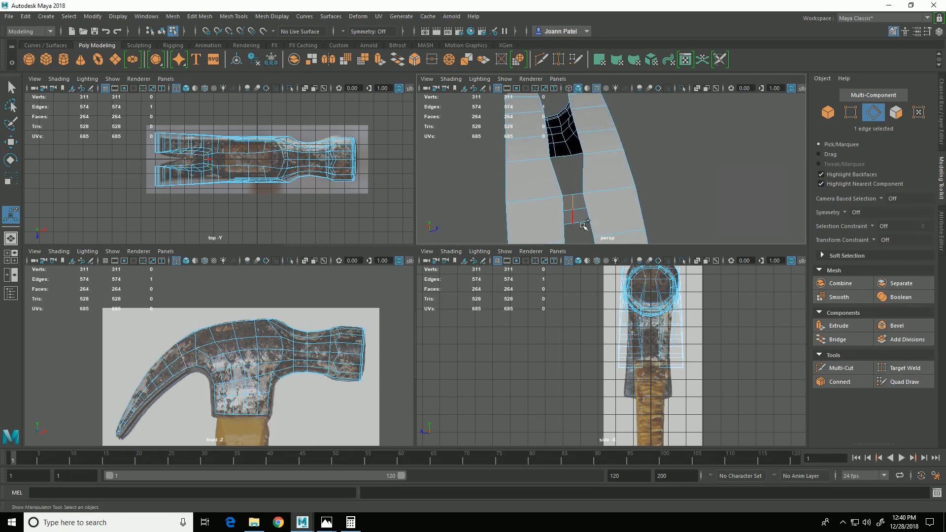
{"action": "key", "text": "w"}
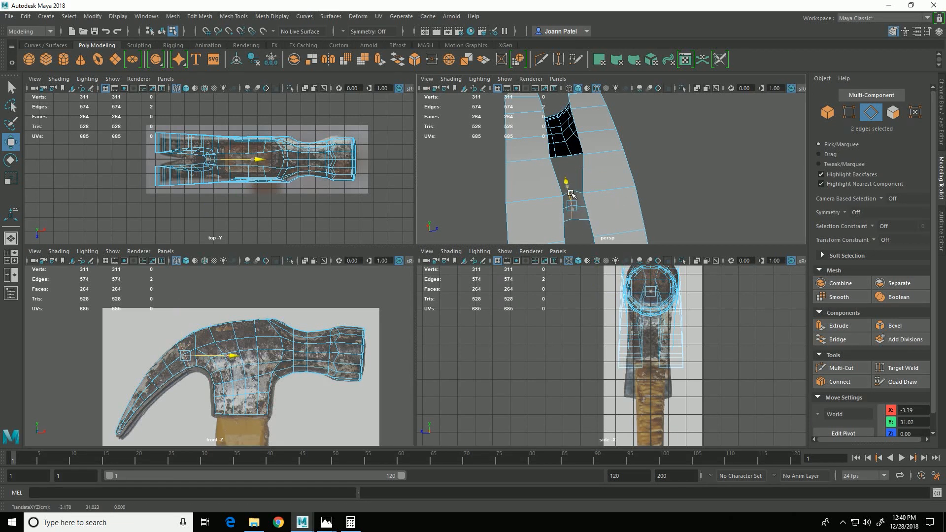
Select the two upper corner vertices where the bridge meets the prongs and scale them closer together along Z
{"action": "key", "text": "alt+grave"}
{"action": "right_click_drag", "start_coordinate": [685, 212], "coordinate": [636, 215], "text": "alt"}
{"action": "left_click_drag", "start_coordinate": [636, 215], "coordinate": [582, 227], "text": "alt"}
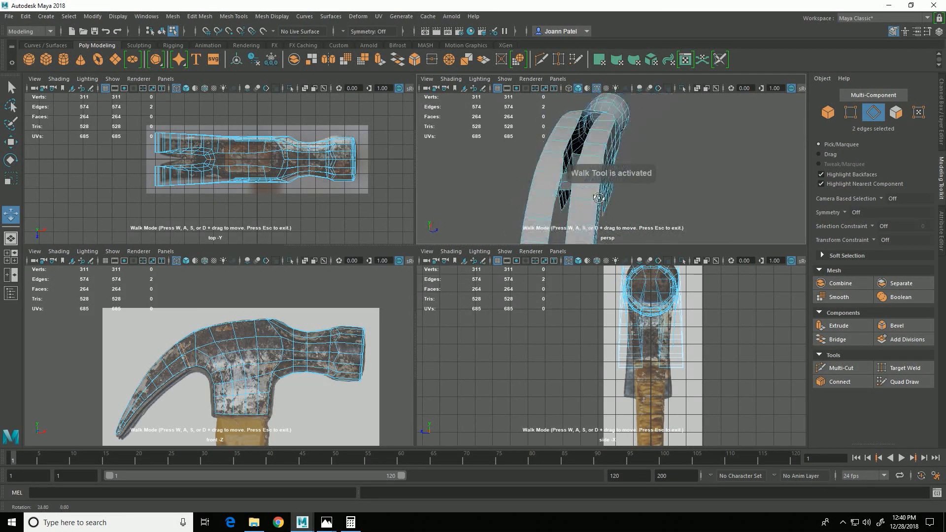
{"action": "right_click_drag", "start_coordinate": [581, 227], "coordinate": [604, 229], "text": "alt"}
{"action": "key", "text": "F9"}
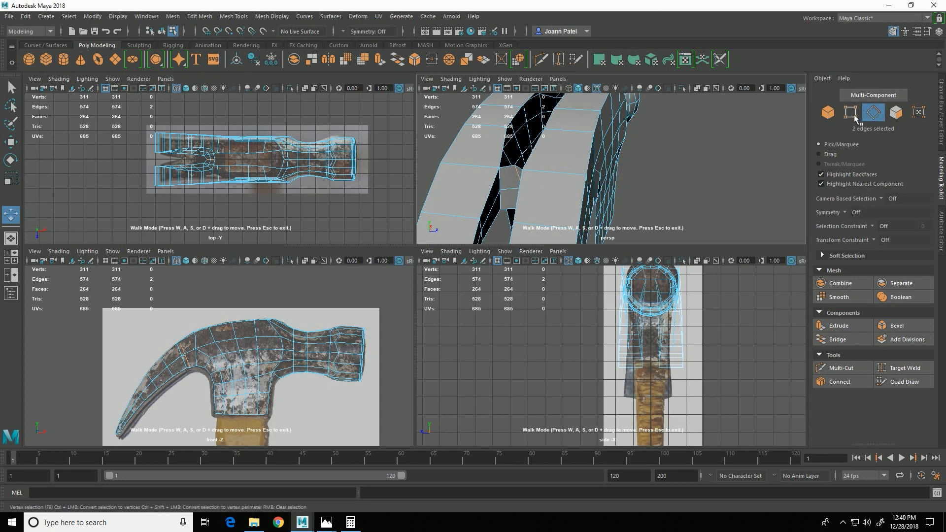
{"action": "left_click", "coordinate": [12, 89]}
{"action": "left_click", "coordinate": [10, 142]}
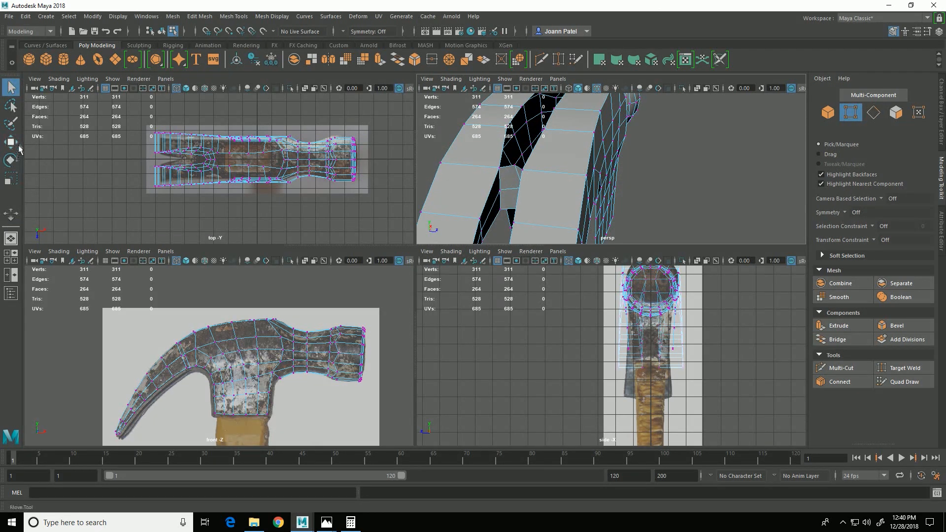
{"action": "left_click", "coordinate": [582, 178]}
{"action": "left_click", "coordinate": [499, 176]}
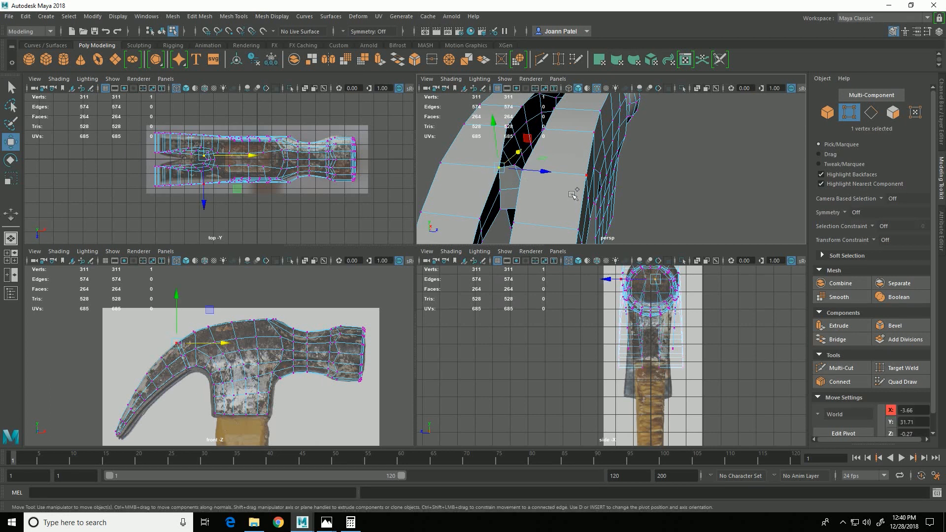
{"action": "key", "text": "q"}
{"action": "left_click", "coordinate": [523, 170], "text": "shift"}
{"action": "left_click_drag", "start_coordinate": [523, 171], "coordinate": [653, 200], "text": "alt"}
{"action": "key", "text": "r"}
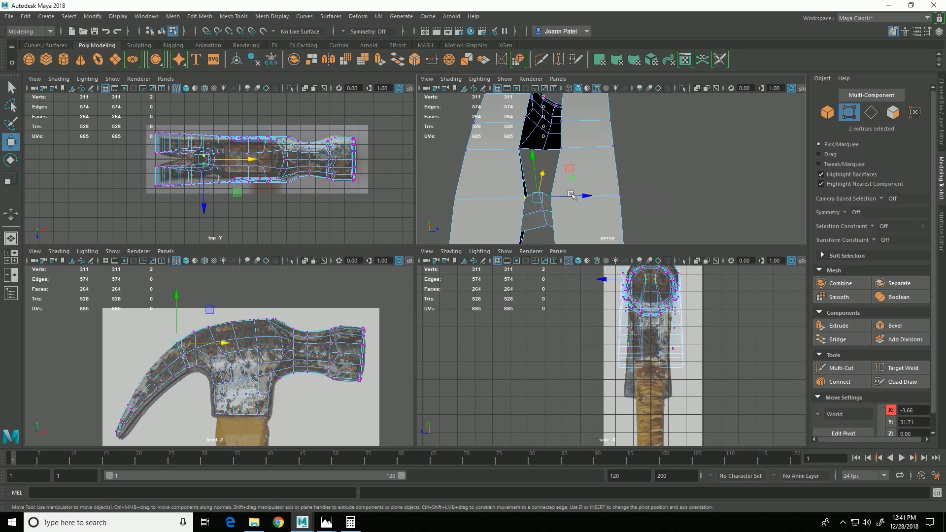
{"action": "left_click_drag", "start_coordinate": [593, 206], "coordinate": [510, 211]}
Move the centre vertex of the bridge's upper edge to about X -3.54, Y 31.78
{"action": "middle_click_drag", "start_coordinate": [509, 211], "coordinate": [645, 196], "text": "alt"}
{"action": "left_click_drag", "start_coordinate": [597, 201], "coordinate": [667, 134], "text": "alt"}
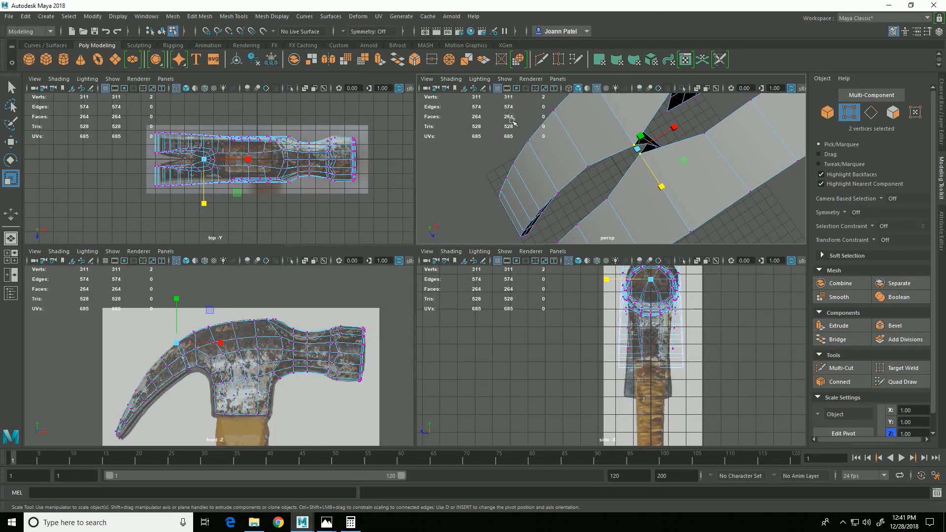
{"action": "left_click", "coordinate": [488, 171]}
{"action": "left_click", "coordinate": [653, 151]}
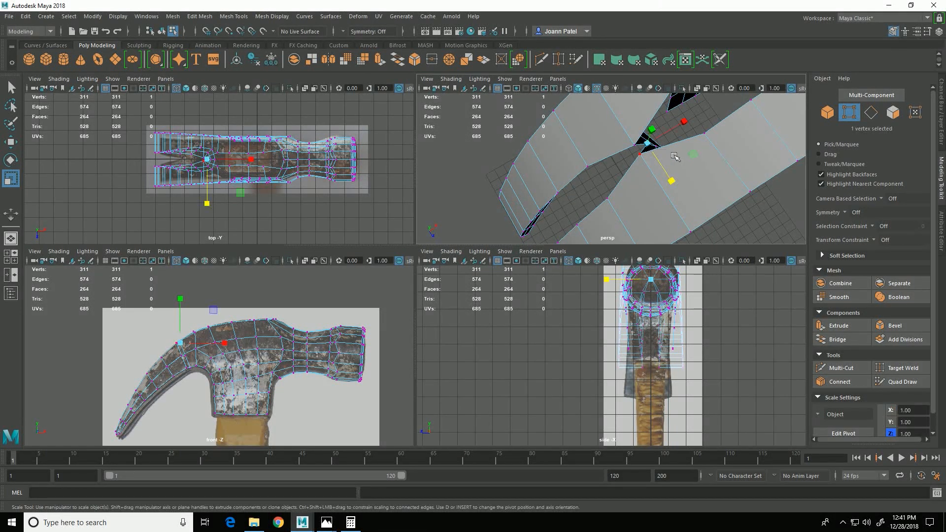
{"action": "key", "text": "w"}
{"action": "left_click_drag", "start_coordinate": [690, 128], "coordinate": [635, 126]}
{"action": "left_click", "coordinate": [636, 127]}
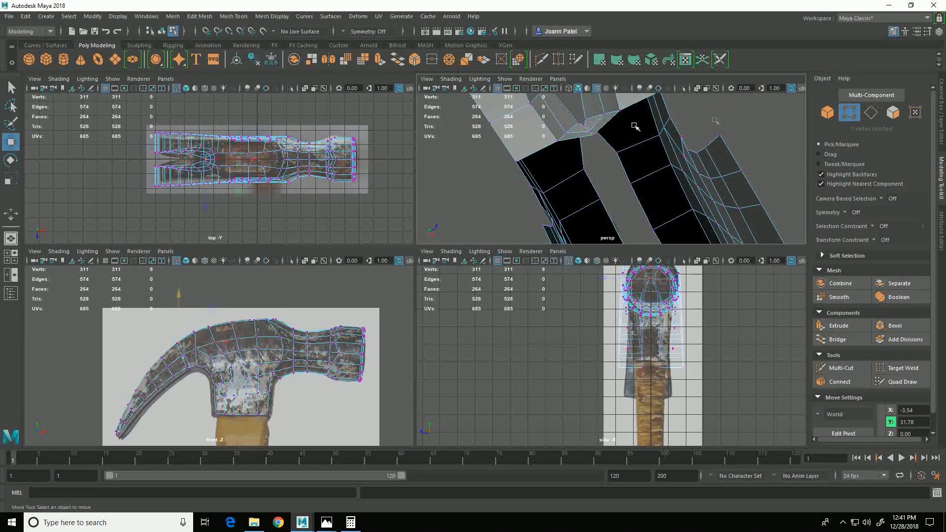
Move the centre vertex in the bridge's middle row along X to about -2.91
{"action": "left_click", "coordinate": [595, 136]}
{"action": "left_click_drag", "start_coordinate": [615, 182], "coordinate": [629, 193]}
{"action": "left_click_drag", "start_coordinate": [595, 137], "coordinate": [588, 126]}
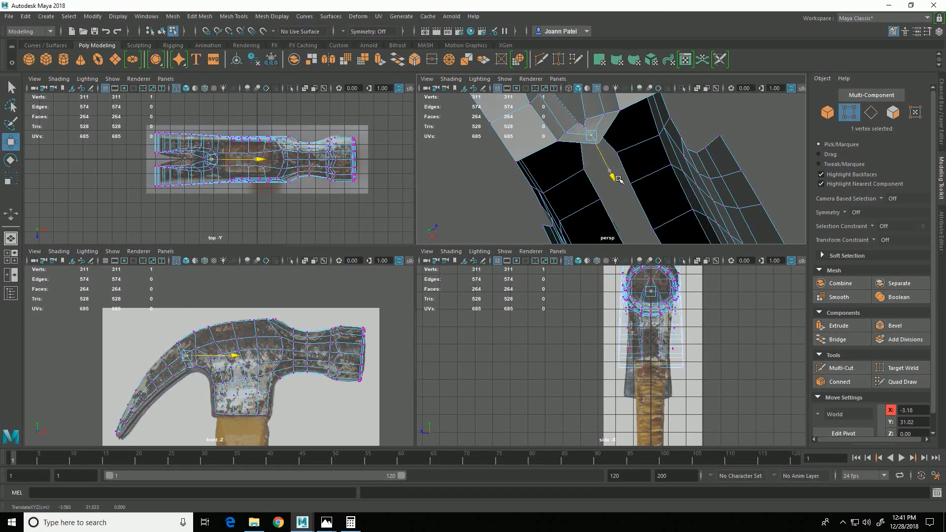
{"action": "left_click_drag", "start_coordinate": [614, 178], "coordinate": [591, 256], "text": "alt"}
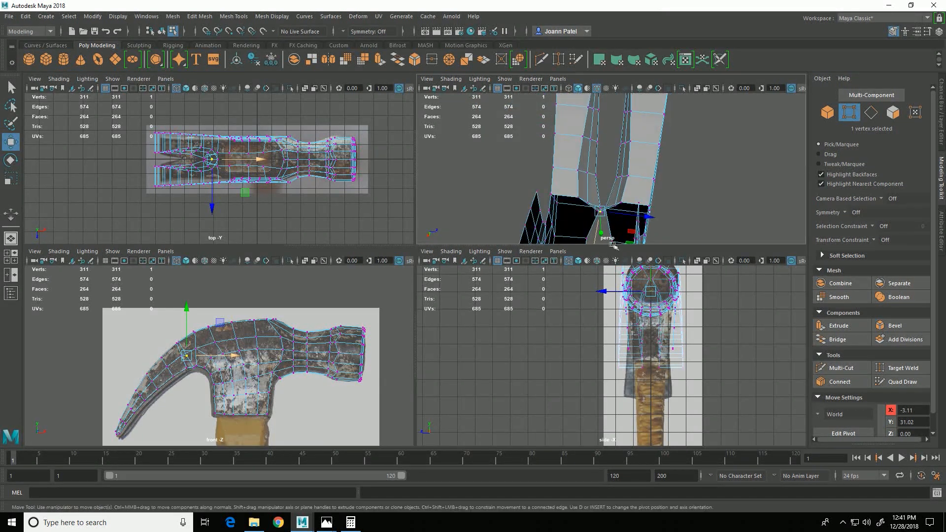
{"action": "middle_click_drag", "start_coordinate": [600, 261], "coordinate": [598, 196], "text": "alt"}
{"action": "key", "text": "ctrl+z"}
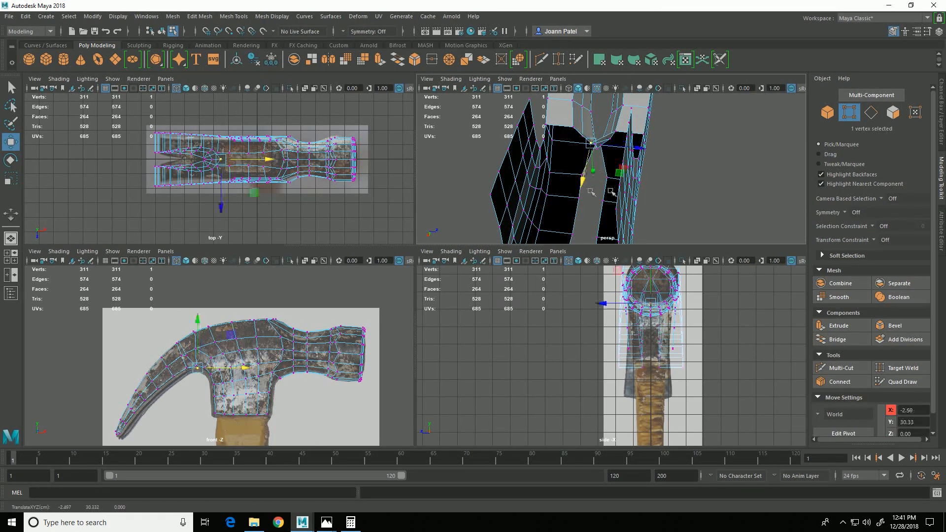
{"action": "left_click_drag", "start_coordinate": [612, 192], "coordinate": [628, 187], "text": "alt"}
{"action": "middle_click_drag", "start_coordinate": [603, 141], "coordinate": [593, 192]}
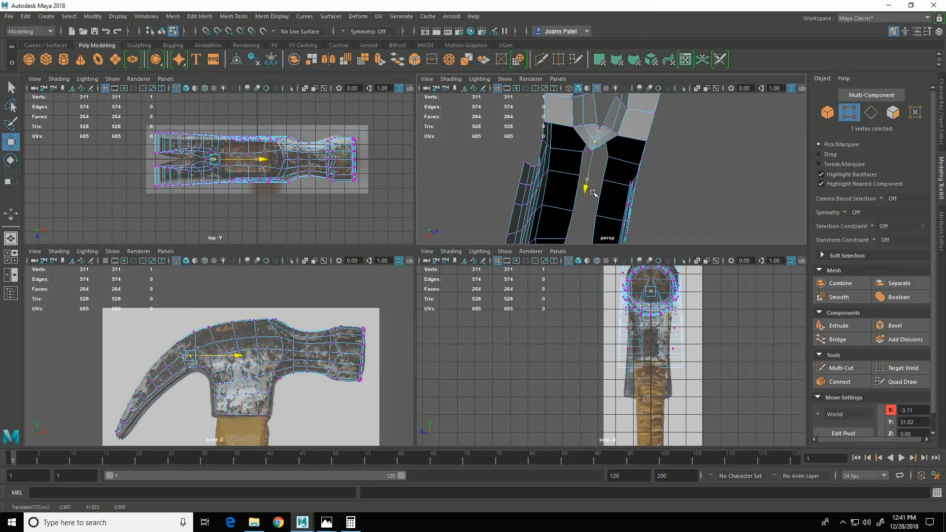
Move the centre vertex of the bridge's lower edge along X to about -2.62
{"action": "left_click", "coordinate": [575, 131]}
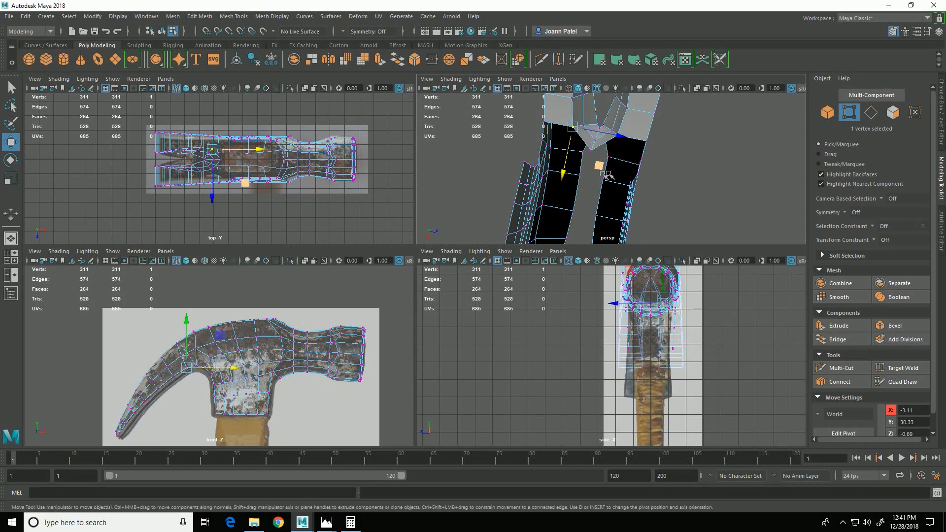
{"action": "left_click", "coordinate": [596, 155]}
{"action": "left_click_drag", "start_coordinate": [583, 199], "coordinate": [586, 194]}
{"action": "right_click_drag", "start_coordinate": [708, 205], "coordinate": [650, 196], "text": "alt"}
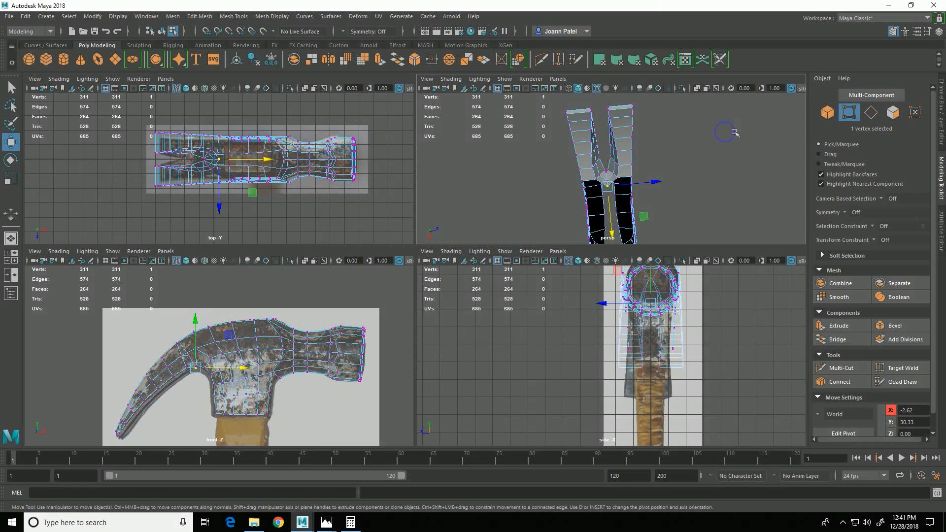
Examine the open gap between the two halves along the top of the hammer head from several angles
{"action": "right_click_drag", "start_coordinate": [735, 132], "coordinate": [552, 113], "text": "alt"}
{"action": "left_click_drag", "start_coordinate": [552, 113], "coordinate": [530, 190], "text": "alt"}
{"action": "right_click_drag", "start_coordinate": [530, 190], "coordinate": [676, 228], "text": "alt"}
{"action": "mouse_move", "coordinate": [675, 228]}
{"action": "left_mouse_down", "text": "alt"}
{"action": "mouse_move", "coordinate": [555, 158]}
{"action": "mouse_move", "coordinate": [671, 237]}
{"action": "left_mouse_up", "text": "alt"}
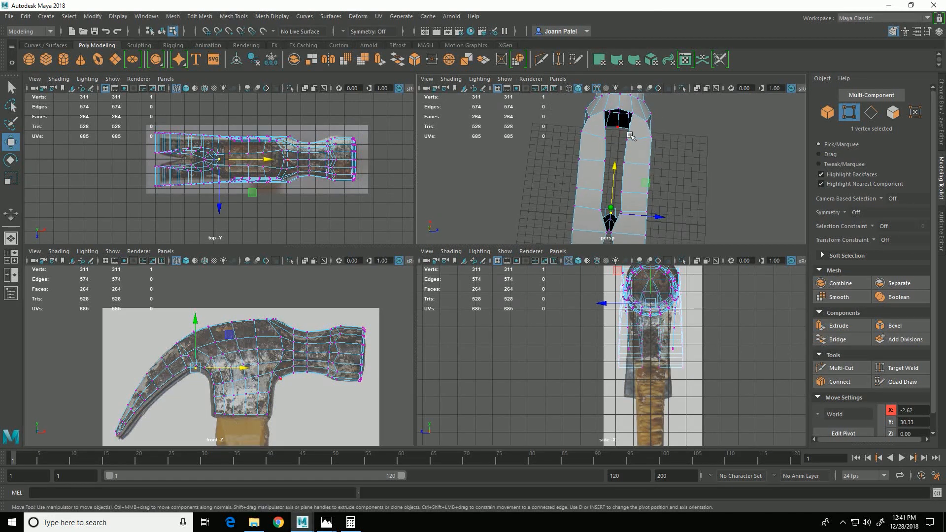
{"action": "left_click_drag", "start_coordinate": [636, 149], "coordinate": [553, 228], "text": "alt"}
{"action": "scroll", "coordinate": [689, 192], "scroll_direction": "up", "scroll_amount": 8}
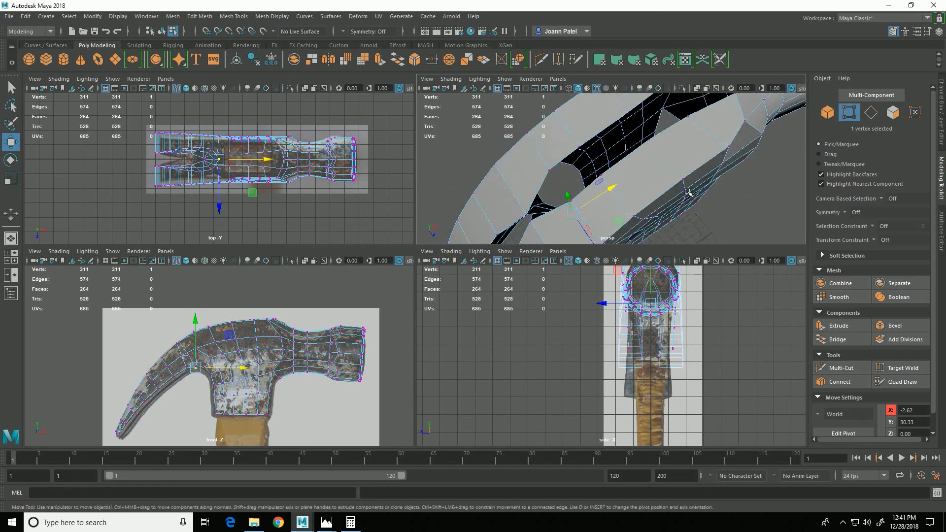
{"action": "left_click_drag", "start_coordinate": [745, 174], "coordinate": [692, 167], "text": "alt"}
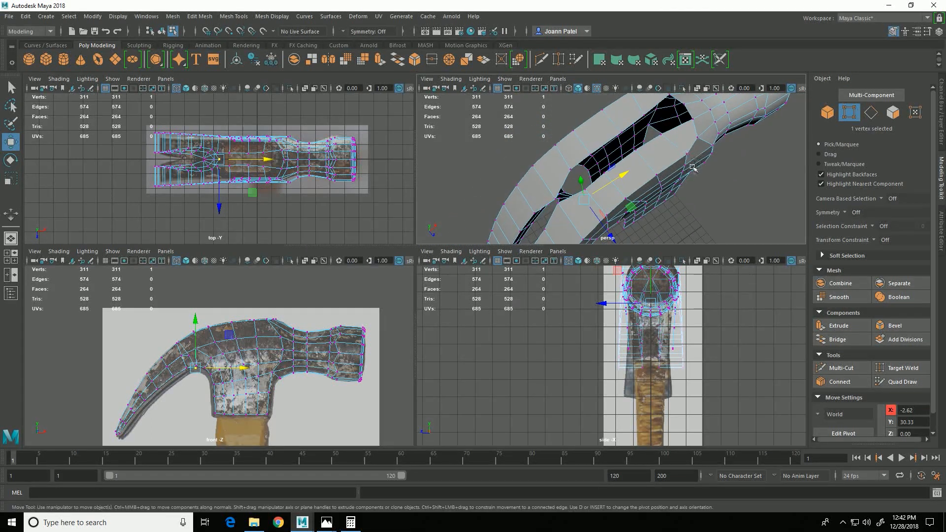
Try to bridge a single pair of edges in the top gap between the mirrored halves with 4 divisions
{"action": "right_click_drag", "start_coordinate": [692, 114], "coordinate": [703, 85]}
{"action": "left_click", "coordinate": [695, 119]}
{"action": "right_click_drag", "start_coordinate": [566, 206], "coordinate": [596, 207], "text": "alt"}
{"action": "left_click", "coordinate": [526, 178], "text": "shift"}
{"action": "left_click_drag", "start_coordinate": [529, 181], "coordinate": [577, 209], "text": "alt"}
{"action": "left_click", "coordinate": [852, 338]}
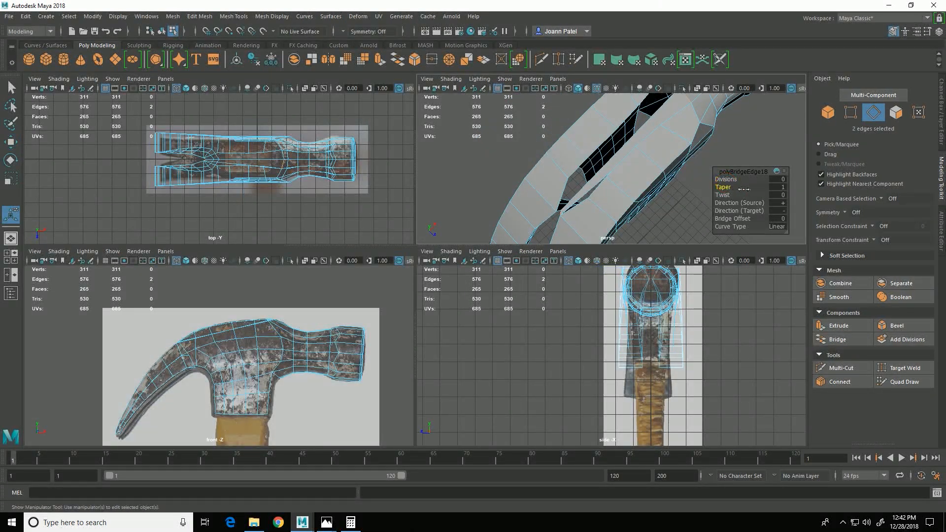
{"action": "left_click_drag", "start_coordinate": [731, 181], "coordinate": [747, 187]}
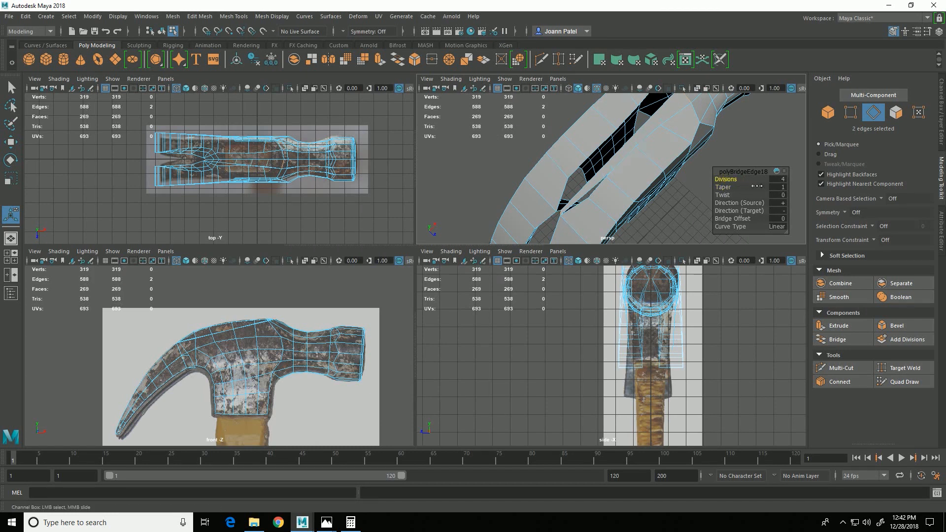
{"action": "left_click_drag", "start_coordinate": [663, 165], "coordinate": [614, 145], "text": "alt"}
{"action": "left_click_drag", "start_coordinate": [640, 212], "coordinate": [625, 198], "text": "alt"}
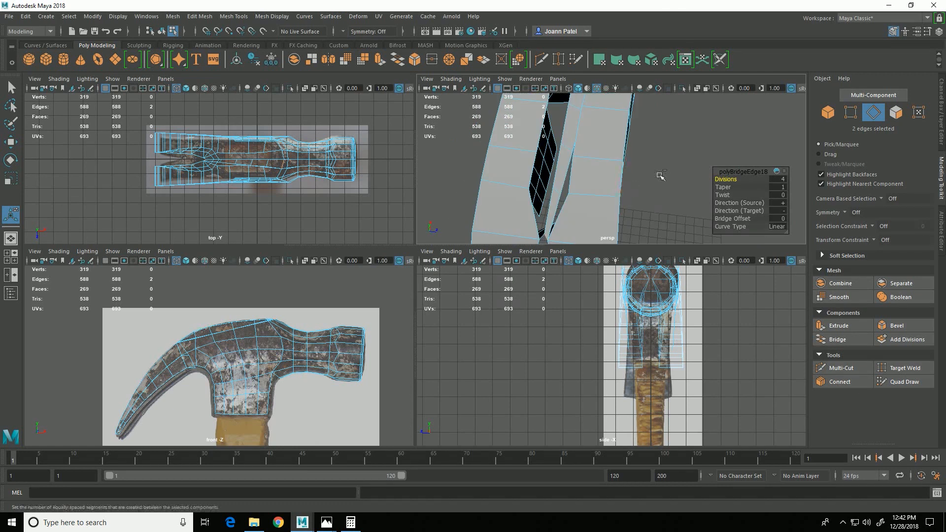
{"action": "key", "text": "ctrl+z"}
Bridge the five facing edge pairs along the open gap on top of the hammer head, with 0 divisions
{"action": "scroll", "coordinate": [660, 163], "scroll_direction": "down", "scroll_amount": 5}
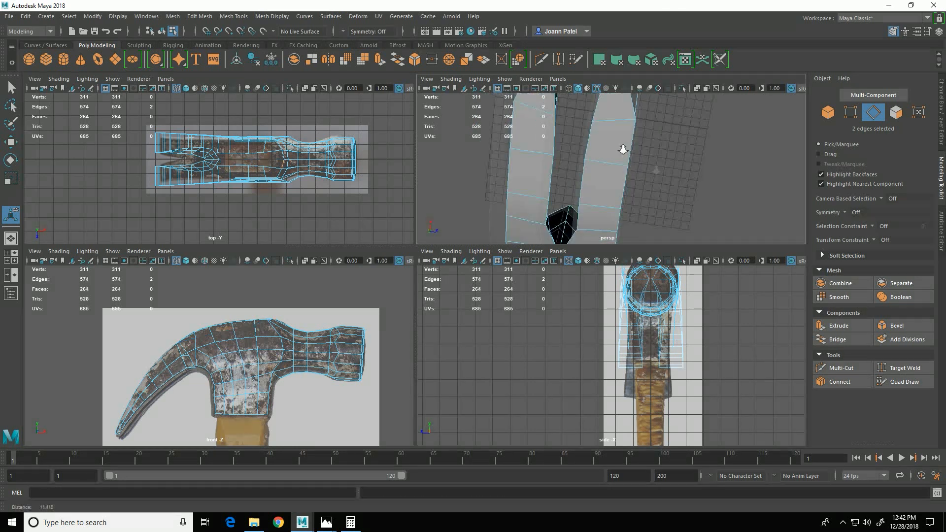
{"action": "left_click_drag", "start_coordinate": [658, 150], "coordinate": [692, 170], "text": "alt"}
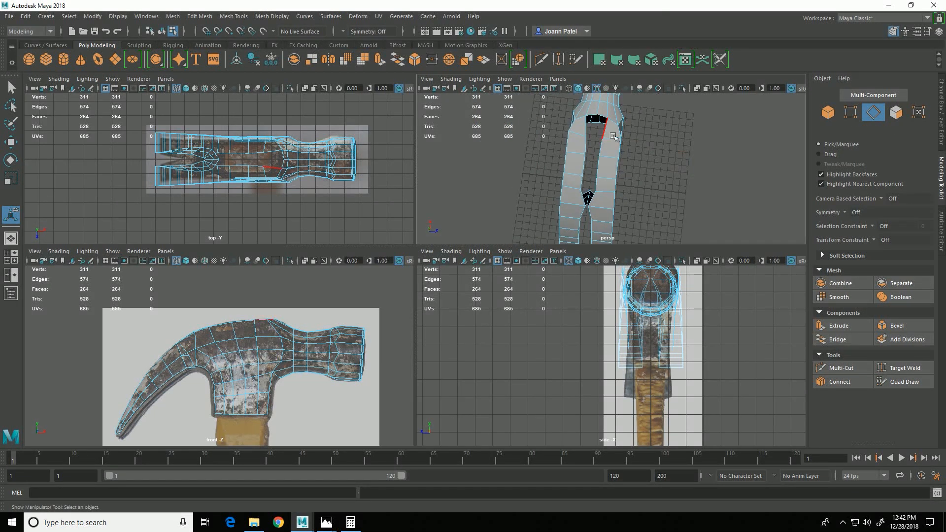
{"action": "left_click_drag", "start_coordinate": [617, 142], "coordinate": [603, 118], "text": "alt"}
{"action": "left_click", "coordinate": [595, 126], "text": "shift"}
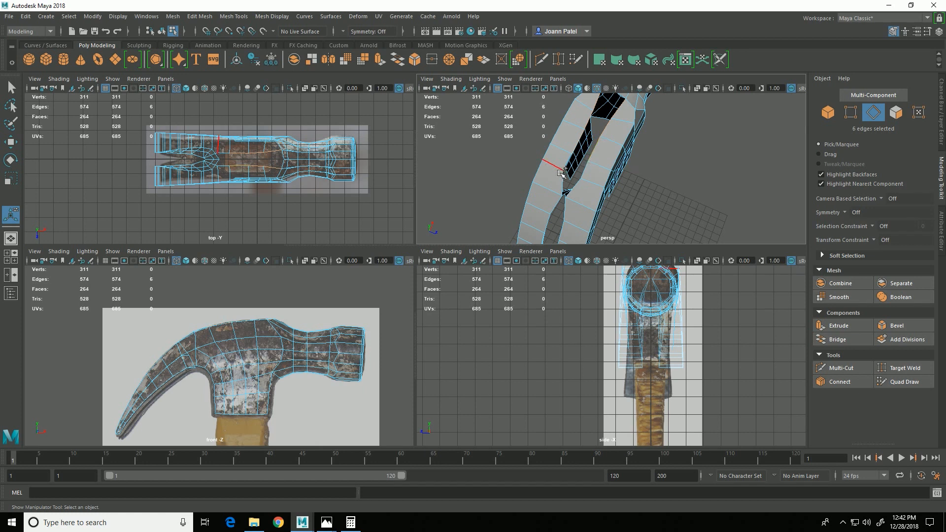
{"action": "left_click", "coordinate": [584, 198], "text": "shift"}
{"action": "left_click", "coordinate": [838, 339]}
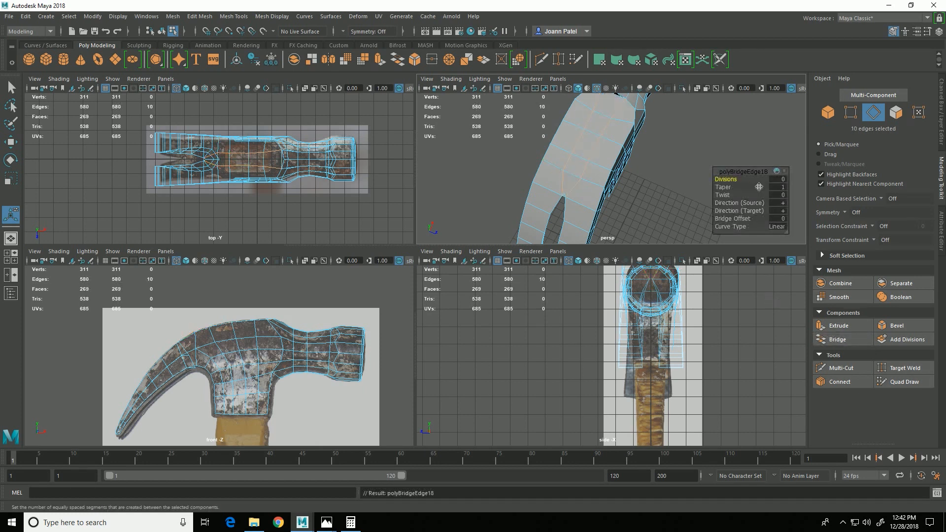
Set the bridge across the top gap of the hammer head to 1 division
{"action": "left_click_drag", "start_coordinate": [744, 185], "coordinate": [742, 186]}
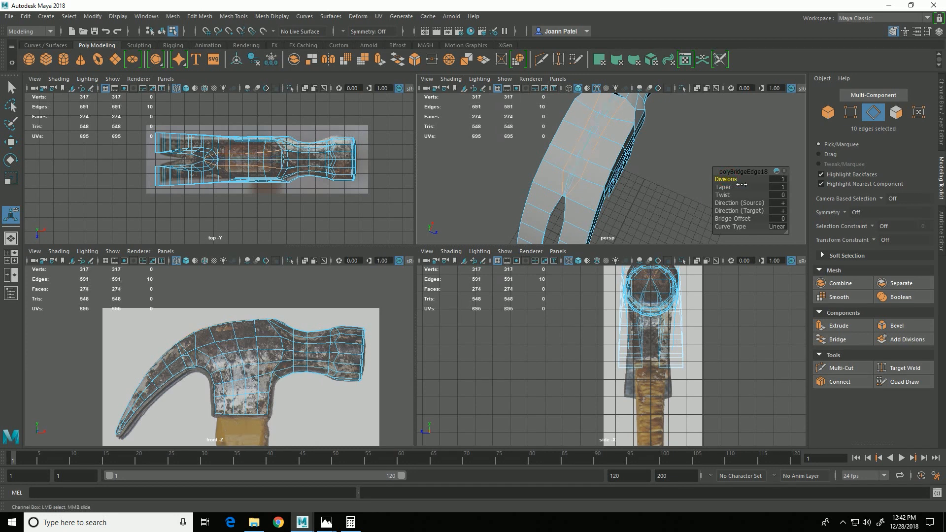
{"action": "left_click_drag", "start_coordinate": [663, 199], "coordinate": [600, 210], "text": "alt"}
{"action": "right_click_drag", "start_coordinate": [600, 210], "coordinate": [690, 231], "text": "alt"}
{"action": "left_click_drag", "start_coordinate": [636, 217], "coordinate": [594, 227], "text": "alt"}
Target-weld the loose centre vertices of the top bridge at the inner end of the claw notch
{"action": "left_click", "coordinate": [852, 113]}
{"action": "left_click", "coordinate": [921, 369]}
{"action": "left_click_drag", "start_coordinate": [599, 173], "coordinate": [686, 177], "text": "alt"}
{"action": "middle_click_drag", "start_coordinate": [692, 169], "coordinate": [648, 189], "text": "alt"}
{"action": "left_click_drag", "start_coordinate": [661, 217], "coordinate": [731, 230], "text": "alt"}
{"action": "middle_click_drag", "start_coordinate": [731, 231], "coordinate": [643, 226], "text": "alt"}
{"action": "right_click_drag", "start_coordinate": [643, 227], "coordinate": [616, 208], "text": "alt"}
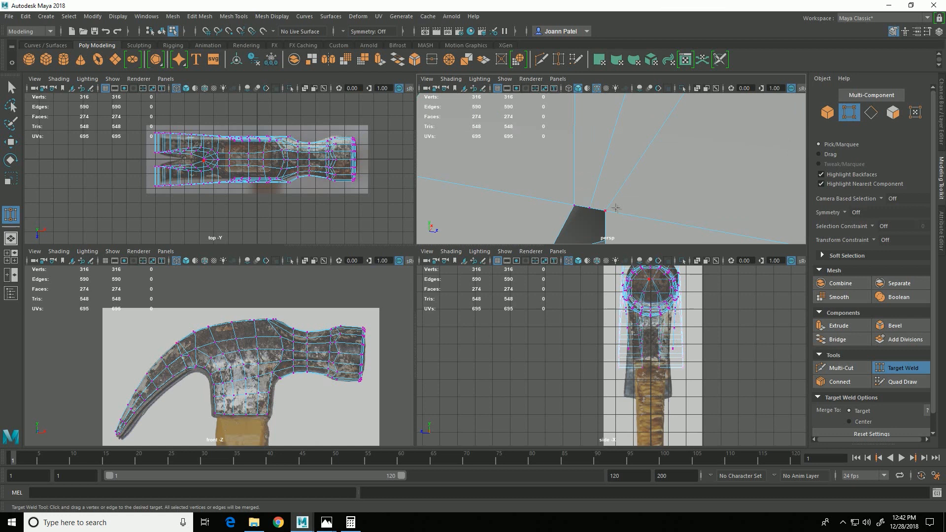
{"action": "key", "text": "4"}
{"action": "mouse_move", "coordinate": [651, 190]}
{"action": "left_mouse_down", "text": "alt"}
{"action": "mouse_move", "coordinate": [632, 183]}
{"action": "mouse_move", "coordinate": [565, 203]}
{"action": "mouse_move", "coordinate": [626, 173]}
{"action": "left_mouse_up", "text": "alt"}
{"action": "key", "text": "5"}
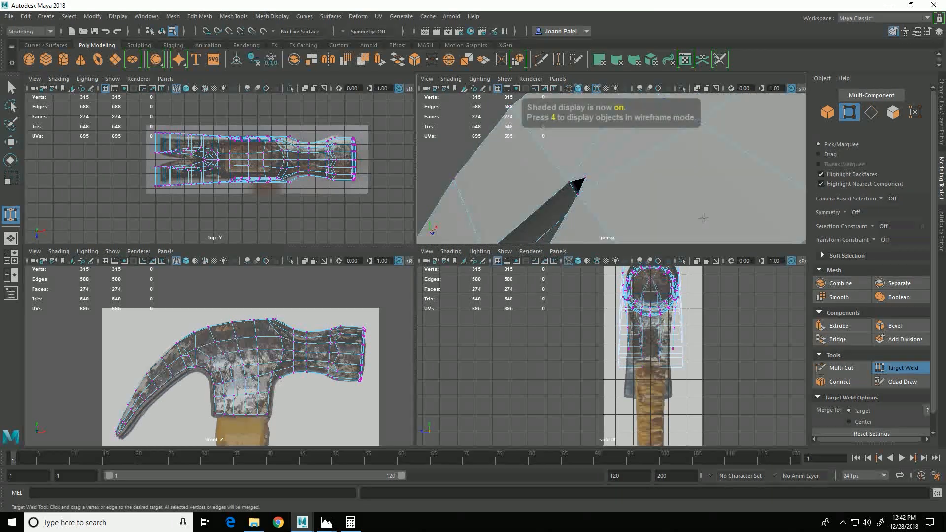
{"action": "key", "text": "space"}
{"action": "left_click_drag", "start_coordinate": [627, 285], "coordinate": [721, 271], "text": "alt"}
{"action": "left_click", "coordinate": [920, 362]}
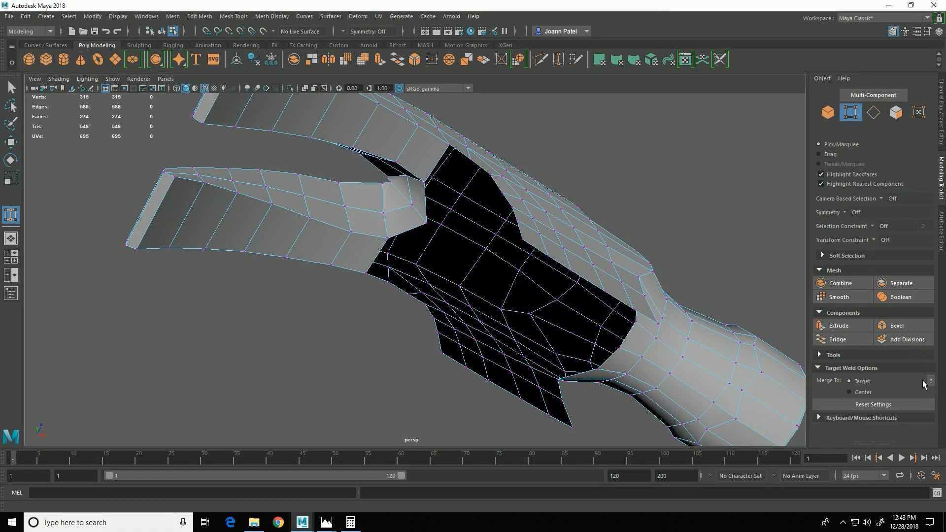
{"action": "left_click", "coordinate": [918, 356]}
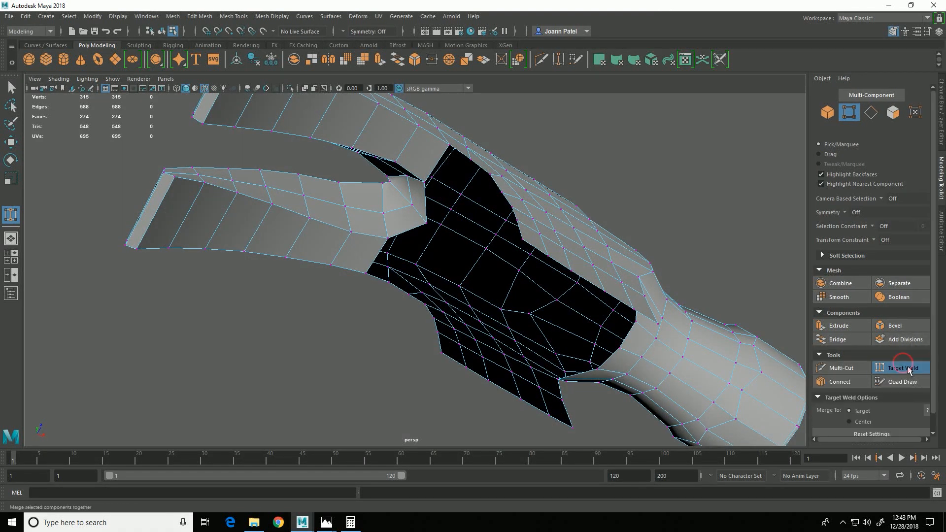
{"action": "left_click", "coordinate": [922, 366]}
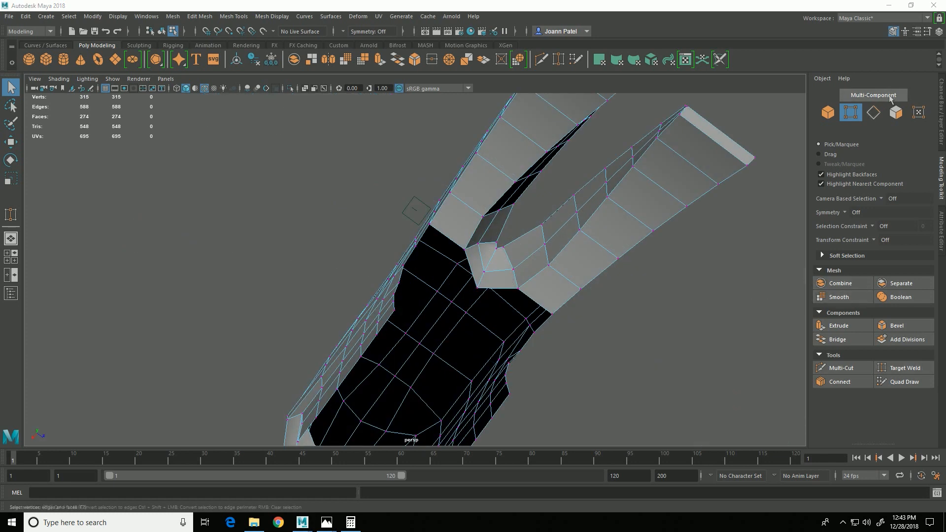
Bridge the corner edges on both sides beneath the claw notch with 0 divisions
{"action": "left_click", "coordinate": [874, 112]}
{"action": "left_click_drag", "start_coordinate": [713, 223], "coordinate": [493, 213], "text": "alt"}
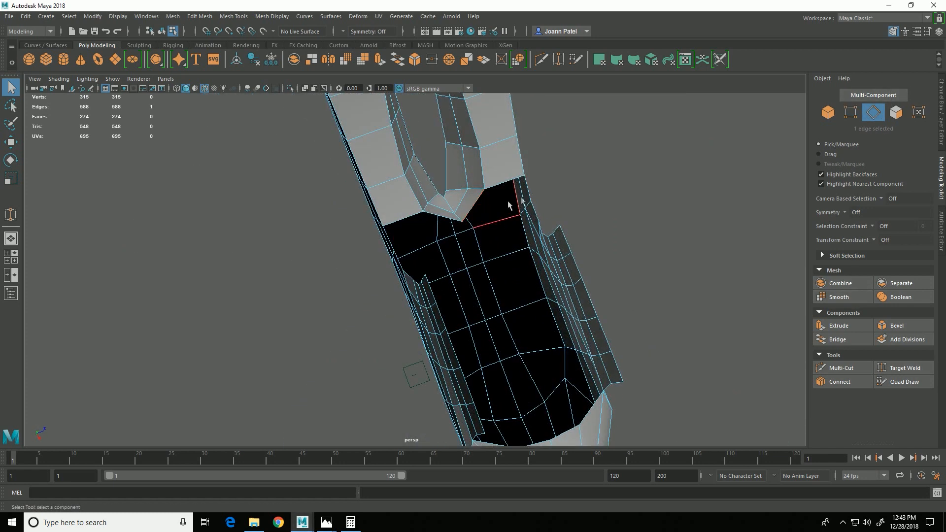
{"action": "left_click", "coordinate": [537, 194], "text": "shift"}
{"action": "left_click", "coordinate": [837, 340]}
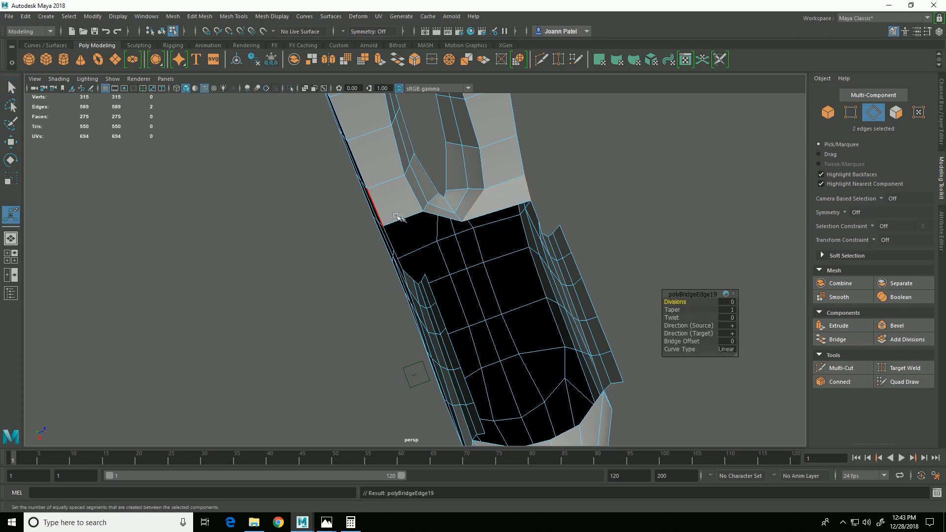
{"action": "left_click", "coordinate": [400, 246]}
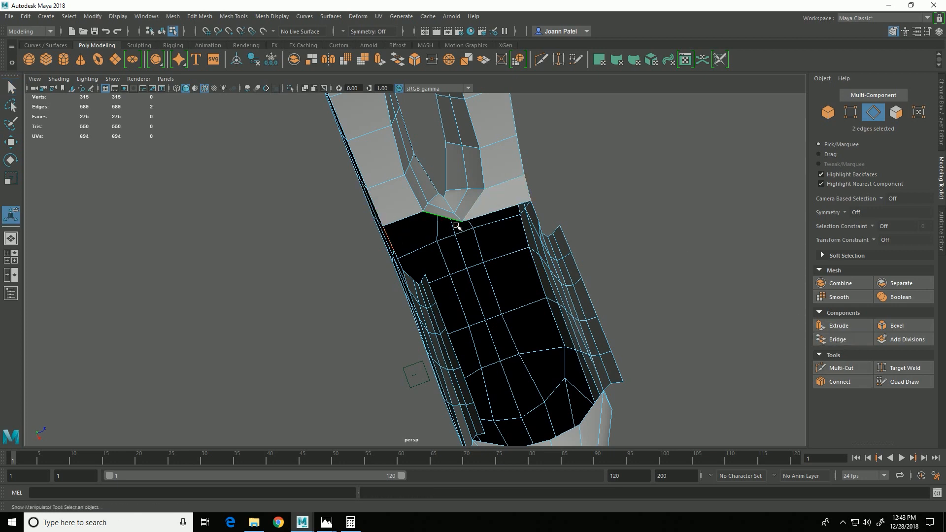
{"action": "key", "text": "g"}
Bridge the five facing edge pairs along the claw's underside curve and the front of the handle socket, with 1 division
{"action": "left_click_drag", "start_coordinate": [493, 219], "coordinate": [503, 311], "text": "alt"}
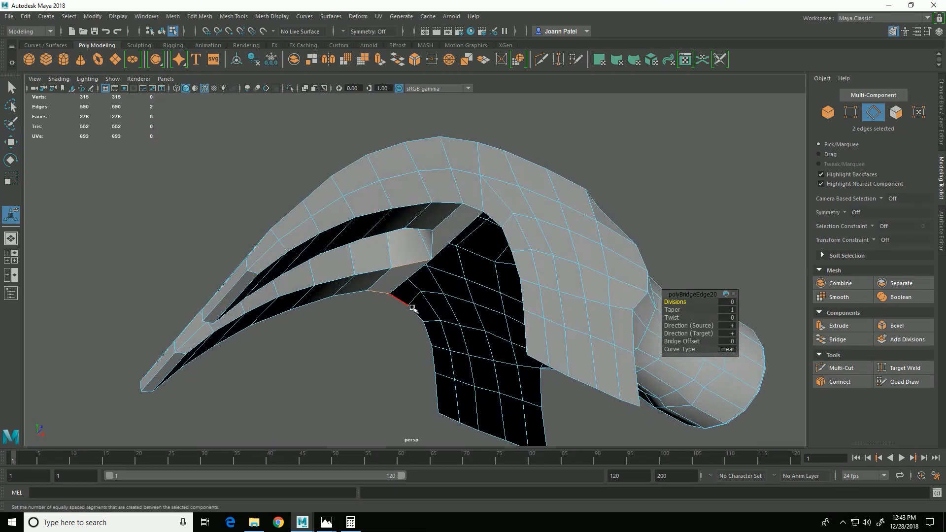
{"action": "left_click", "coordinate": [512, 199]}
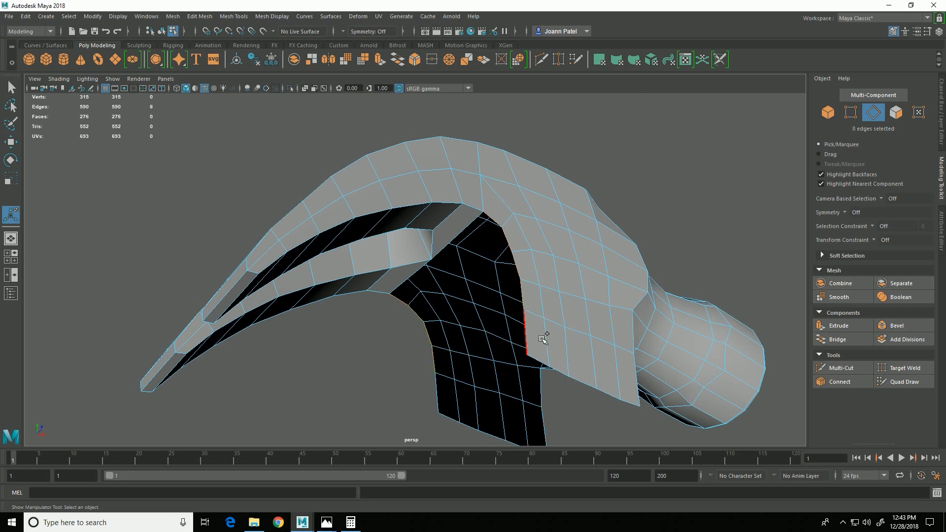
{"action": "left_click", "coordinate": [525, 339], "text": "shift"}
{"action": "left_click_drag", "start_coordinate": [539, 340], "coordinate": [421, 369], "text": "alt"}
{"action": "left_click", "coordinate": [429, 349], "text": "shift"}
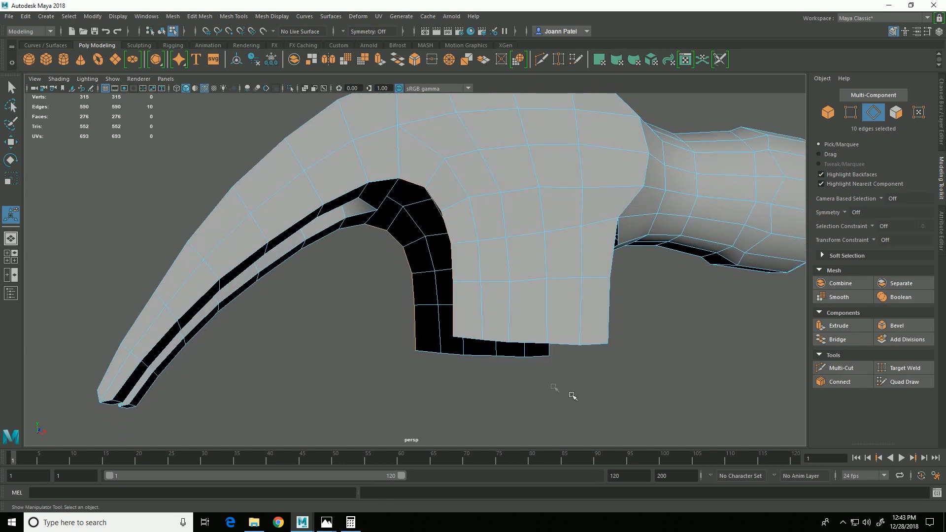
{"action": "left_click_drag", "start_coordinate": [566, 391], "coordinate": [543, 355], "text": "alt"}
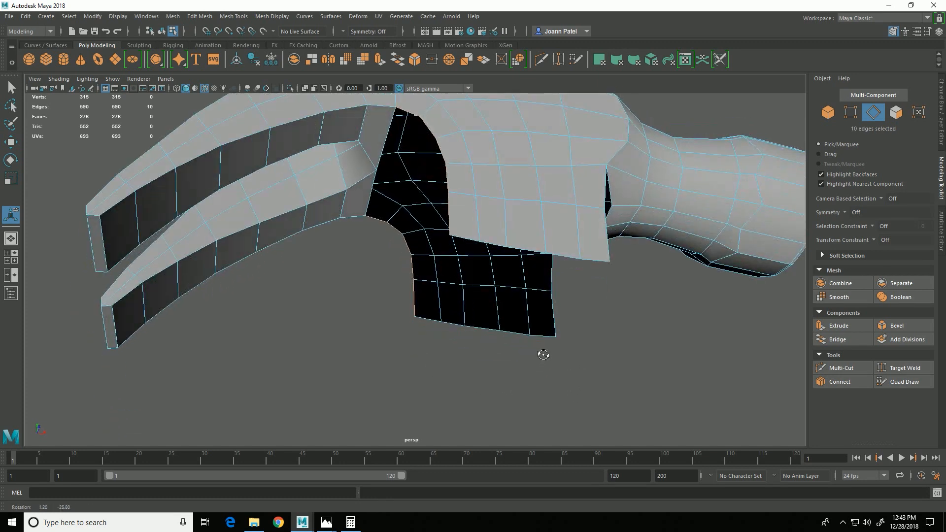
{"action": "left_click", "coordinate": [838, 339]}
{"action": "left_click_drag", "start_coordinate": [686, 308], "coordinate": [691, 307]}
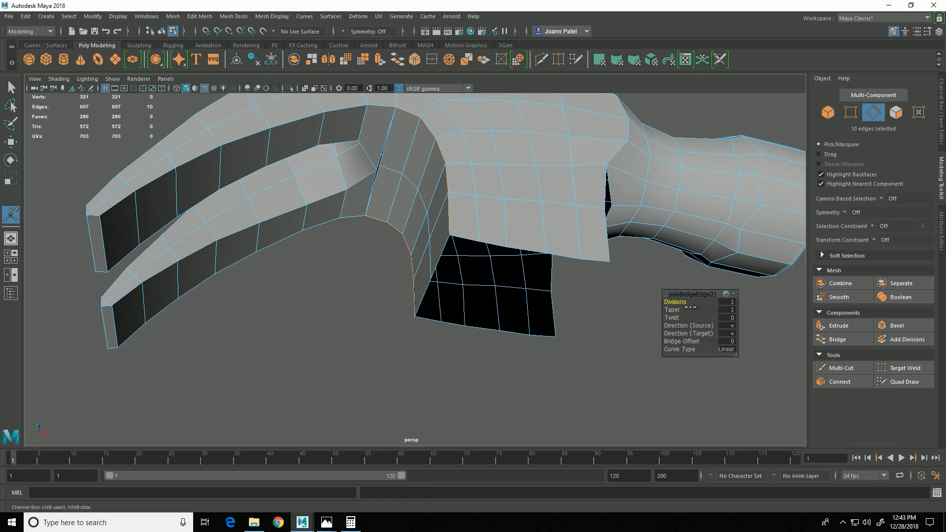
Target-weld the centre vertex of the new underside bridge to the lower tip of the claw notch
{"action": "left_click_drag", "start_coordinate": [482, 275], "coordinate": [466, 327], "text": "alt"}
{"action": "right_click_drag", "start_coordinate": [466, 328], "coordinate": [546, 341], "text": "alt"}
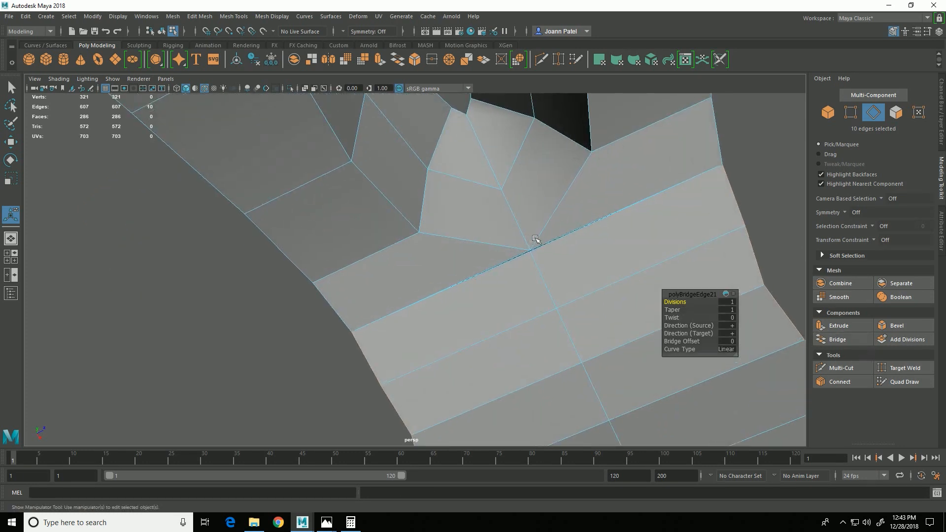
{"action": "left_click_drag", "start_coordinate": [538, 240], "coordinate": [547, 278], "text": "alt"}
{"action": "left_click", "coordinate": [850, 116]}
{"action": "left_click_drag", "start_coordinate": [653, 306], "coordinate": [546, 288], "text": "alt"}
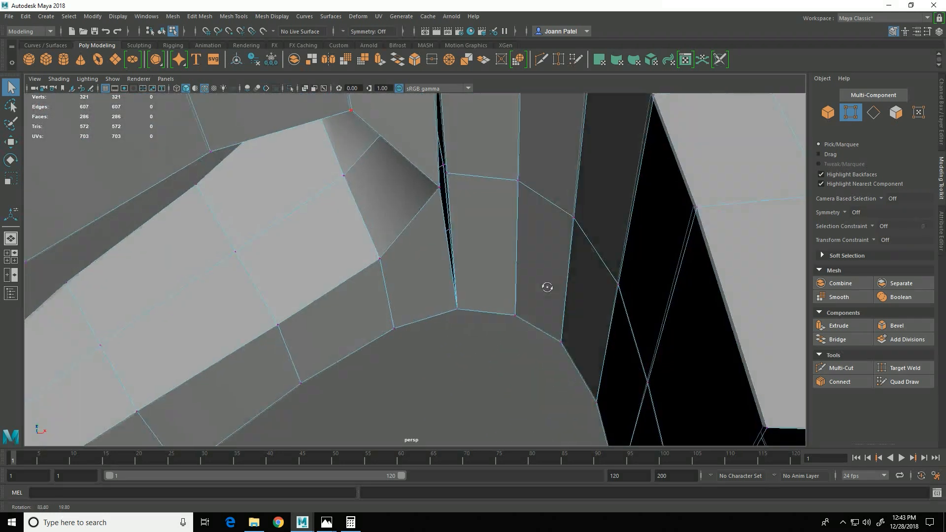
{"action": "left_click", "coordinate": [903, 368]}
{"action": "left_click_drag", "start_coordinate": [449, 195], "coordinate": [601, 342]}
{"action": "left_click", "coordinate": [906, 370]}
Move the welded centre vertex at the underside of the claw notch
{"action": "left_click_drag", "start_coordinate": [493, 266], "coordinate": [448, 272], "text": "alt"}
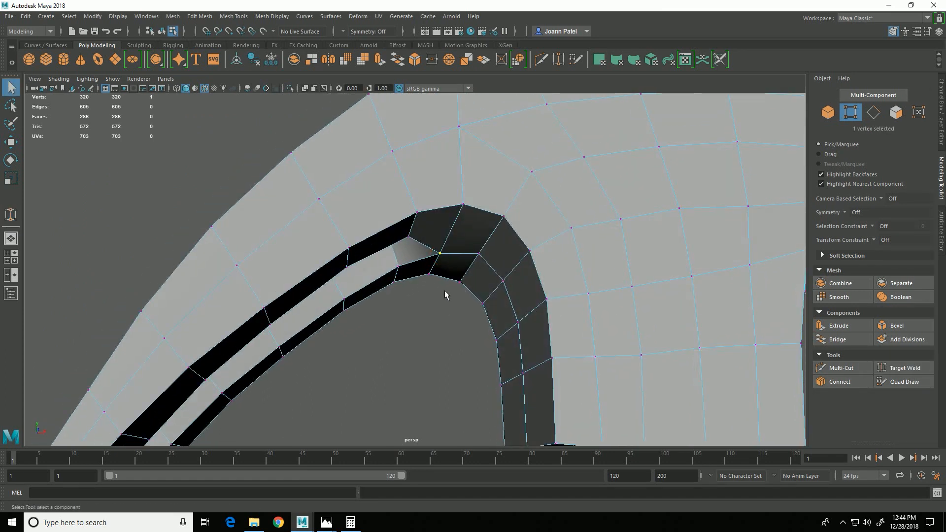
{"action": "key", "text": "w"}
{"action": "left_click_drag", "start_coordinate": [442, 213], "coordinate": [488, 310]}
Scale the outer vertex pairs at the claw's base along Z, on the underside and on top at the notch
{"action": "left_click", "coordinate": [384, 297]}
{"action": "left_click", "coordinate": [529, 309], "text": "shift"}
{"action": "key", "text": "r"}
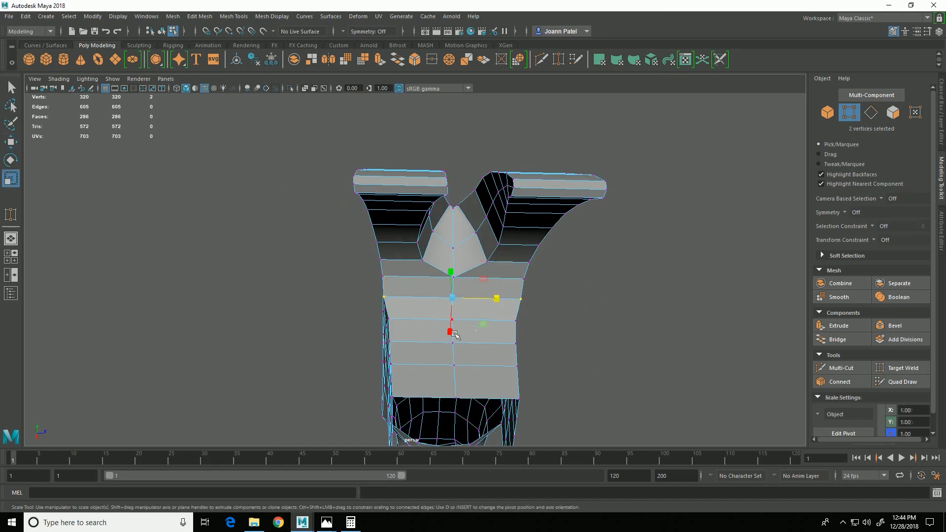
{"action": "left_click_drag", "start_coordinate": [512, 306], "coordinate": [627, 361]}
{"action": "right_click_drag", "start_coordinate": [501, 310], "coordinate": [529, 329], "text": "alt"}
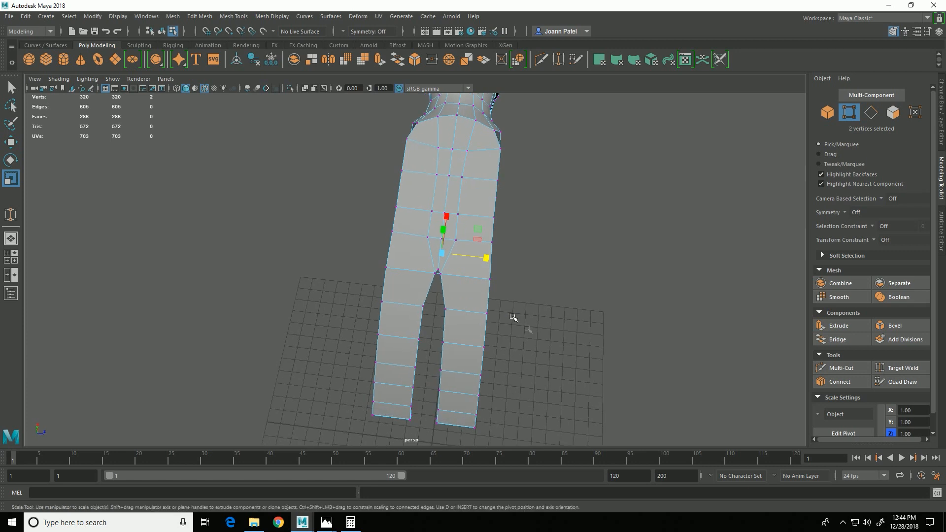
{"action": "left_click", "coordinate": [496, 286]}
{"action": "left_click", "coordinate": [393, 275], "text": "shift"}
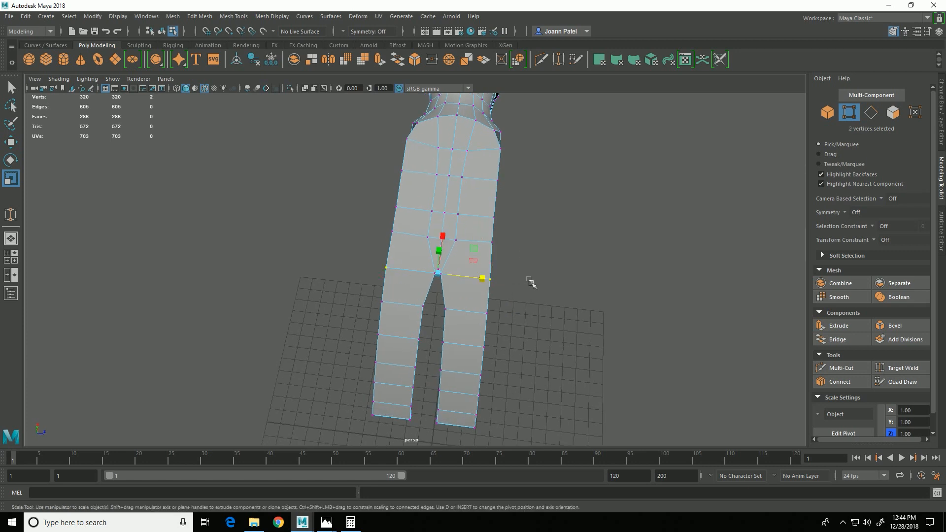
{"action": "left_click_drag", "start_coordinate": [489, 285], "coordinate": [487, 285]}
Narrow the claw slot by scaling its first two inner vertex pairs past the notch along Z to about 0.9 and 0.82
{"action": "left_click", "coordinate": [423, 316]}
{"action": "key", "text": "q"}
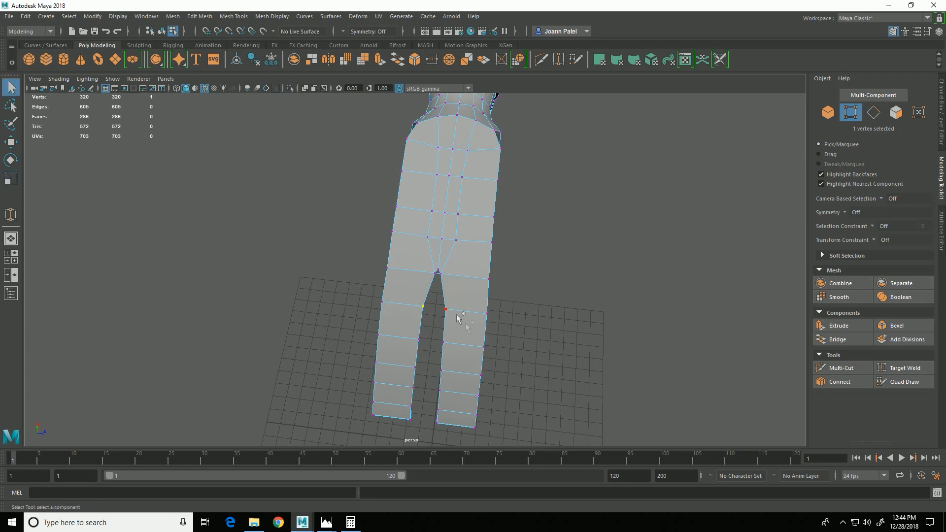
{"action": "key", "text": "r"}
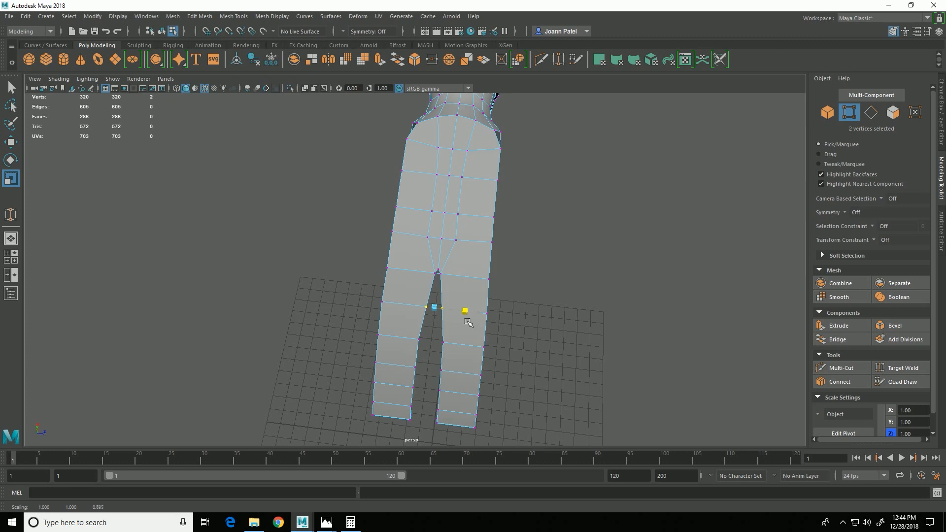
{"action": "left_click", "coordinate": [428, 343]}
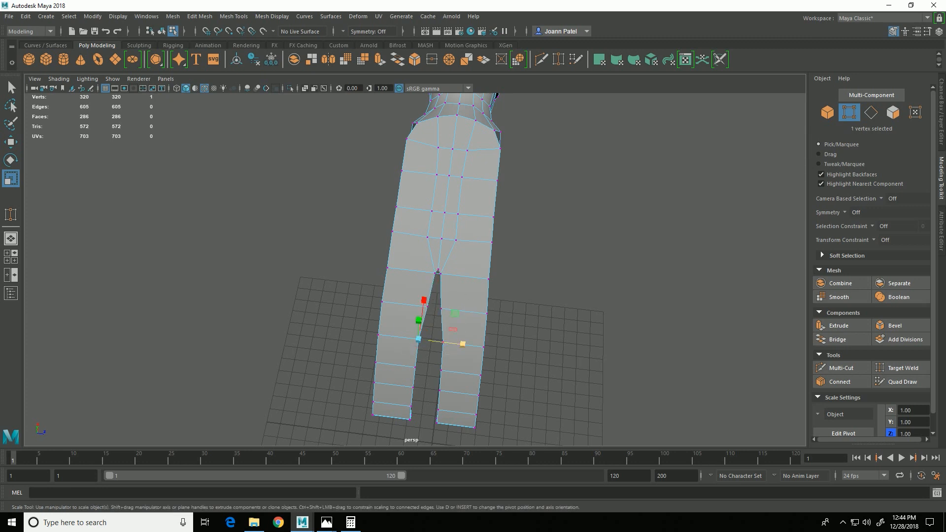
{"action": "key", "text": "q"}
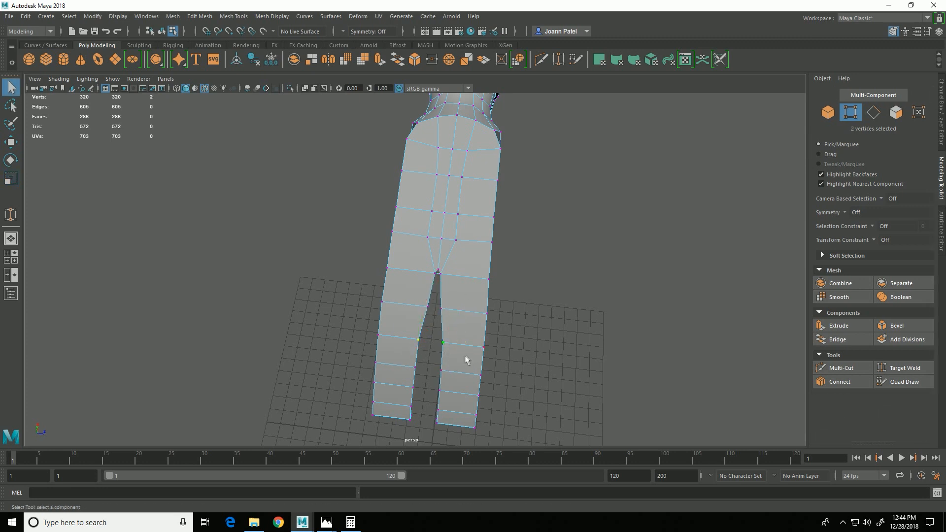
{"action": "key", "text": "r"}
{"action": "left_click_drag", "start_coordinate": [485, 349], "coordinate": [479, 351]}
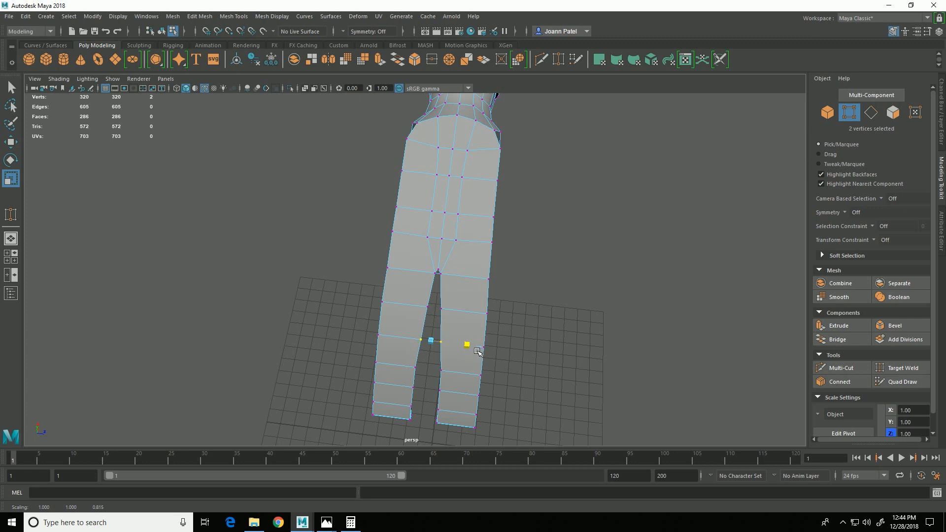
Scale the third and fourth inner vertex pairs of the claw slot along Z to even out its edges
{"action": "left_click", "coordinate": [447, 380]}
{"action": "left_click", "coordinate": [423, 379], "text": "shift"}
{"action": "left_click_drag", "start_coordinate": [480, 378], "coordinate": [475, 378]}
{"action": "left_click_drag", "start_coordinate": [471, 425], "coordinate": [469, 362], "text": "alt"}
{"action": "right_click_drag", "start_coordinate": [468, 367], "coordinate": [535, 389], "text": "alt"}
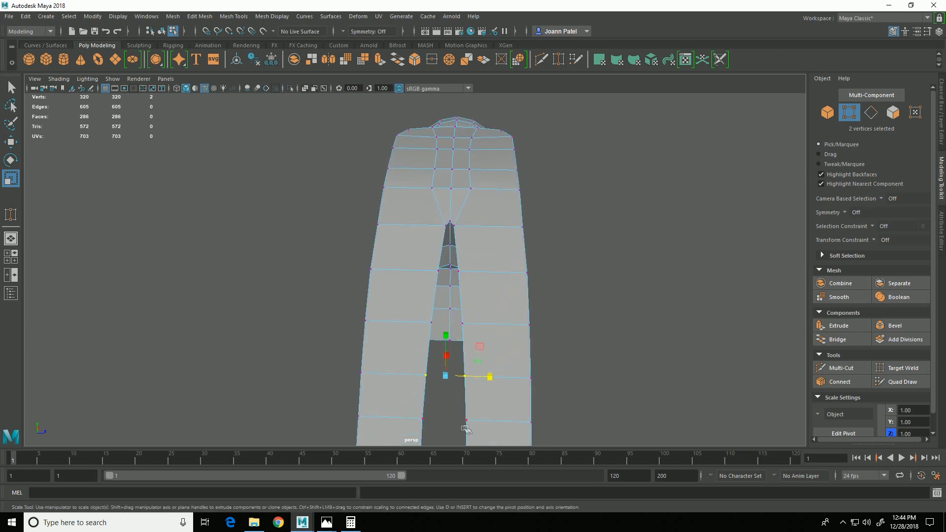
{"action": "left_click", "coordinate": [436, 424]}
{"action": "left_click", "coordinate": [466, 421]}
{"action": "left_click", "coordinate": [422, 419], "text": "shift"}
{"action": "left_click_drag", "start_coordinate": [488, 424], "coordinate": [490, 428]}
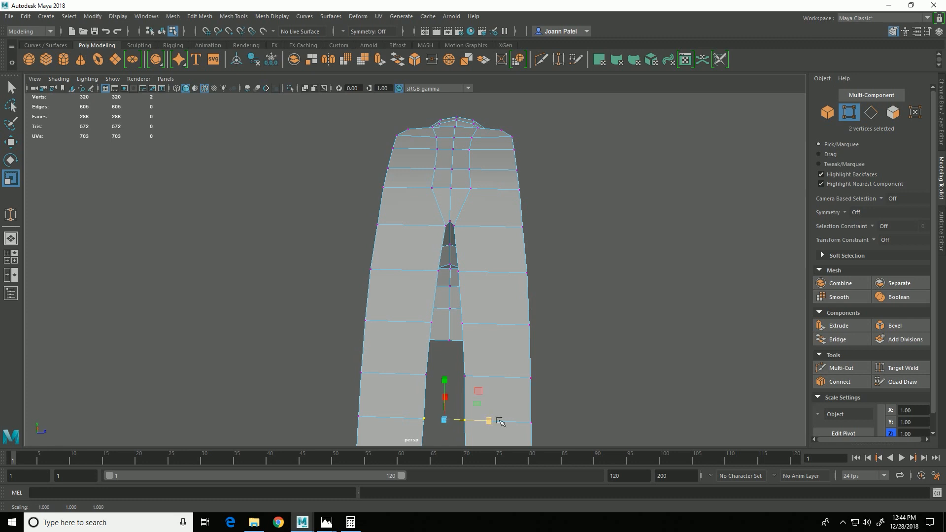
Rescale the slot's third inner vertex pair along Z, and scale the pair nearest the claw tips to about 0.85
{"action": "right_click_drag", "start_coordinate": [500, 421], "coordinate": [459, 360], "text": "alt"}
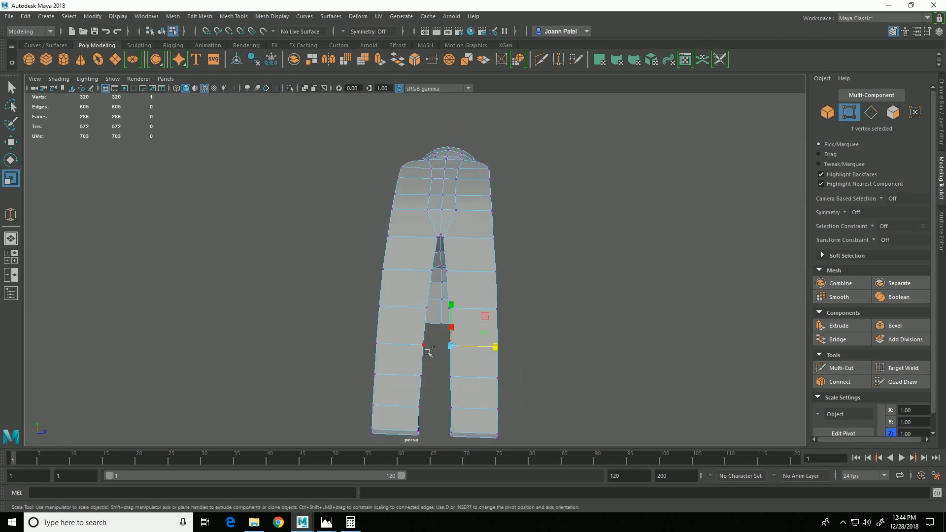
{"action": "left_click_drag", "start_coordinate": [478, 348], "coordinate": [483, 354]}
{"action": "left_click", "coordinate": [452, 409]}
{"action": "left_click_drag", "start_coordinate": [483, 415], "coordinate": [480, 414]}
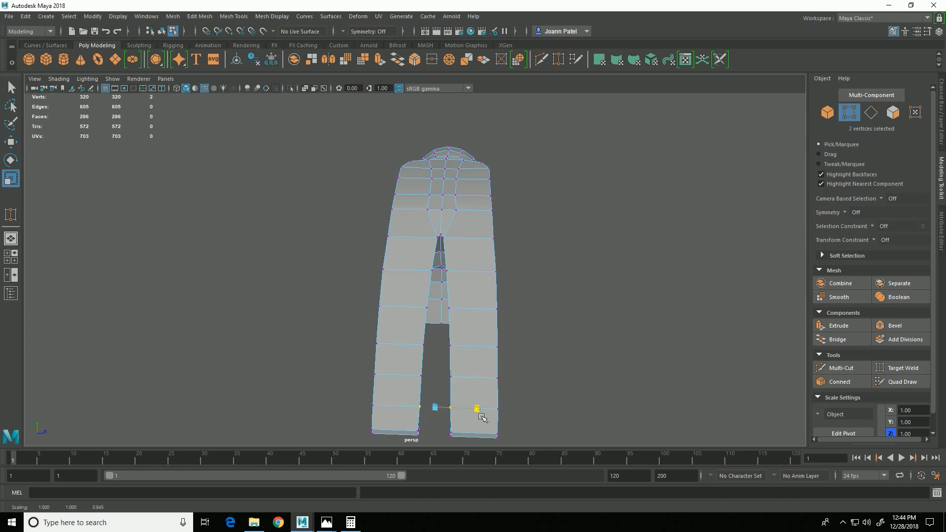
Bridge the two facing edge pairs on the handle socket's open side below the neck, with 3 divisions
{"action": "left_click_drag", "start_coordinate": [657, 232], "coordinate": [561, 328], "text": "alt"}
{"action": "right_click_drag", "start_coordinate": [470, 310], "coordinate": [583, 327], "text": "alt"}
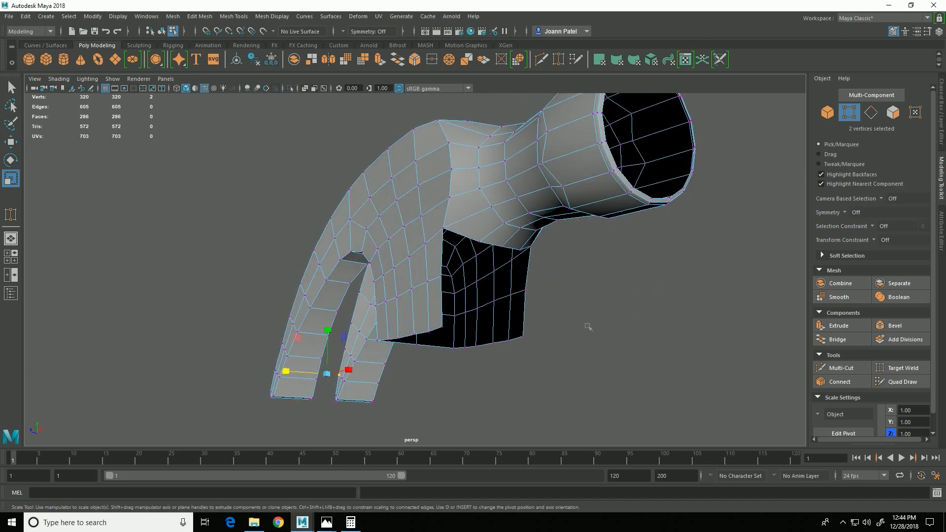
{"action": "left_click", "coordinate": [871, 113]}
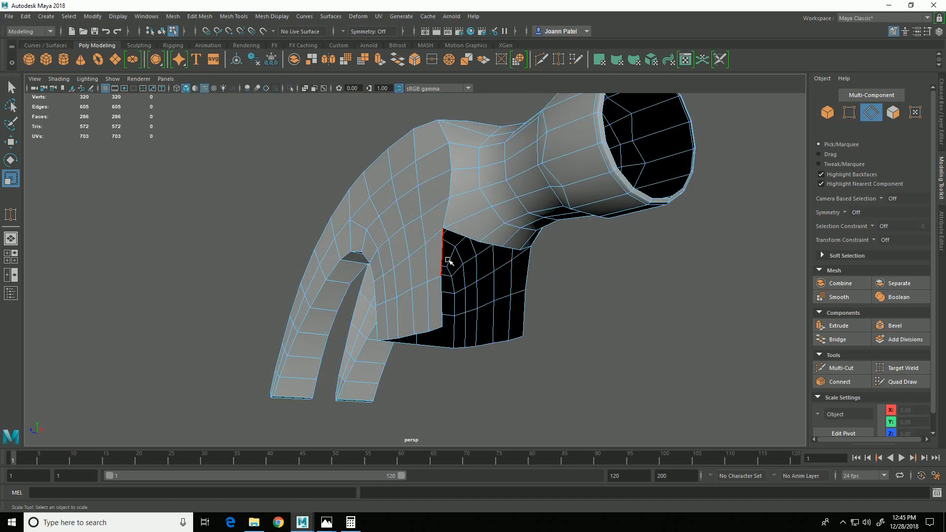
{"action": "left_click", "coordinate": [448, 260]}
{"action": "left_click", "coordinate": [528, 270], "text": "shift"}
{"action": "left_click", "coordinate": [449, 316], "text": "shift"}
{"action": "left_click", "coordinate": [535, 327], "text": "shift"}
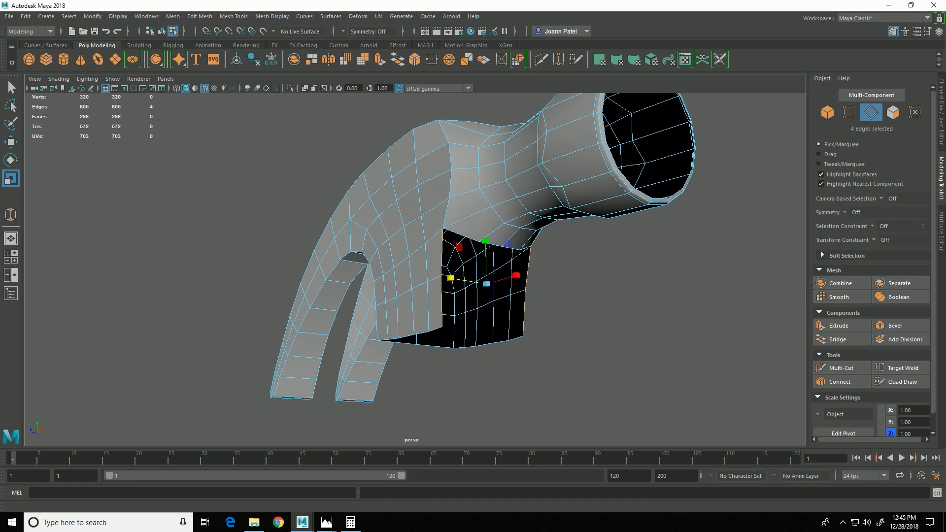
{"action": "left_click", "coordinate": [838, 339]}
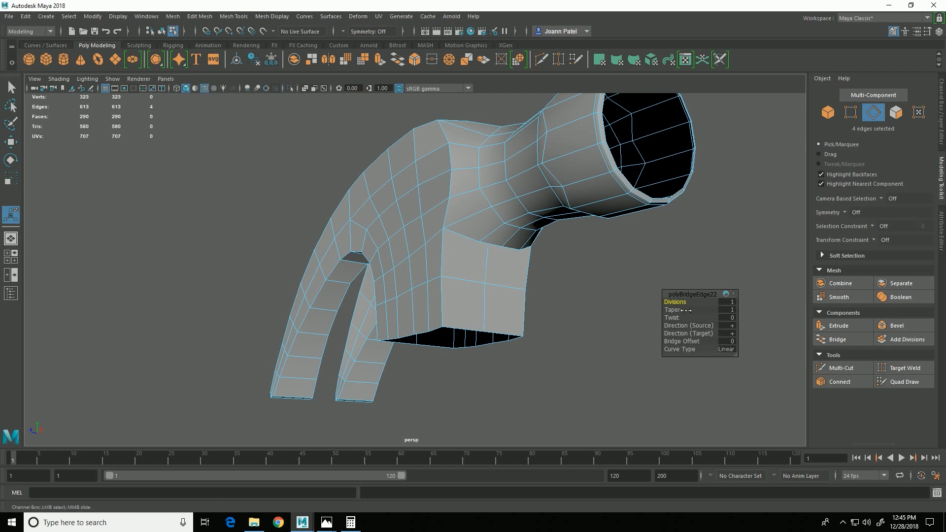
{"action": "middle_click_drag", "start_coordinate": [692, 311], "coordinate": [699, 312]}
Target-weld the three middle vertices of the new socket bridge to the matching vertices beneath the neck
{"action": "left_click_drag", "start_coordinate": [567, 327], "coordinate": [574, 286], "text": "alt"}
{"action": "mouse_move", "coordinate": [626, 371]}
{"action": "left_mouse_down", "text": "alt"}
{"action": "mouse_move", "coordinate": [625, 359]}
{"action": "mouse_move", "coordinate": [640, 376]}
{"action": "mouse_move", "coordinate": [633, 367]}
{"action": "left_mouse_up", "text": "alt"}
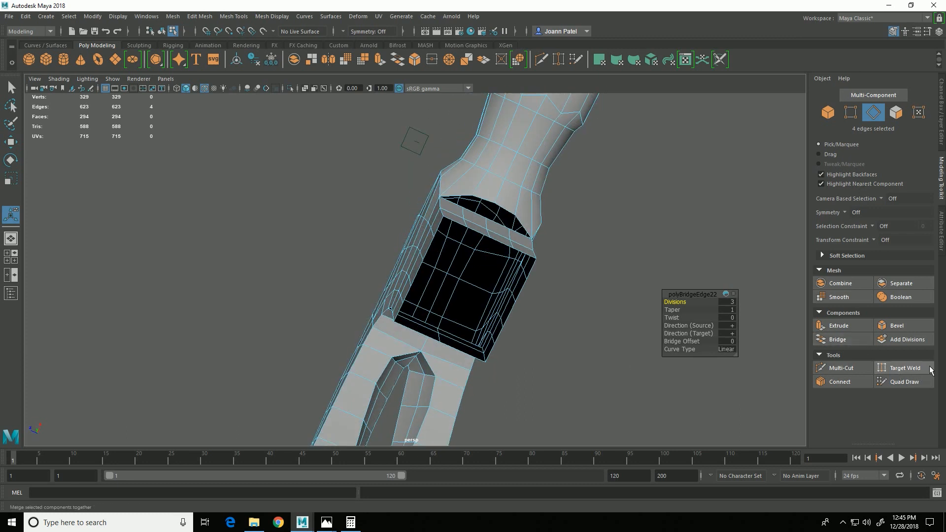
{"action": "key", "text": "F9"}
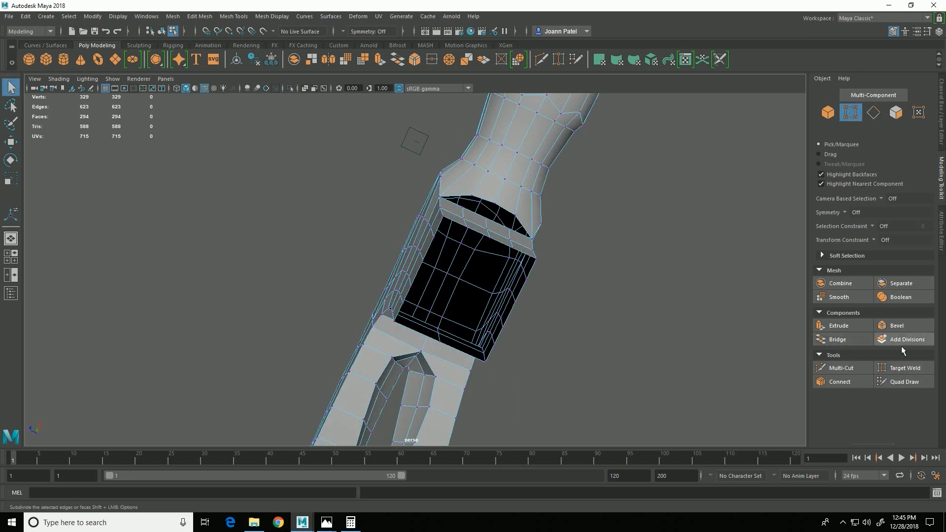
{"action": "left_click", "coordinate": [913, 371]}
{"action": "mouse_move", "coordinate": [486, 199]}
{"action": "left_mouse_down", "text": "alt"}
{"action": "mouse_move", "coordinate": [487, 226]}
{"action": "mouse_move", "coordinate": [485, 202]}
{"action": "left_mouse_up", "text": "alt"}
{"action": "left_click_drag", "start_coordinate": [523, 238], "coordinate": [666, 352]}
{"action": "middle_click_drag", "start_coordinate": [665, 352], "coordinate": [628, 248], "text": "alt"}
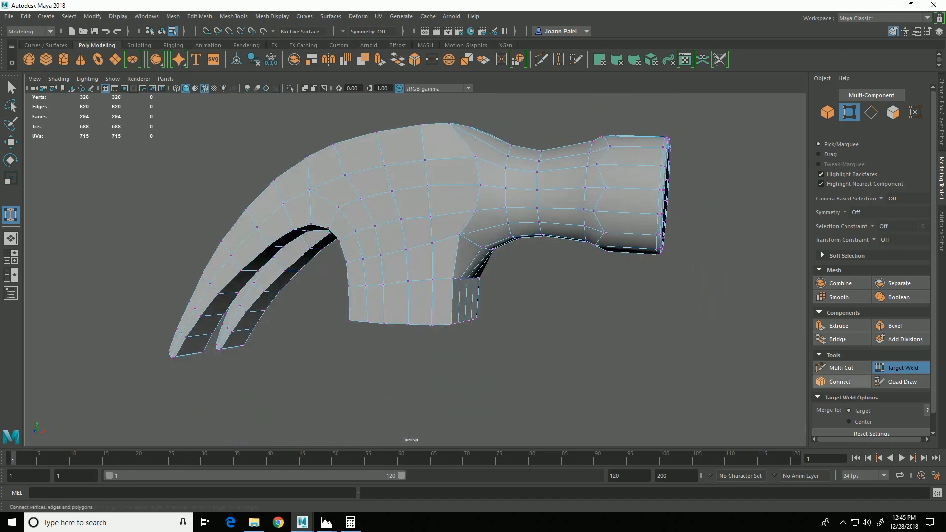
Move the three middle vertices beneath the neck outward along X, with the centre one at about X 1.63
{"action": "key", "text": "q"}
{"action": "left_click_drag", "start_coordinate": [560, 355], "coordinate": [470, 298], "text": "alt"}
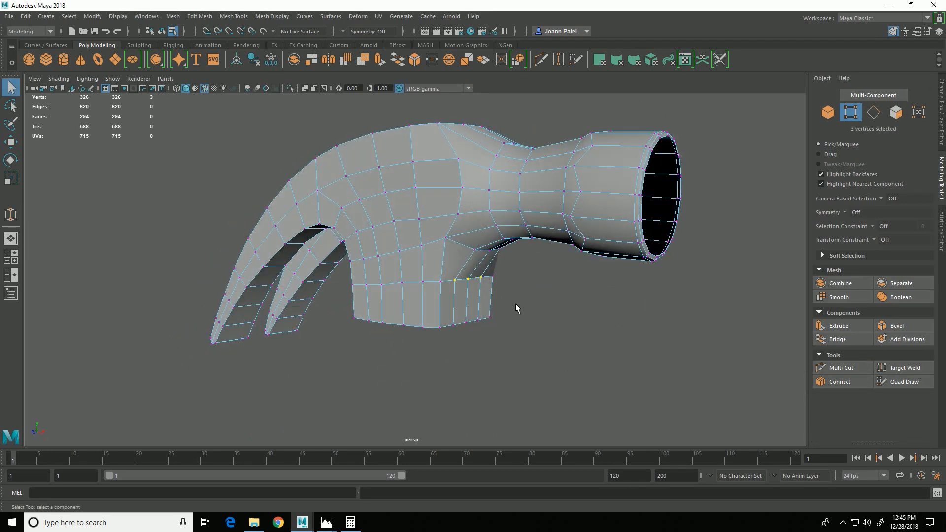
{"action": "key", "text": "w"}
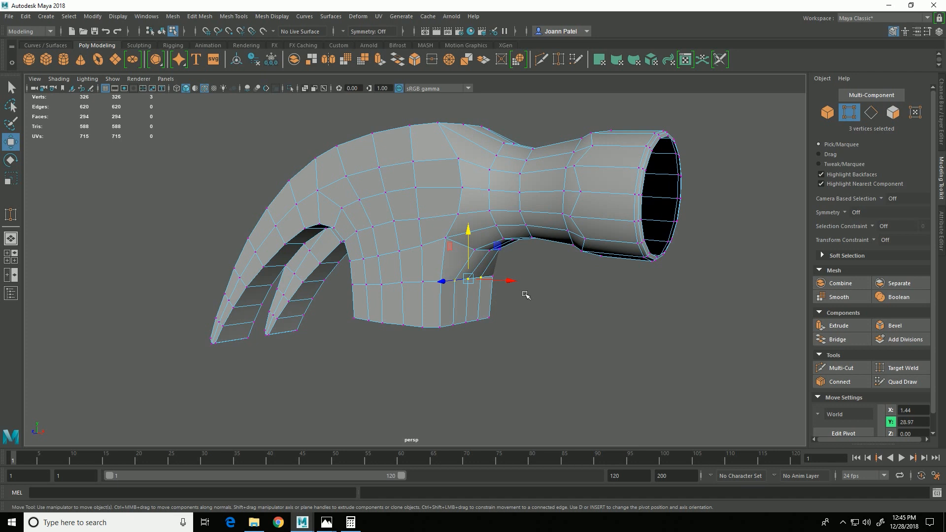
{"action": "left_click", "coordinate": [515, 290]}
{"action": "key", "text": "ctrl+z"}
{"action": "left_click_drag", "start_coordinate": [516, 282], "coordinate": [525, 290]}
{"action": "left_click", "coordinate": [528, 299]}
{"action": "left_click", "coordinate": [474, 281]}
{"action": "left_click_drag", "start_coordinate": [493, 339], "coordinate": [557, 413], "text": "alt"}
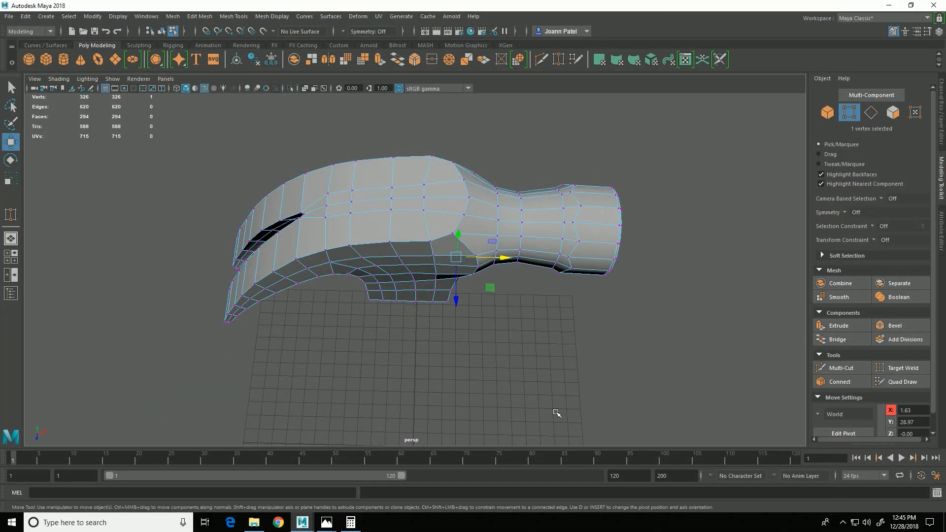
Return to object selection and turn off the wireframe overlay on the shaded hammer head
{"action": "left_click", "coordinate": [741, 343]}
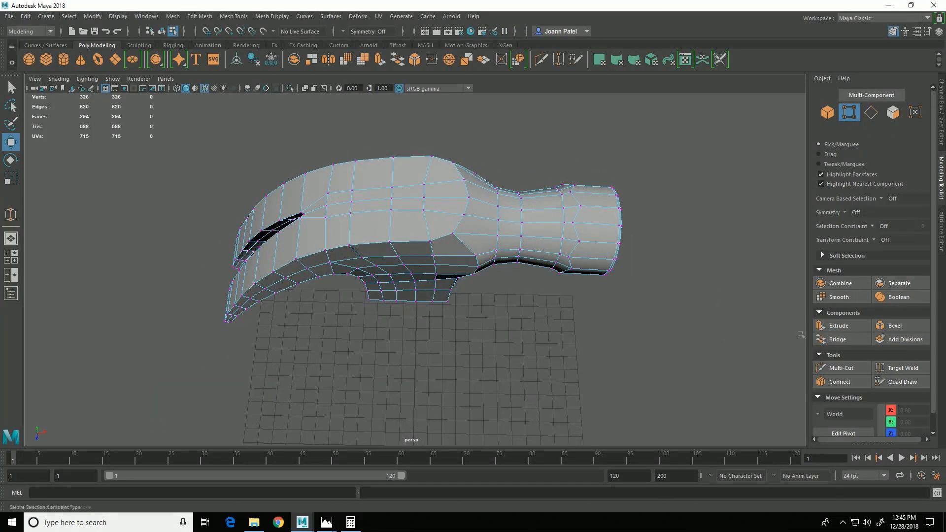
{"action": "left_click", "coordinate": [828, 112]}
{"action": "left_click_drag", "start_coordinate": [555, 320], "coordinate": [567, 275], "text": "alt"}
{"action": "left_click", "coordinate": [601, 338]}
{"action": "left_click_drag", "start_coordinate": [627, 347], "coordinate": [613, 333], "text": "alt"}
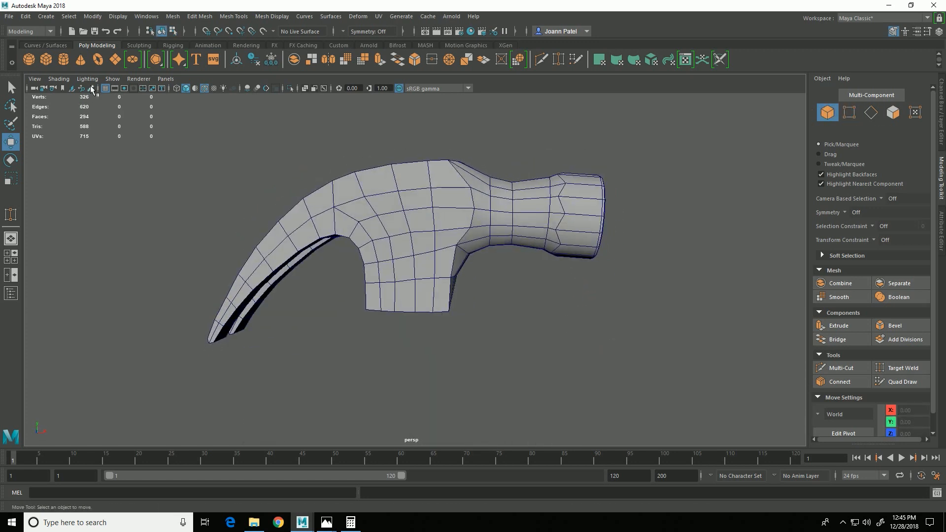
{"action": "left_click", "coordinate": [63, 83]}
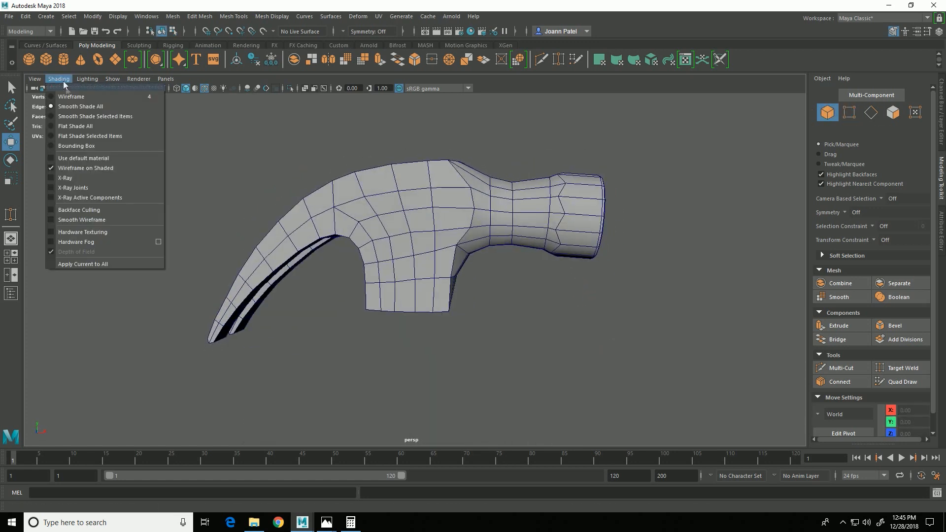
{"action": "left_click", "coordinate": [91, 162]}
{"action": "left_click_drag", "start_coordinate": [596, 351], "coordinate": [498, 353], "text": "alt"}
{"action": "left_click", "coordinate": [475, 222]}
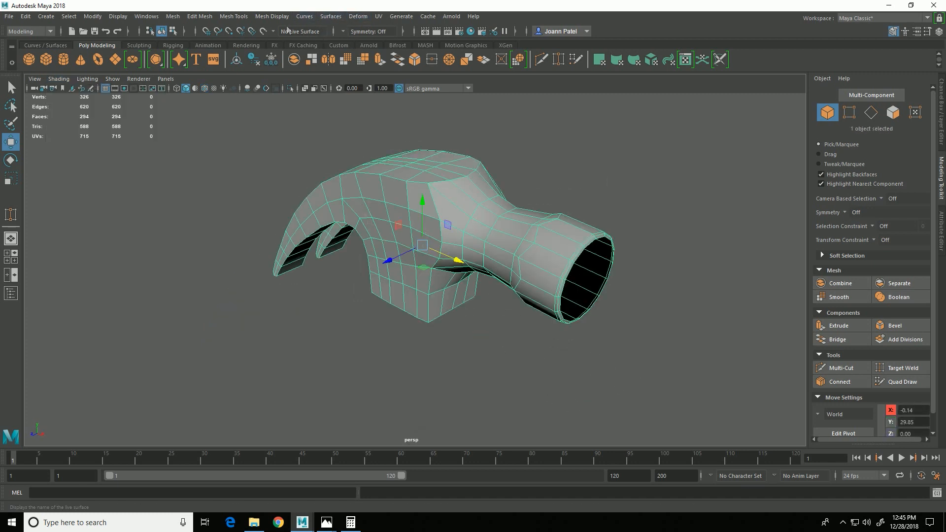
{"action": "left_click", "coordinate": [349, 332]}
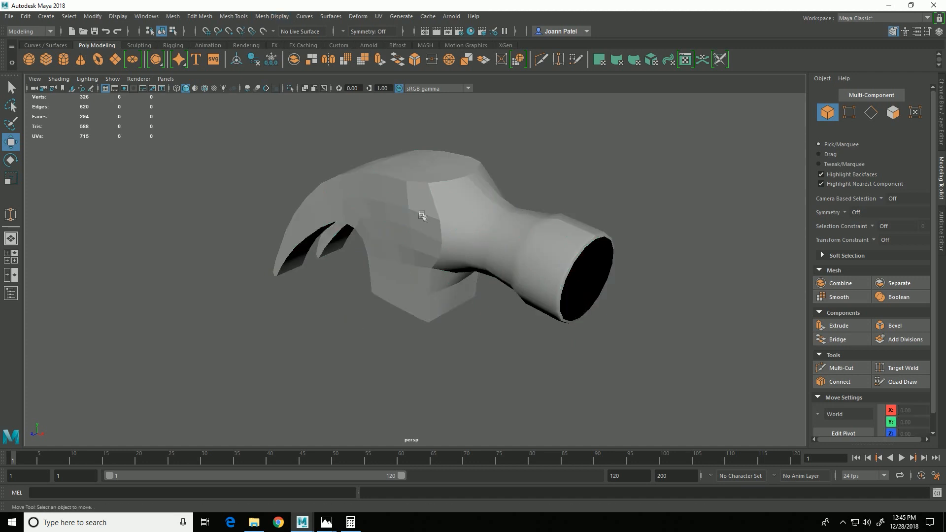
Apply Soften Edge to the whole hammer head and inspect the shading from several sides
{"action": "left_click", "coordinate": [274, 18]}
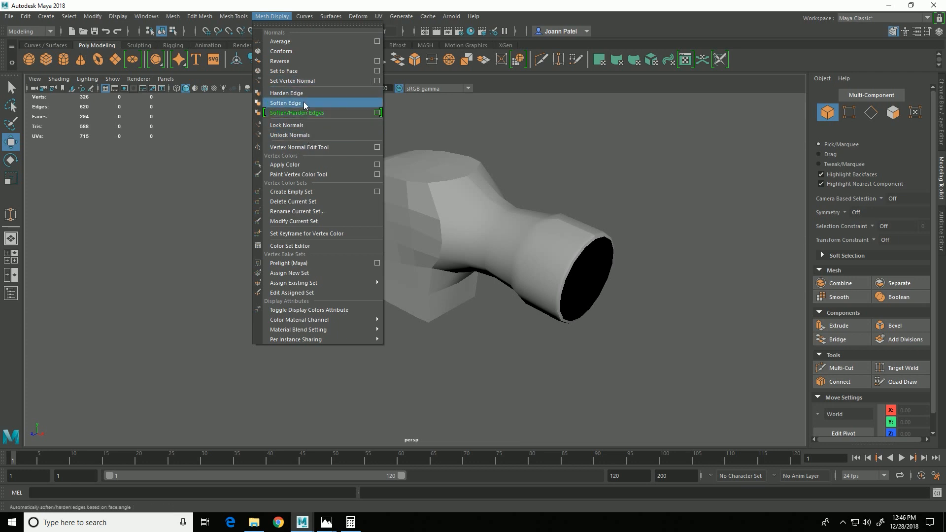
{"action": "left_click", "coordinate": [434, 280]}
{"action": "left_click", "coordinate": [417, 243]}
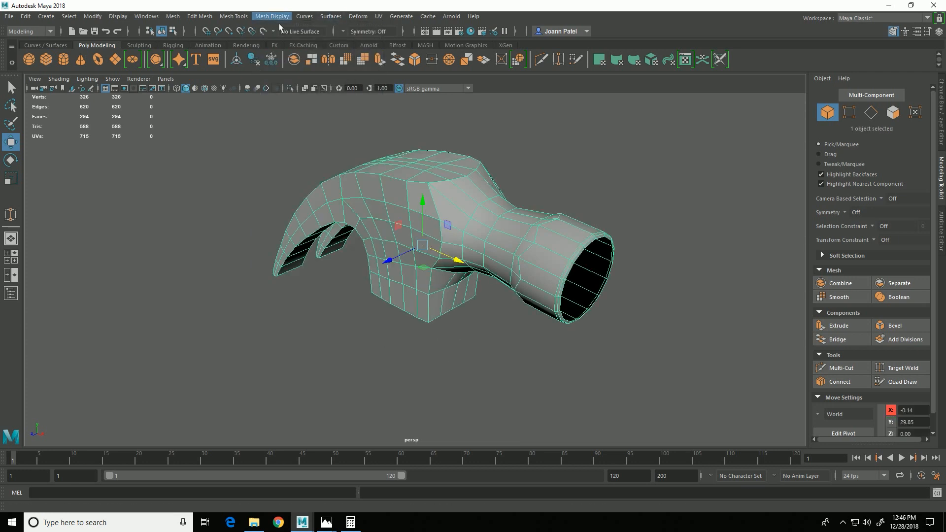
{"action": "left_click", "coordinate": [272, 16]}
{"action": "left_click", "coordinate": [305, 105]}
{"action": "left_click", "coordinate": [507, 365]}
{"action": "left_click_drag", "start_coordinate": [507, 365], "coordinate": [489, 276], "text": "alt"}
{"action": "left_click_drag", "start_coordinate": [577, 299], "coordinate": [547, 352], "text": "alt"}
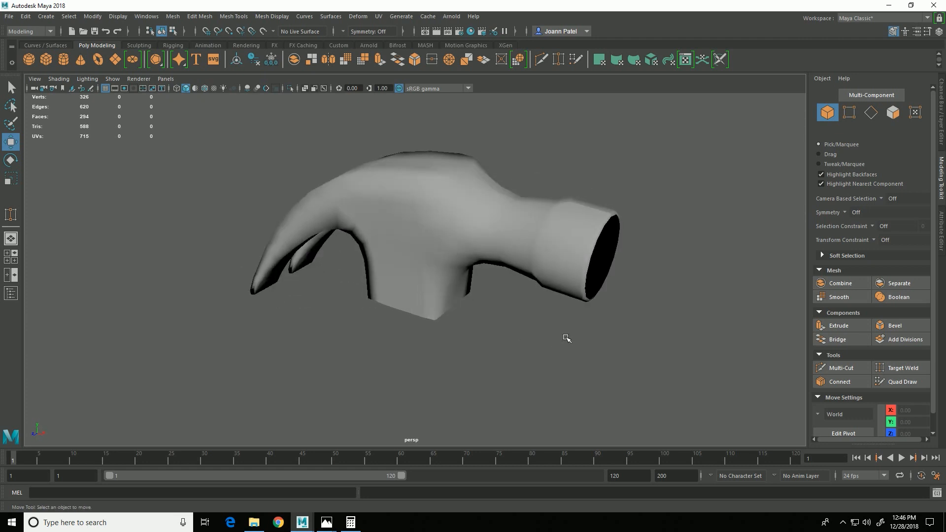
{"action": "left_click_drag", "start_coordinate": [498, 250], "coordinate": [537, 359], "text": "alt"}
{"action": "left_click", "coordinate": [582, 387]}
{"action": "left_click_drag", "start_coordinate": [582, 387], "coordinate": [543, 325], "text": "alt"}
{"action": "left_click", "coordinate": [644, 306]}
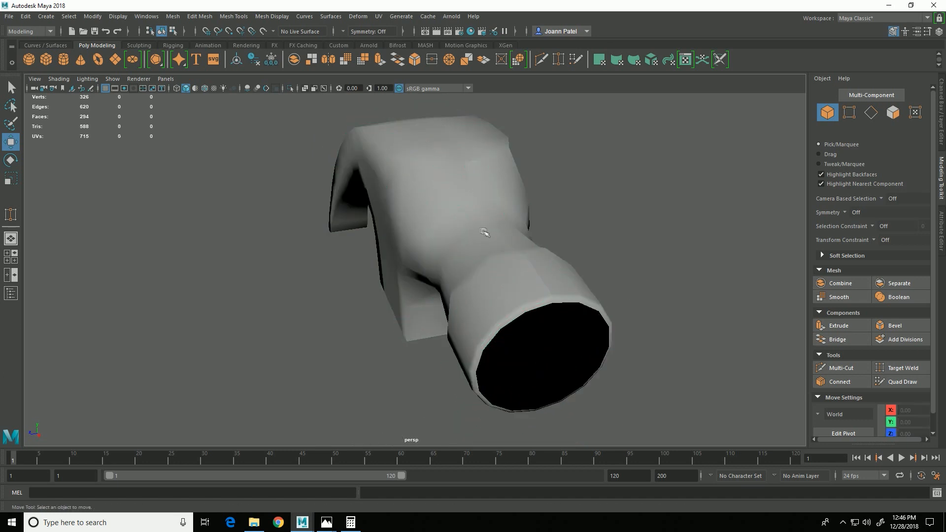
Try moving the top vertex behind the striking face's rim sideways along Z, and undo the move
{"action": "right_click_drag", "start_coordinate": [508, 236], "coordinate": [463, 240]}
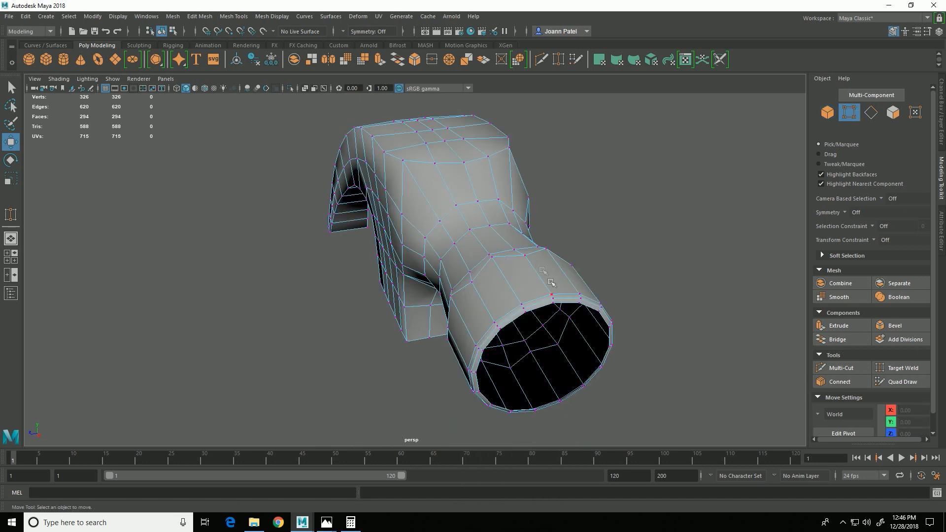
{"action": "left_click", "coordinate": [556, 301]}
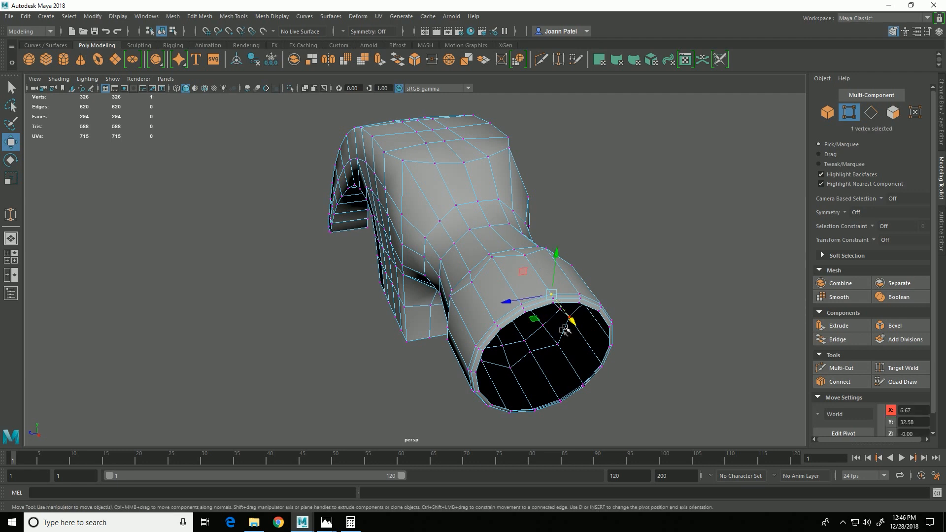
{"action": "left_click_drag", "start_coordinate": [520, 311], "coordinate": [501, 314]}
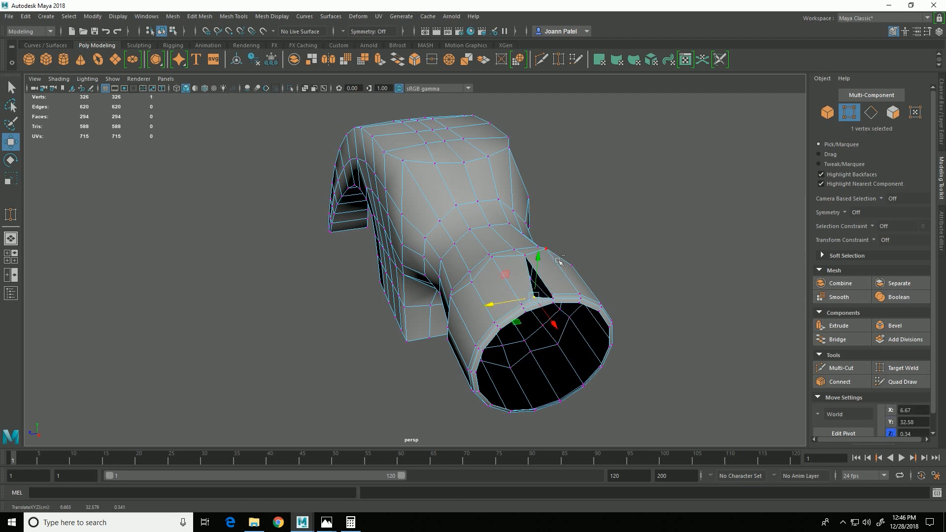
{"action": "key", "text": "ctrl+z"}
Merge all coincident vertices of the hammer head with a distance threshold of 0.01
{"action": "right_click", "coordinate": [476, 211]}
{"action": "right_click_drag", "start_coordinate": [475, 212], "coordinate": [500, 212]}
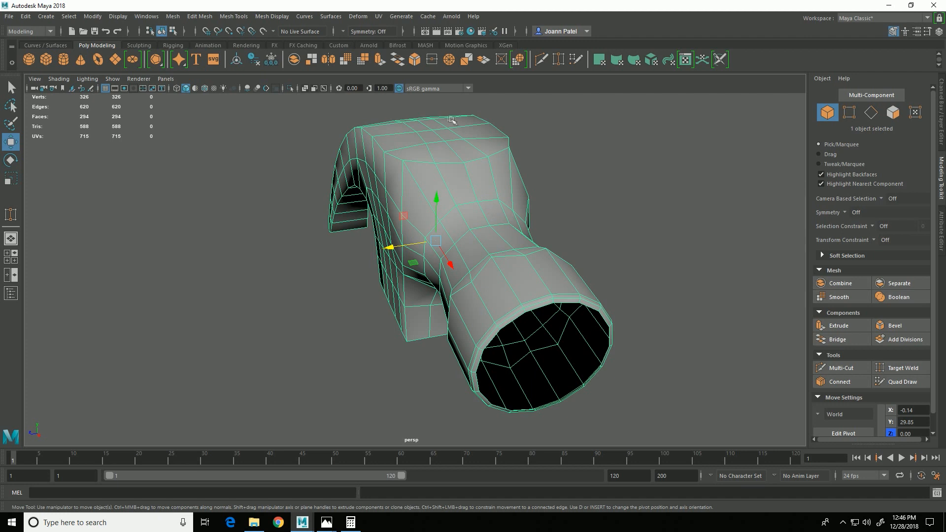
{"action": "left_click", "coordinate": [433, 60]}
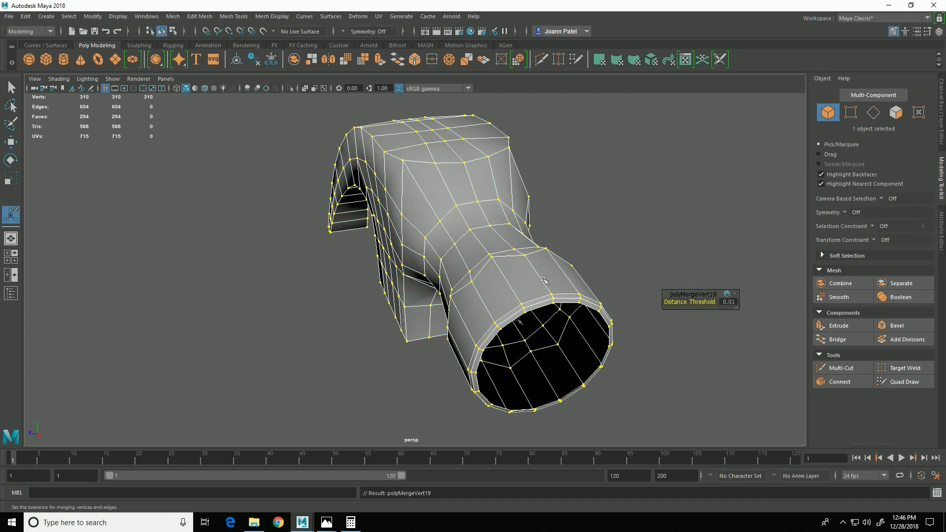
{"action": "left_click", "coordinate": [653, 225]}
Test the weld by moving the rim's top vertex about 0.38 along Z, and undo the move
{"action": "right_click_drag", "start_coordinate": [538, 238], "coordinate": [486, 242]}
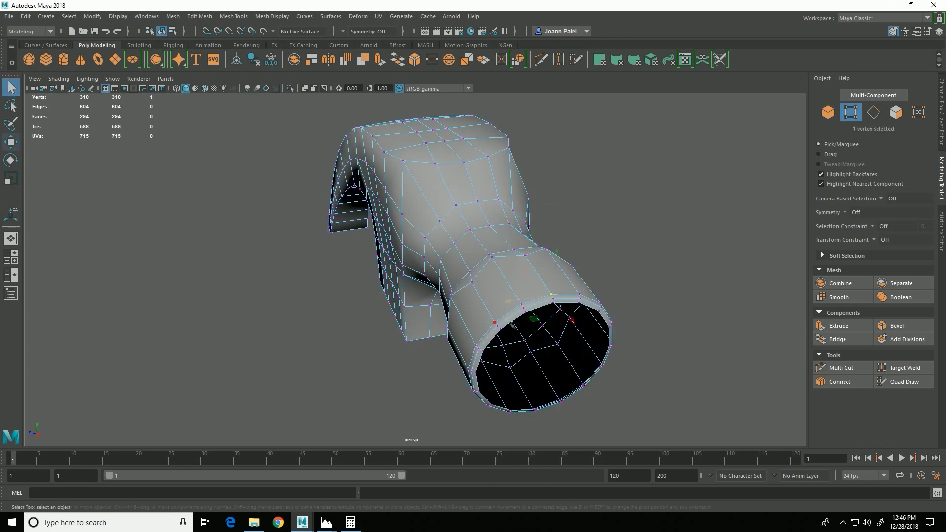
{"action": "key", "text": "w"}
{"action": "left_click", "coordinate": [532, 297]}
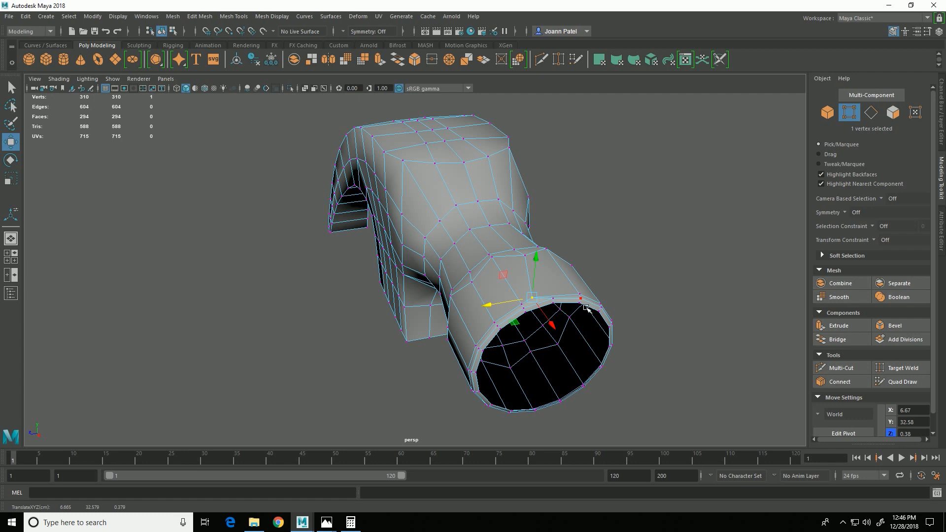
{"action": "key", "text": "ctrl+z"}
Soften the edges of the merged hammer head again and inspect it from the side
{"action": "right_click_drag", "start_coordinate": [493, 238], "coordinate": [539, 227]}
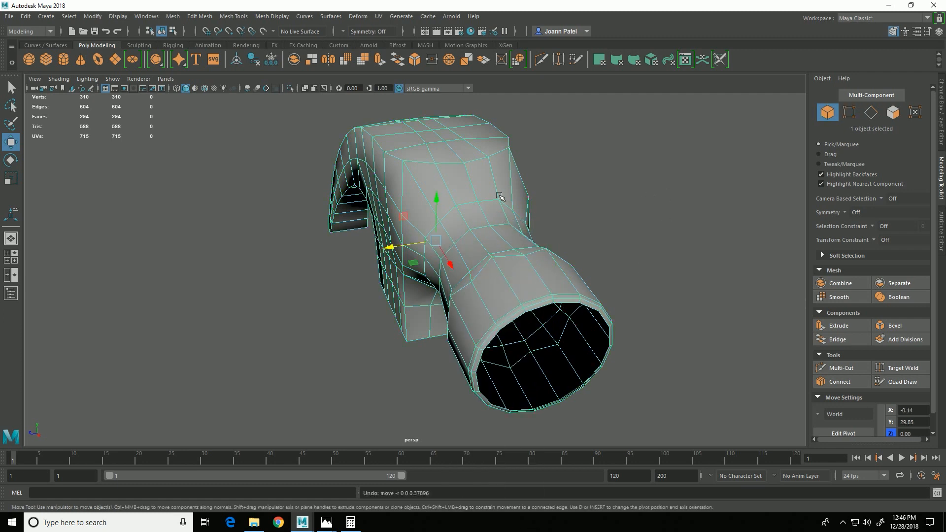
{"action": "left_click", "coordinate": [287, 20]}
{"action": "left_click", "coordinate": [301, 112]}
{"action": "left_click", "coordinate": [587, 179]}
{"action": "left_click_drag", "start_coordinate": [542, 327], "coordinate": [579, 309], "text": "alt"}
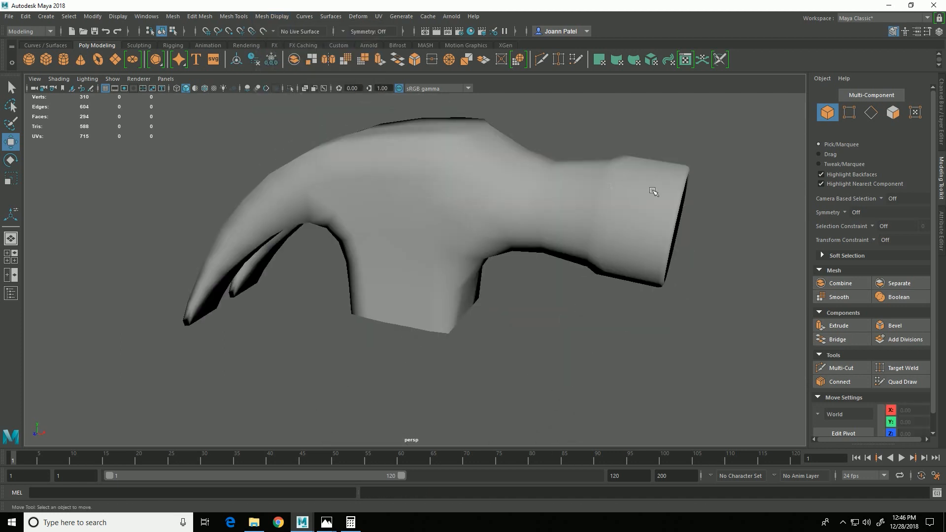
Bridge the four facing edge pairs across the middle of the open striking face, with 0 divisions
{"action": "left_click", "coordinate": [640, 238]}
{"action": "left_click_drag", "start_coordinate": [640, 237], "coordinate": [619, 277], "text": "alt"}
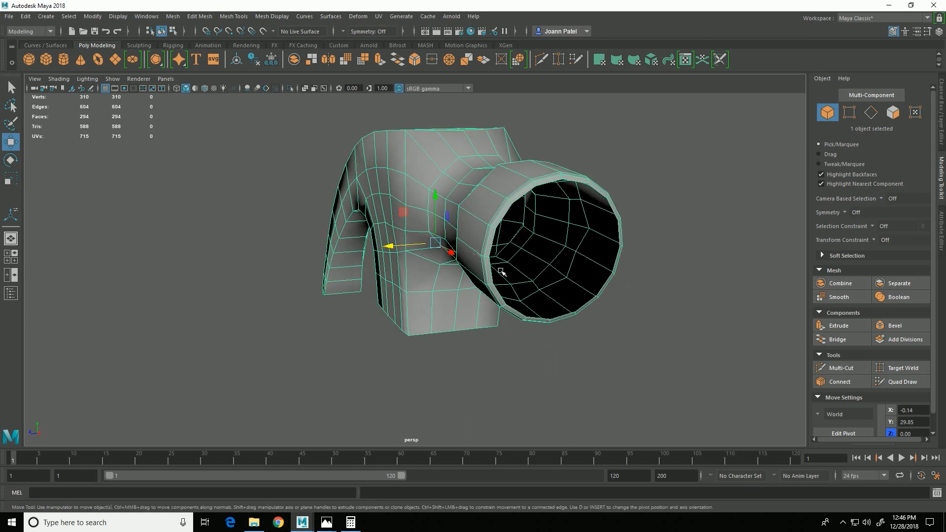
{"action": "left_click", "coordinate": [871, 112]}
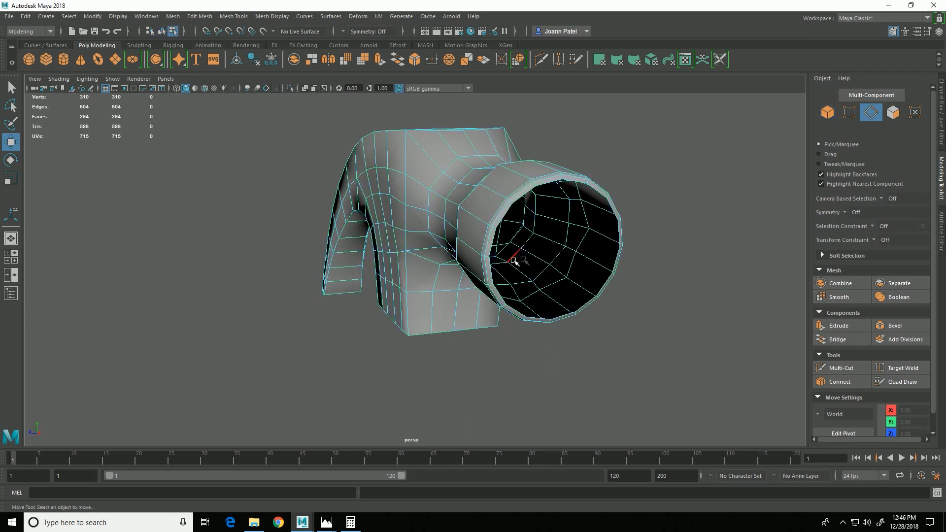
{"action": "left_click", "coordinate": [501, 248]}
{"action": "left_click", "coordinate": [622, 233], "text": "shift"}
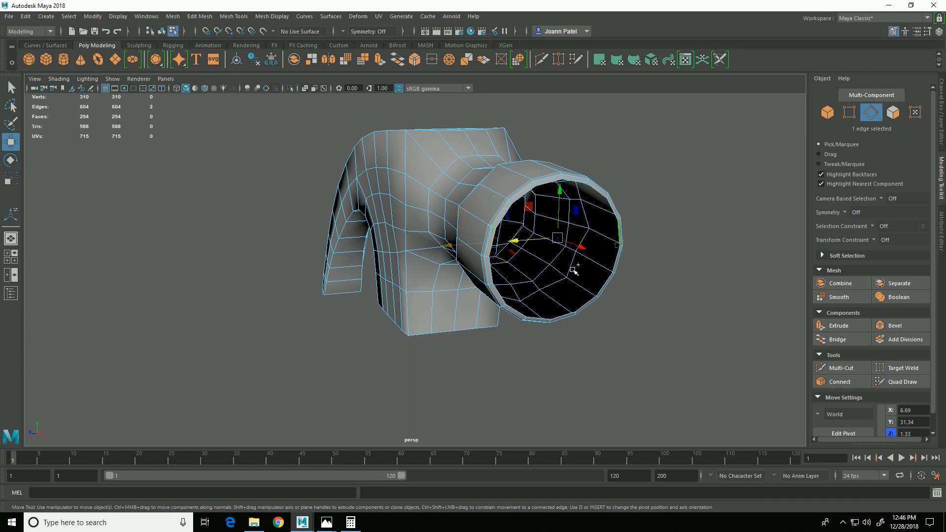
{"action": "left_click", "coordinate": [500, 280], "text": "shift"}
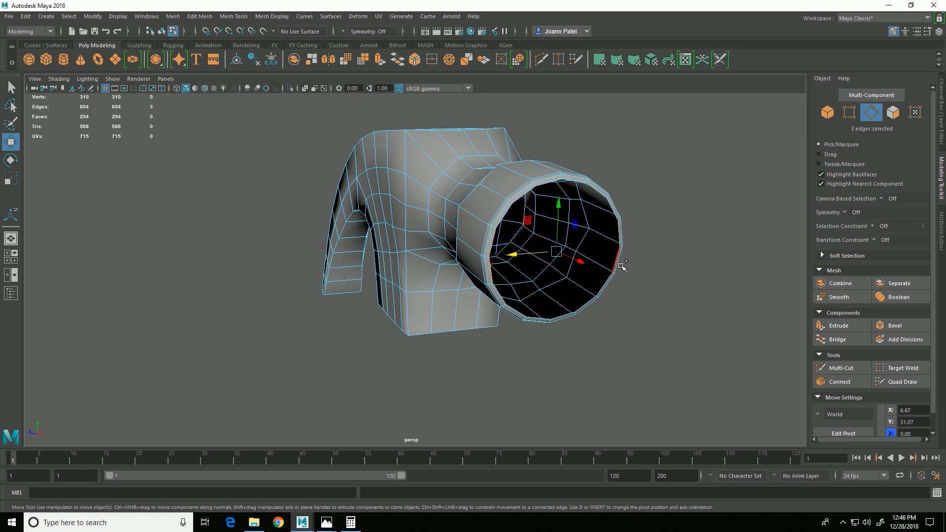
{"action": "left_click", "coordinate": [615, 283], "text": "shift"}
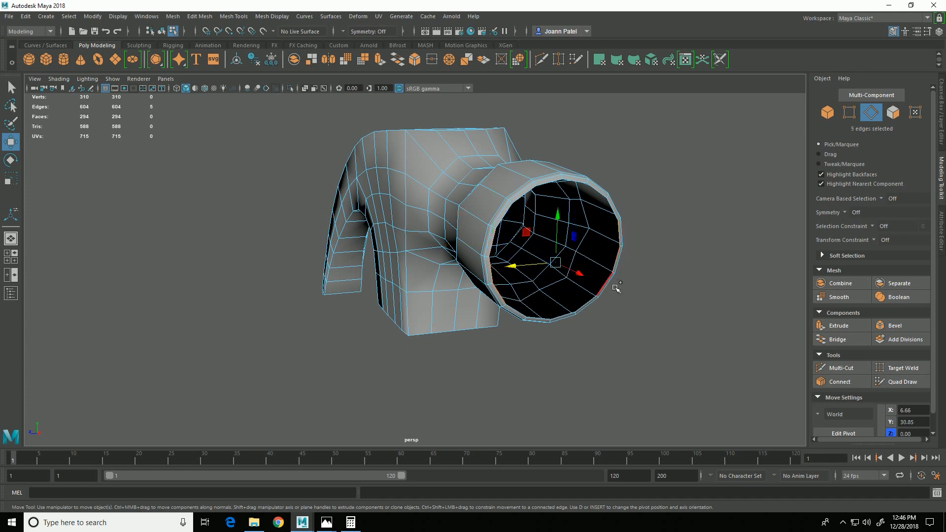
{"action": "left_click", "coordinate": [505, 232], "text": "shift"}
{"action": "left_click", "coordinate": [630, 222], "text": "shift"}
{"action": "left_click", "coordinate": [620, 220], "text": "shift"}
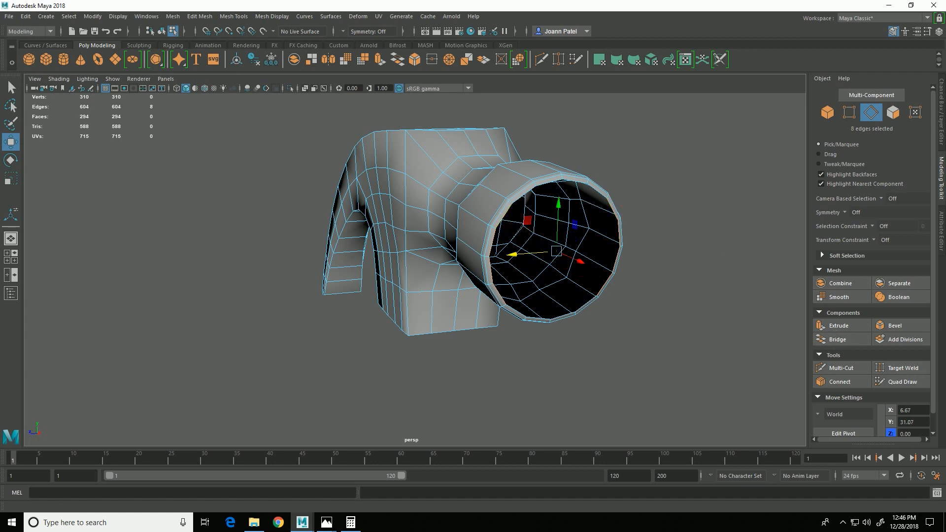
{"action": "left_click", "coordinate": [838, 340]}
{"action": "left_click_drag", "start_coordinate": [567, 360], "coordinate": [598, 364], "text": "alt"}
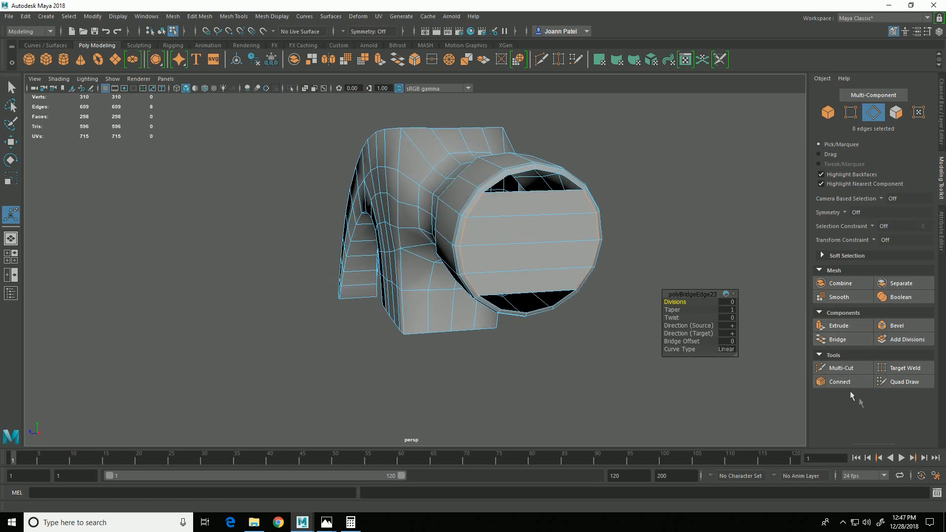
Insert a centred vertical edge loop through the four bridged strips of the striking face with Multi-Cut
{"action": "left_click", "coordinate": [840, 369]}
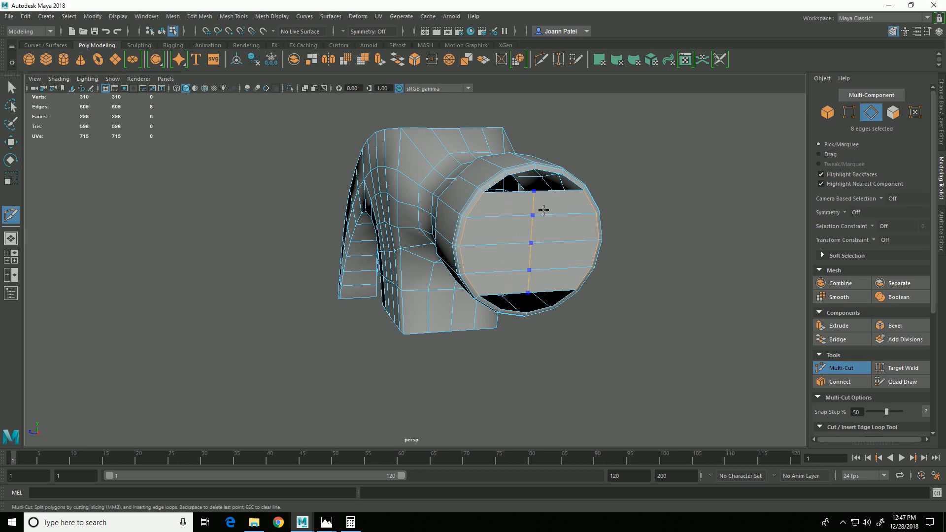
{"action": "key", "text": "Return"}
{"action": "key", "text": "q"}
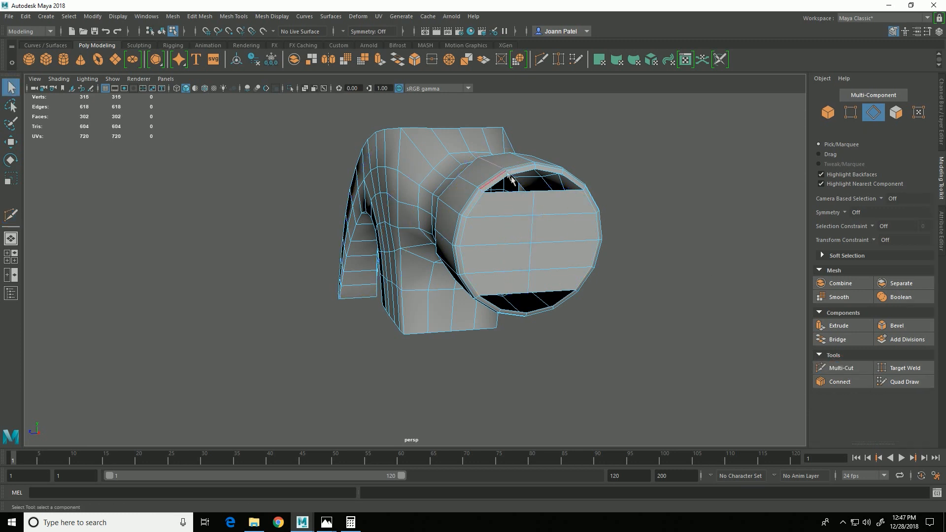
Bridge the remaining open gaps at the top and bottom of the striking face with 0 divisions
{"action": "left_click", "coordinate": [529, 182]}
{"action": "left_click", "coordinate": [562, 178], "text": "shift"}
{"action": "left_click", "coordinate": [838, 339]}
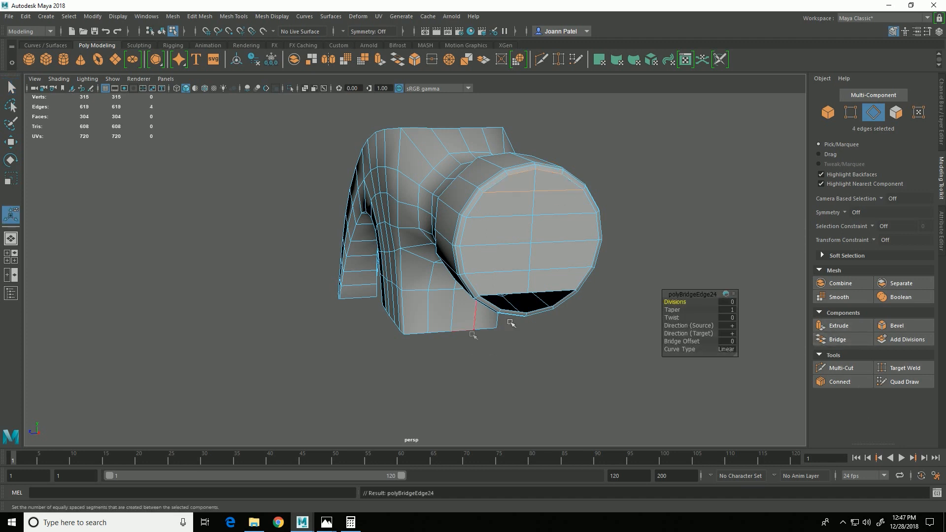
{"action": "left_click", "coordinate": [524, 315]}
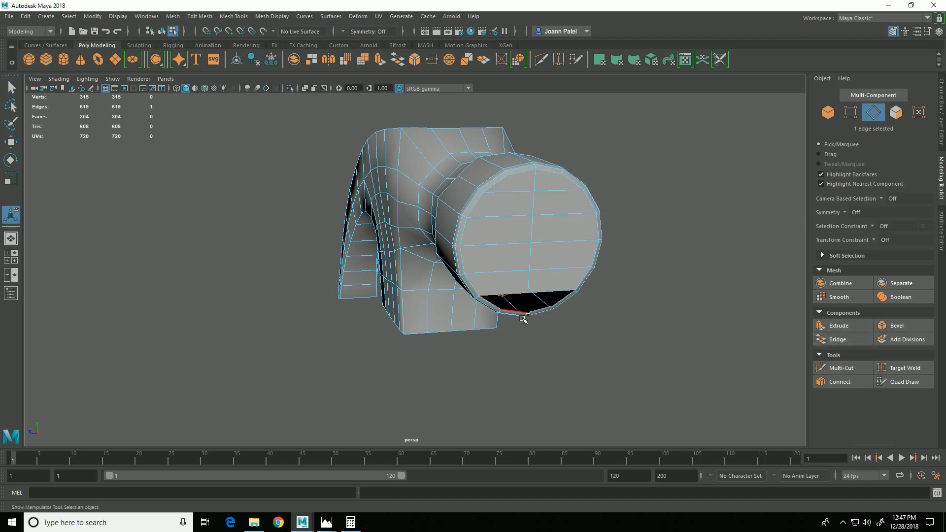
{"action": "left_click", "coordinate": [548, 316], "text": "shift"}
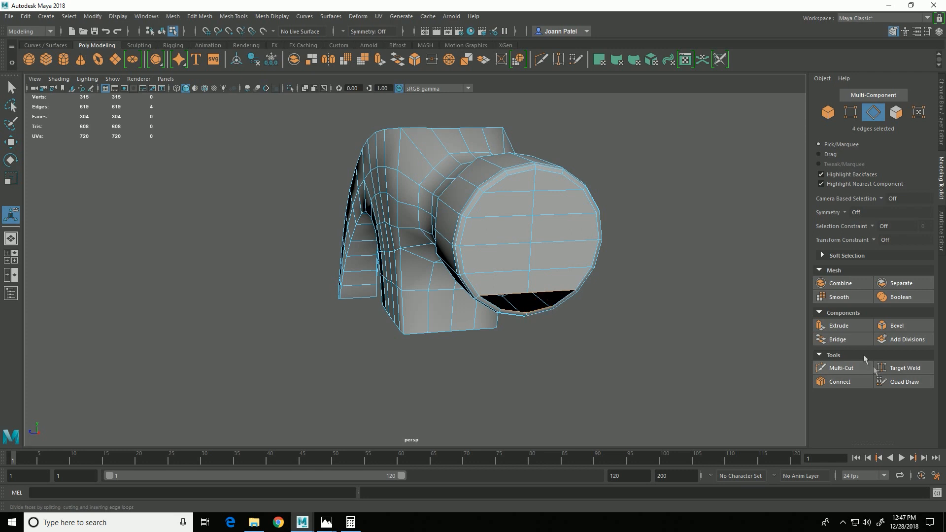
{"action": "left_click", "coordinate": [837, 340]}
Extrude the open border edges of the handle socket inward with a thickness of -0.3
{"action": "left_click_drag", "start_coordinate": [625, 395], "coordinate": [496, 380], "text": "alt"}
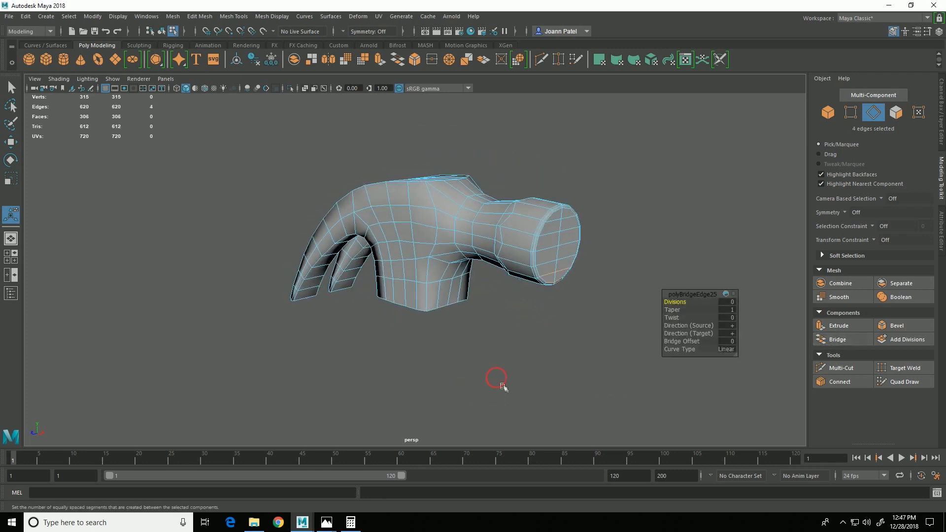
{"action": "left_click", "coordinate": [548, 334]}
{"action": "left_click_drag", "start_coordinate": [547, 333], "coordinate": [612, 318], "text": "alt"}
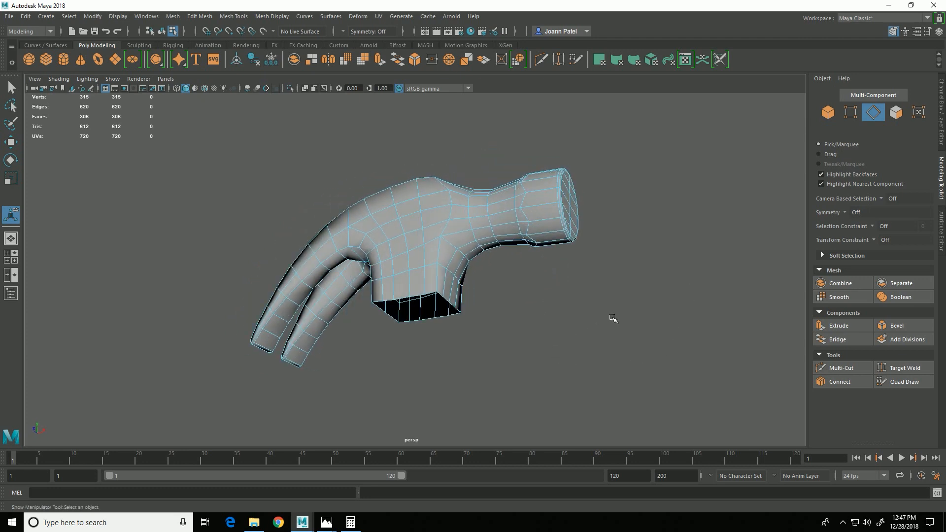
{"action": "mouse_move", "coordinate": [393, 253]}
{"action": "left_mouse_down", "text": "alt"}
{"action": "mouse_move", "coordinate": [553, 365]}
{"action": "mouse_move", "coordinate": [407, 344]}
{"action": "mouse_move", "coordinate": [396, 242]}
{"action": "left_mouse_up", "text": "alt"}
{"action": "left_click_drag", "start_coordinate": [257, 241], "coordinate": [407, 229], "text": "alt"}
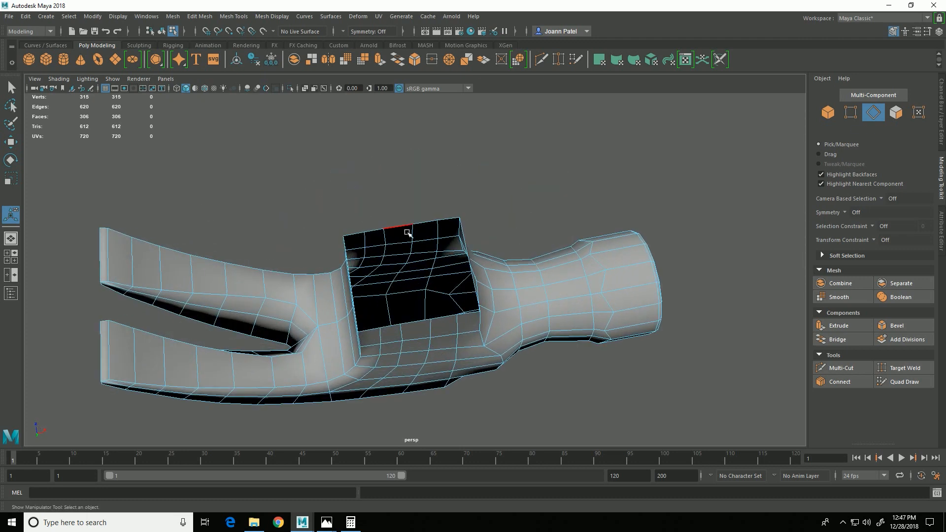
{"action": "left_click_drag", "start_coordinate": [301, 203], "coordinate": [276, 244], "text": "alt"}
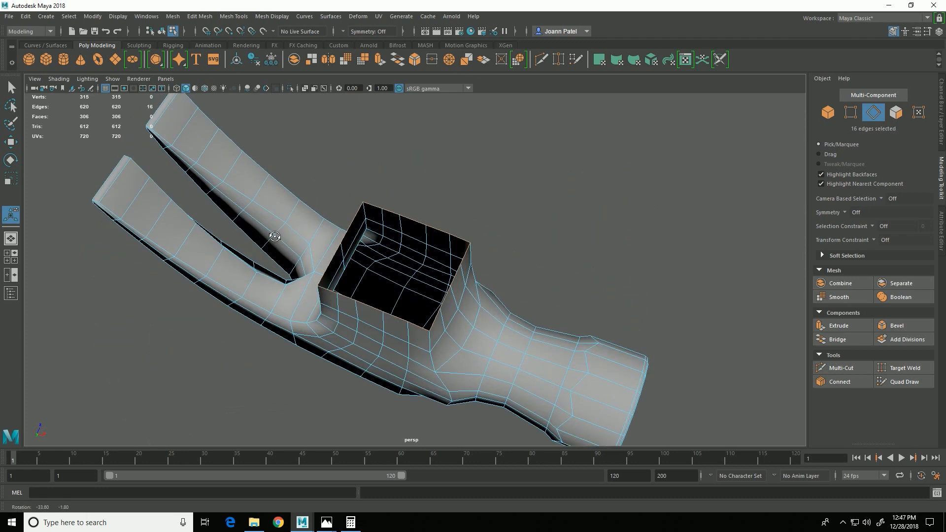
{"action": "left_click", "coordinate": [838, 326]}
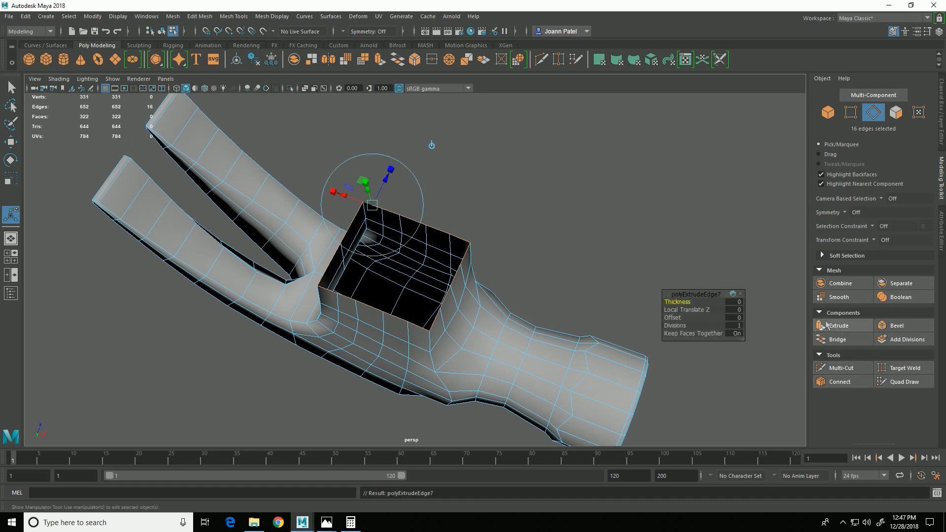
{"action": "left_click_drag", "start_coordinate": [685, 304], "coordinate": [687, 309]}
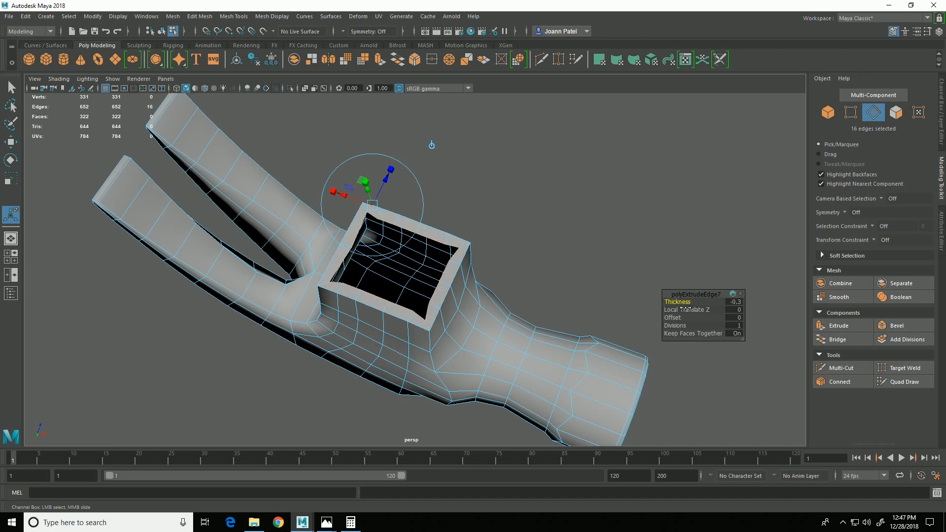
Scale the four inner corner vertices of the socket rim inward to straighten the rim's inner outline
{"action": "left_click_drag", "start_coordinate": [492, 244], "coordinate": [542, 322], "text": "alt"}
{"action": "right_click_drag", "start_coordinate": [547, 323], "coordinate": [697, 320], "text": "alt"}
{"action": "left_click", "coordinate": [705, 183]}
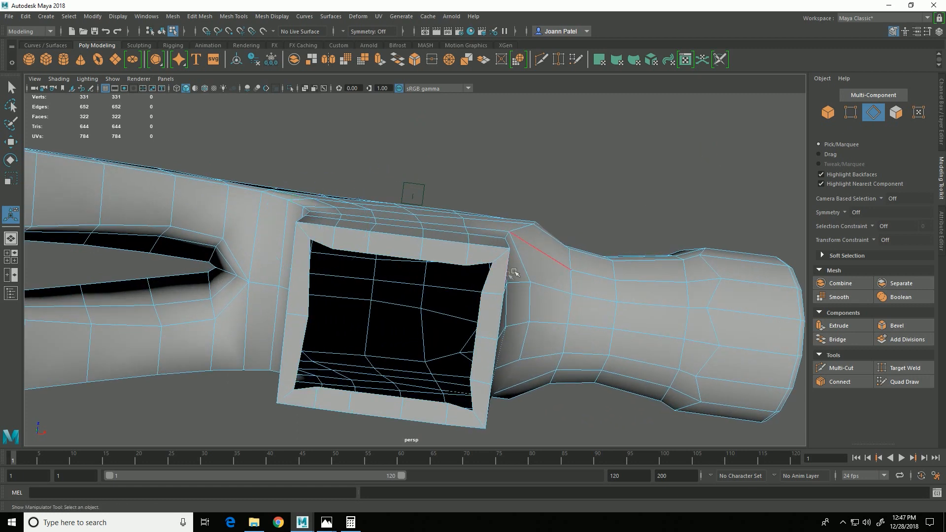
{"action": "right_click_drag", "start_coordinate": [500, 270], "coordinate": [491, 260]}
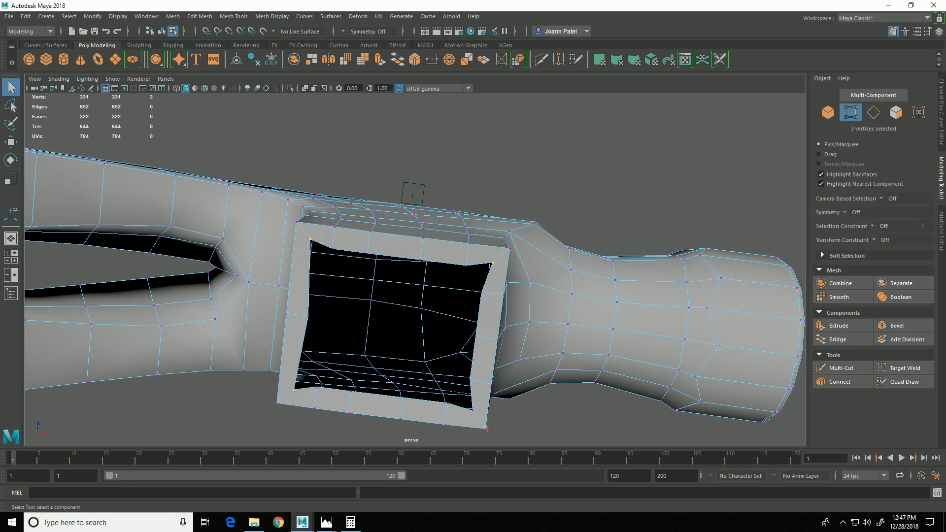
{"action": "key", "text": "r"}
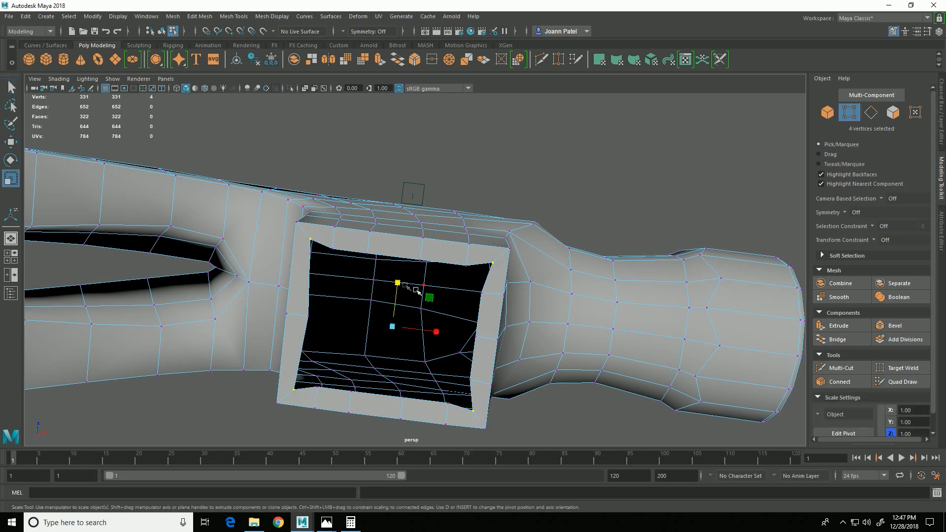
{"action": "left_click_drag", "start_coordinate": [395, 281], "coordinate": [405, 295]}
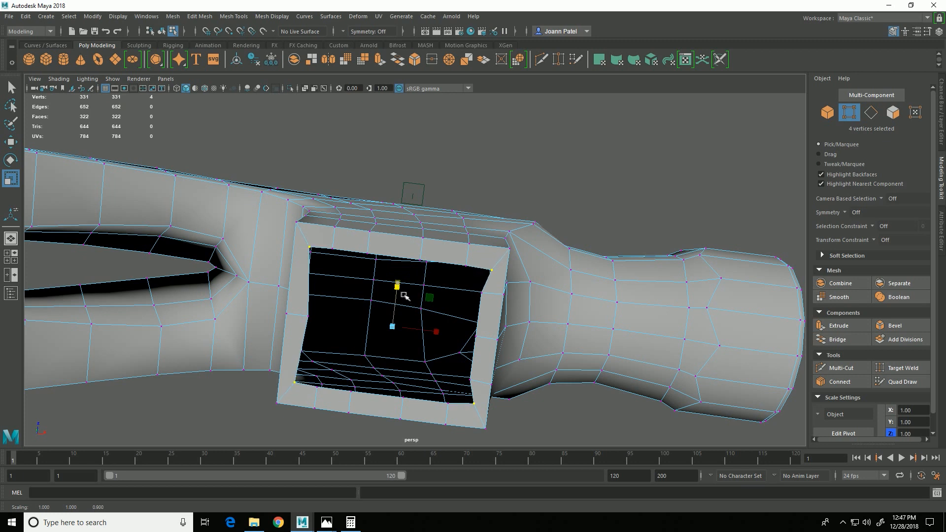
{"action": "left_click_drag", "start_coordinate": [436, 332], "coordinate": [436, 337]}
{"action": "left_click_drag", "start_coordinate": [405, 287], "coordinate": [405, 288]}
Return to object mode and inspect the deselected hammer head and its handle socket from several angles
{"action": "right_click_drag", "start_coordinate": [675, 324], "coordinate": [443, 305], "text": "alt"}
{"action": "left_click_drag", "start_coordinate": [434, 296], "coordinate": [660, 344], "text": "alt"}
{"action": "left_click", "coordinate": [828, 116]}
{"action": "left_click_drag", "start_coordinate": [606, 325], "coordinate": [576, 353], "text": "alt"}
{"action": "left_click", "coordinate": [634, 367]}
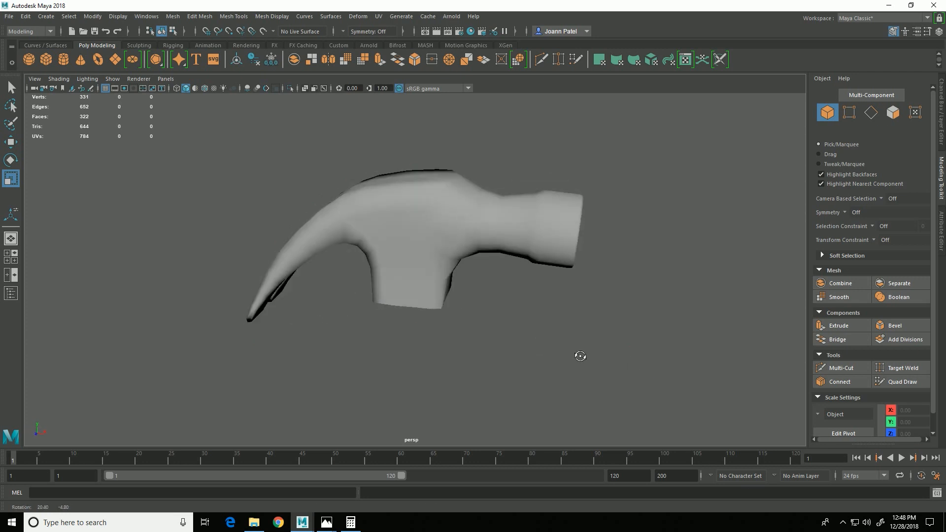
{"action": "left_click_drag", "start_coordinate": [468, 327], "coordinate": [530, 303], "text": "alt"}
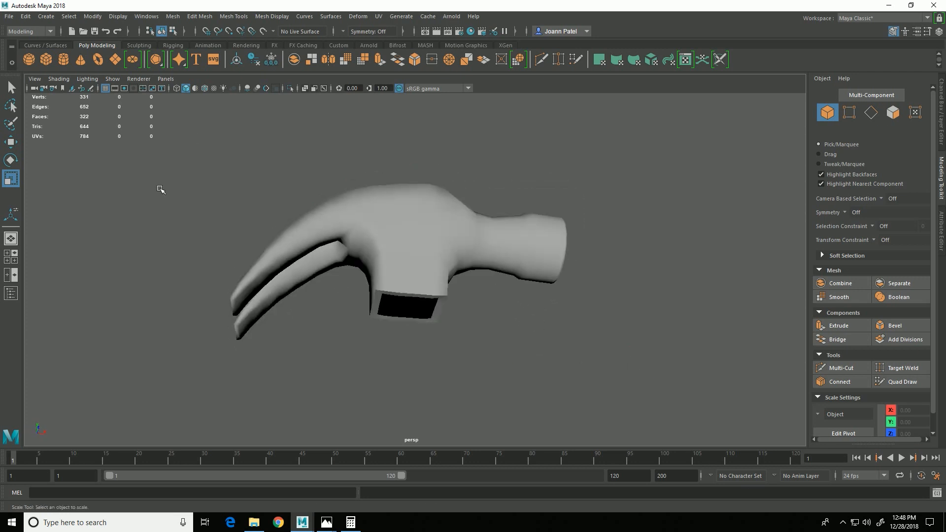
Show the last hidden objects and delete the leftover block surrounding the hammer head
{"action": "key", "text": "ctrl+shift"}
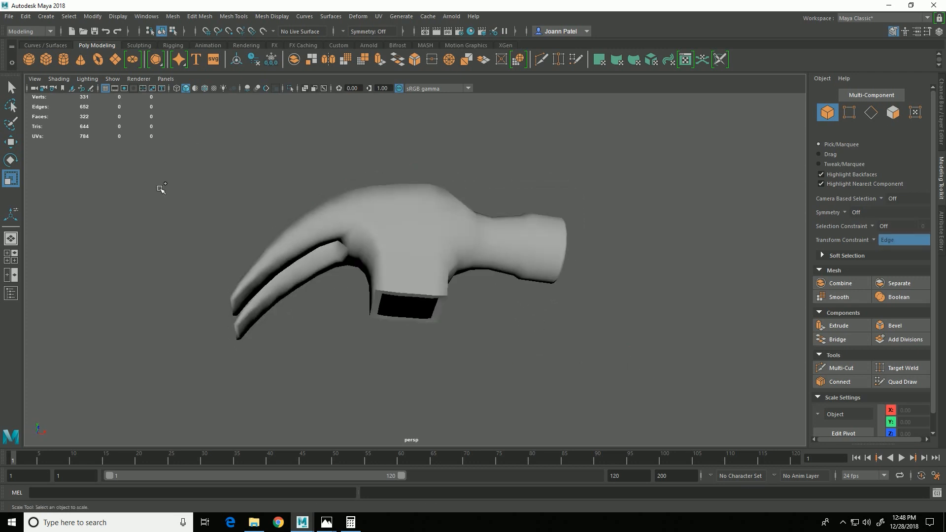
{"action": "key", "text": "ctrl+shift+h"}
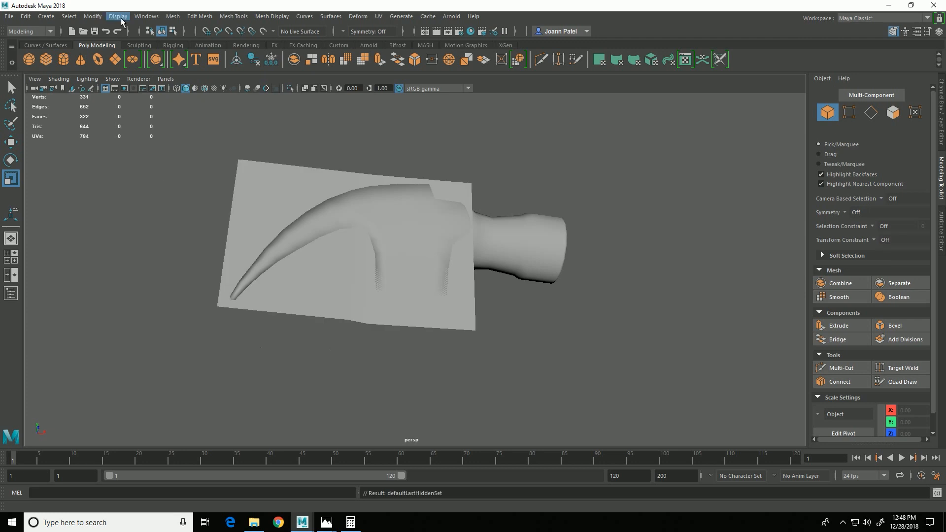
{"action": "key", "text": "ctrl+shift+h"}
{"action": "left_click_drag", "start_coordinate": [468, 295], "coordinate": [408, 338], "text": "alt"}
{"action": "left_click", "coordinate": [338, 162]}
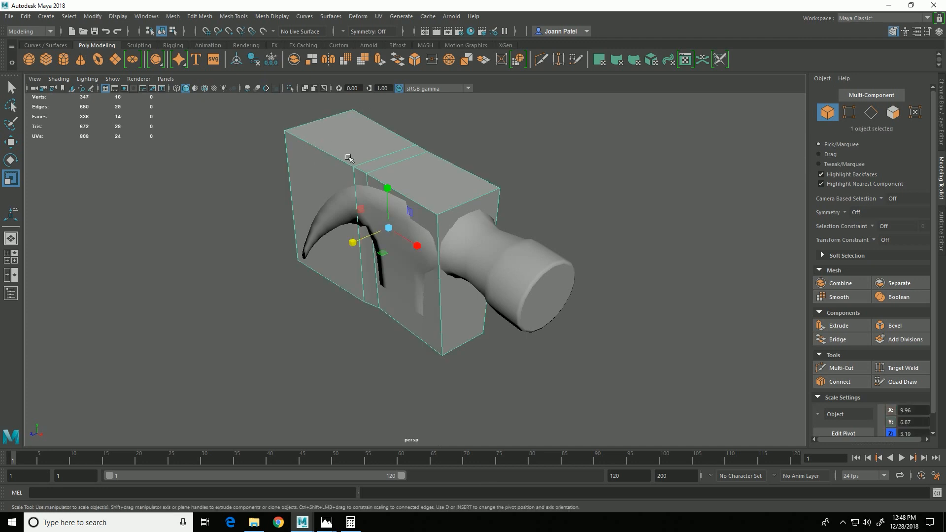
{"action": "key", "text": "Delete"}
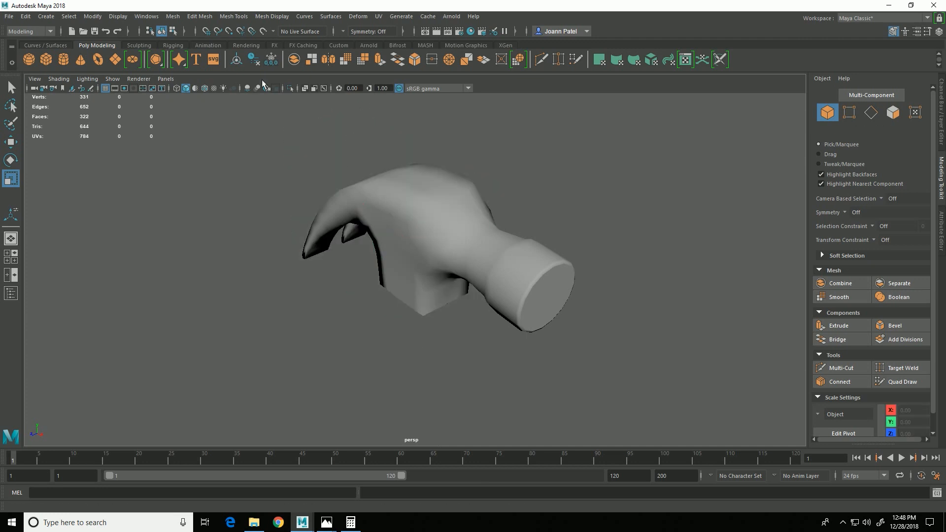
Show all hidden objects to bring the handle back beneath the hammer head
{"action": "left_click", "coordinate": [118, 16]}
{"action": "mouse_move", "coordinate": [145, 79]}
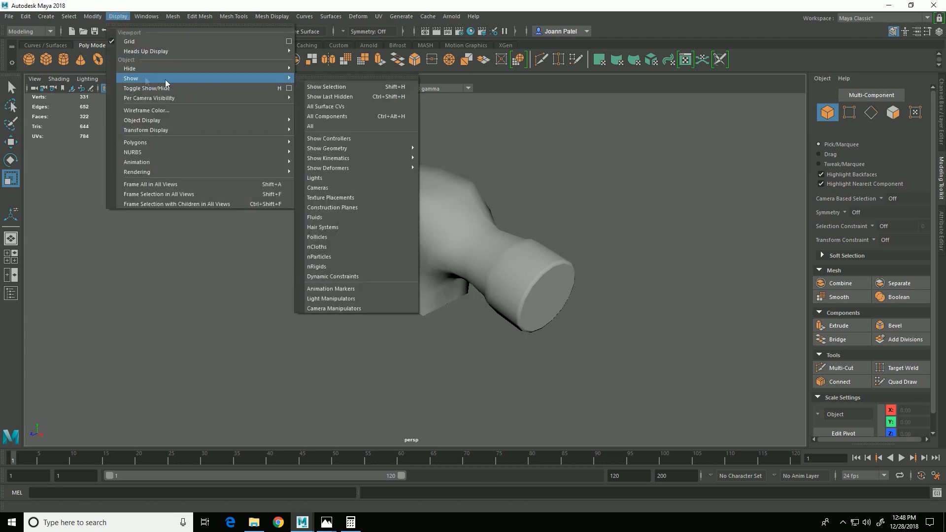
{"action": "left_click", "coordinate": [331, 127]}
{"action": "left_click_drag", "start_coordinate": [468, 405], "coordinate": [488, 390], "text": "alt"}
{"action": "left_click", "coordinate": [488, 391]}
{"action": "left_click_drag", "start_coordinate": [515, 350], "coordinate": [480, 351], "text": "alt"}
Select the vertices around the bottom rim of the head's handle socket
{"action": "left_click", "coordinate": [849, 114]}
{"action": "left_click_drag", "start_coordinate": [527, 322], "coordinate": [548, 369], "text": "alt"}
{"action": "left_click_drag", "start_coordinate": [548, 368], "coordinate": [479, 348], "text": "alt"}
{"action": "left_click_drag", "start_coordinate": [398, 303], "coordinate": [415, 315]}
{"action": "left_click_drag", "start_coordinate": [417, 317], "coordinate": [525, 363], "text": "alt"}
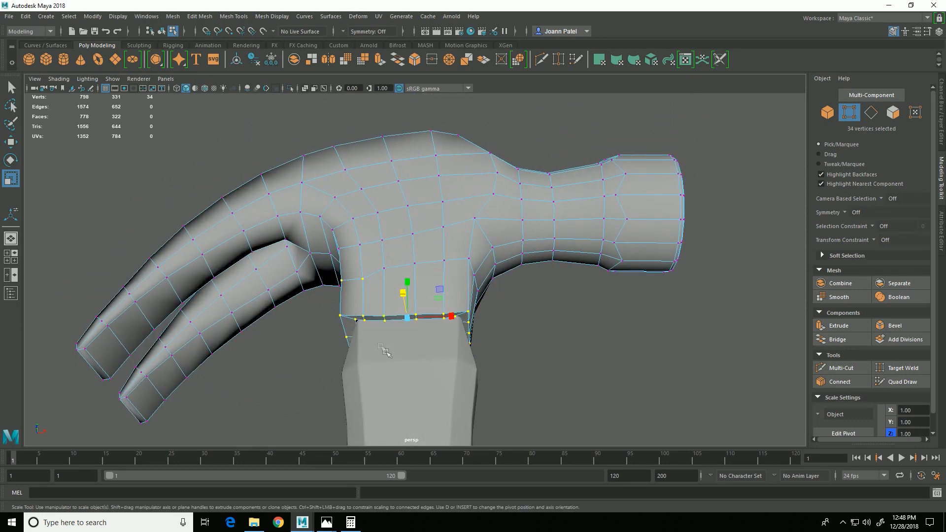
{"action": "key", "text": "w"}
{"action": "left_click_drag", "start_coordinate": [458, 316], "coordinate": [427, 367]}
{"action": "key", "text": "ctrl+z"}
Deselect the stray vertices above the socket rim and scale the remaining 32 rim vertices along Z
{"action": "left_click_drag", "start_coordinate": [348, 340], "coordinate": [470, 375], "text": "alt"}
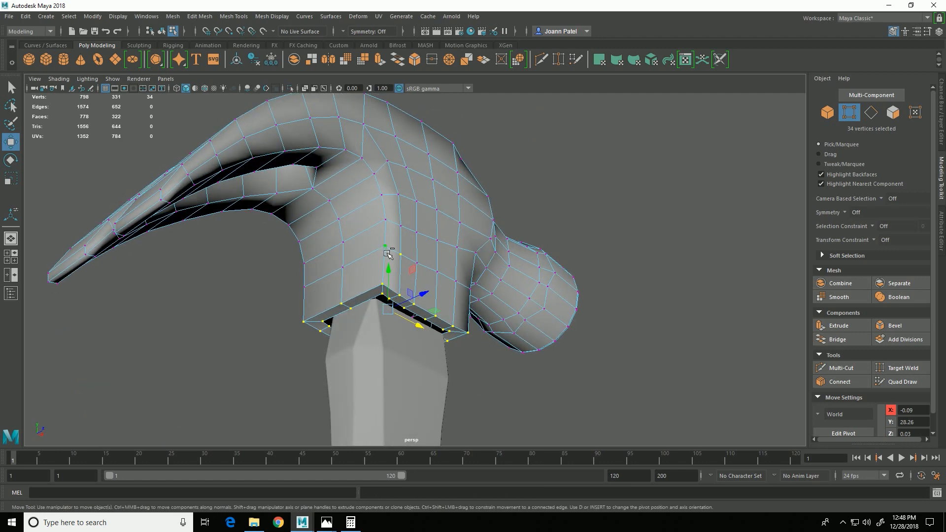
{"action": "left_click_drag", "start_coordinate": [414, 360], "coordinate": [240, 328], "text": "alt"}
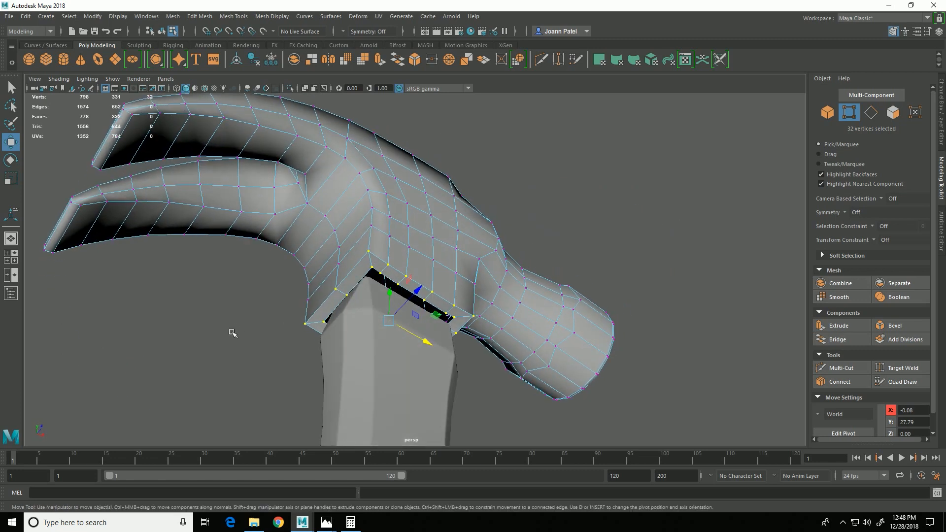
{"action": "key", "text": "r"}
{"action": "left_click_drag", "start_coordinate": [423, 304], "coordinate": [344, 356]}
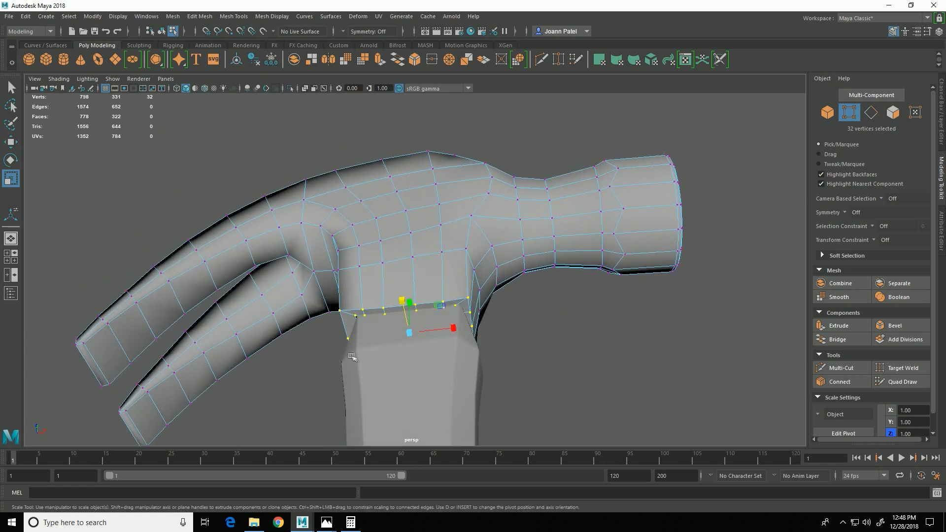
Move the socket rim vertices down to about Y 27.66 so the rim meets the top of the handle
{"action": "key", "text": "w"}
{"action": "left_click_drag", "start_coordinate": [469, 334], "coordinate": [450, 371], "text": "alt"}
{"action": "left_click_drag", "start_coordinate": [406, 290], "coordinate": [407, 292]}
{"action": "left_click_drag", "start_coordinate": [403, 362], "coordinate": [346, 339], "text": "alt"}
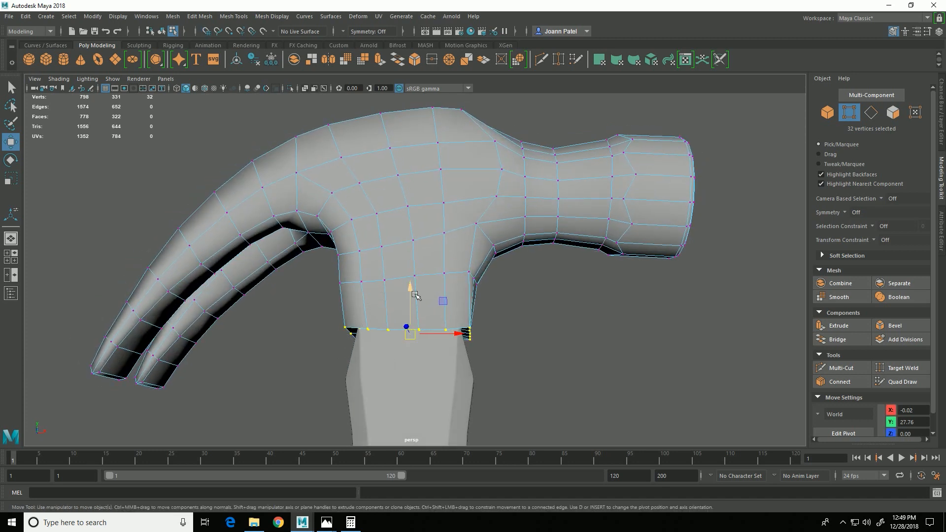
{"action": "mouse_move", "coordinate": [416, 294]}
{"action": "left_mouse_down"}
{"action": "mouse_move", "coordinate": [416, 239]}
{"action": "mouse_move", "coordinate": [420, 298]}
{"action": "left_mouse_up"}
{"action": "left_click_drag", "start_coordinate": [511, 356], "coordinate": [472, 374], "text": "alt"}
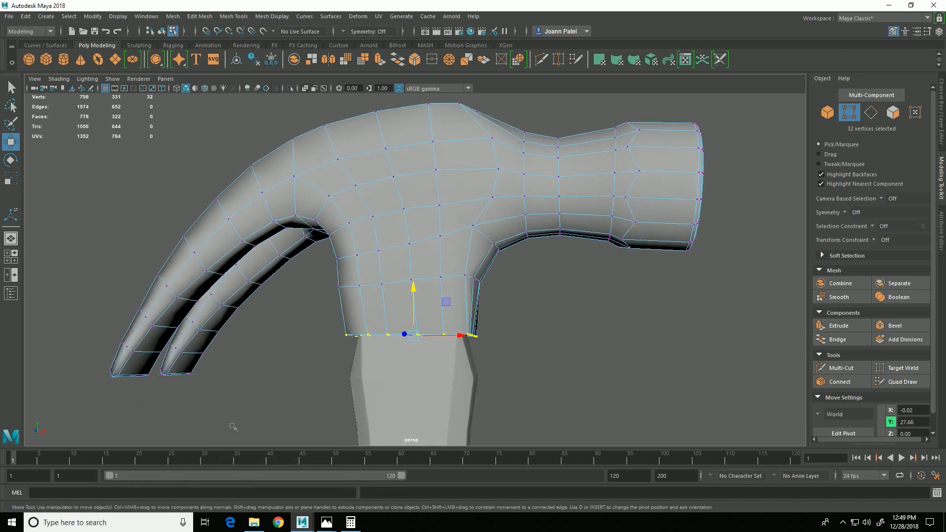
Compare the hammer head with the reference images in the four-view layout and return to object mode
{"action": "key", "text": "space"}
{"action": "left_click_drag", "start_coordinate": [245, 381], "coordinate": [253, 382]}
{"action": "middle_click_drag", "start_coordinate": [221, 402], "coordinate": [263, 373], "text": "alt"}
{"action": "left_click_drag", "start_coordinate": [680, 182], "coordinate": [589, 203], "text": "alt"}
{"action": "left_click_drag", "start_coordinate": [567, 171], "coordinate": [626, 181]}
{"action": "left_click_drag", "start_coordinate": [717, 219], "coordinate": [695, 229], "text": "alt"}
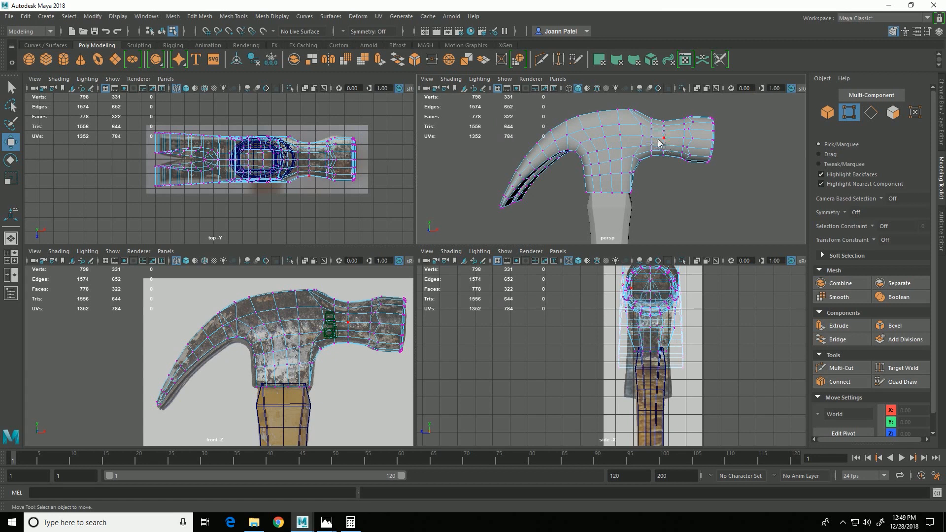
{"action": "right_click_drag", "start_coordinate": [659, 143], "coordinate": [695, 127]}
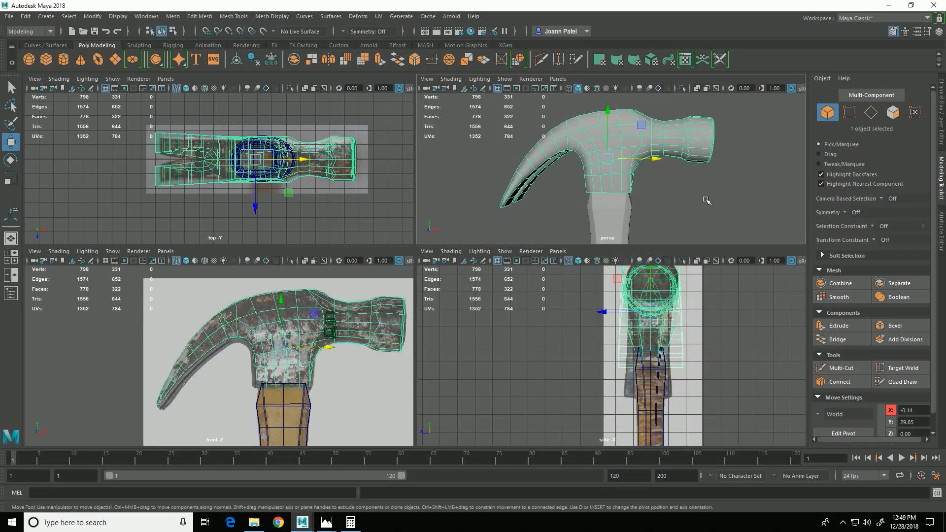
Examine the shaded hammer head together with the handle in the full perspective view, ending with the head selected
{"action": "key", "text": "space"}
{"action": "left_click", "coordinate": [686, 368]}
{"action": "right_click_drag", "start_coordinate": [687, 368], "coordinate": [581, 291], "text": "alt"}
{"action": "middle_click_drag", "start_coordinate": [461, 287], "coordinate": [507, 326], "text": "alt"}
{"action": "left_click_drag", "start_coordinate": [507, 326], "coordinate": [442, 334], "text": "alt"}
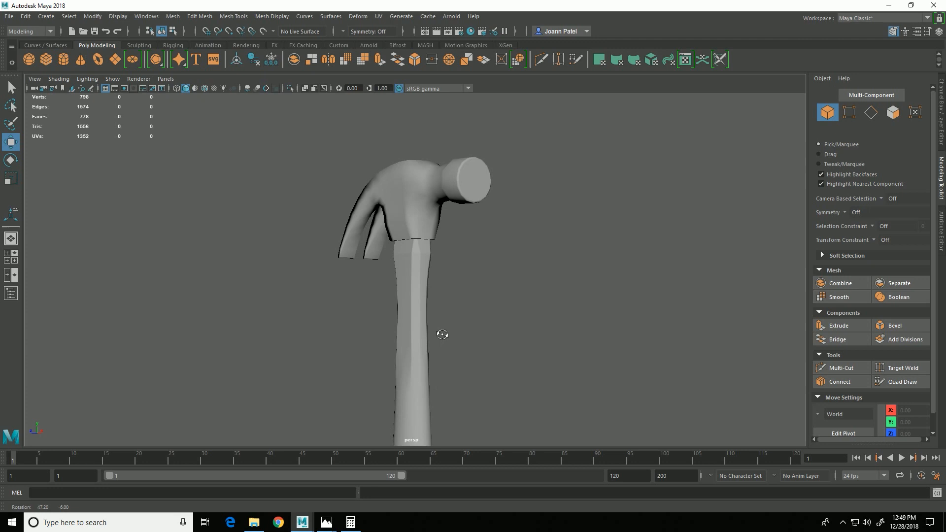
{"action": "left_click", "coordinate": [430, 225]}
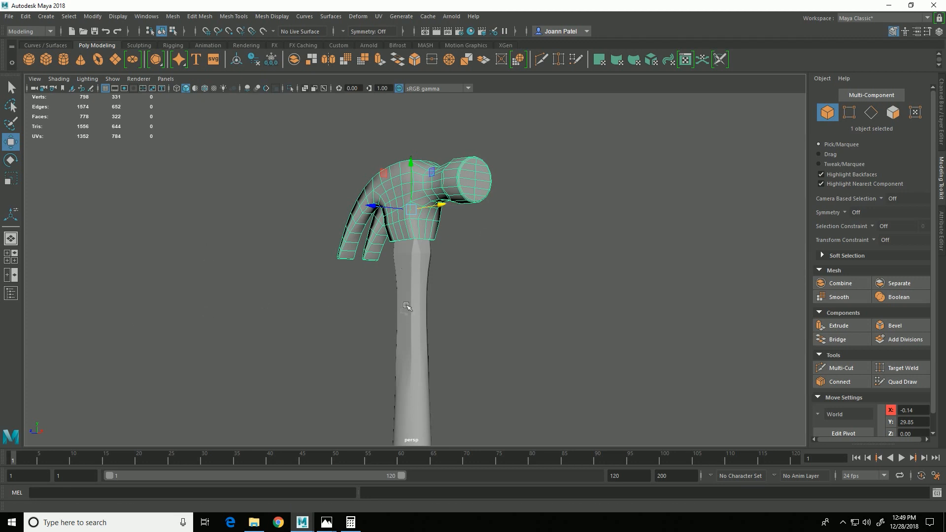
{"action": "right_click_drag", "start_coordinate": [409, 308], "coordinate": [434, 310], "text": "alt"}
{"action": "left_click_drag", "start_coordinate": [434, 310], "coordinate": [553, 341], "text": "alt"}
{"action": "left_click", "coordinate": [512, 373]}
{"action": "left_click", "coordinate": [443, 260]}
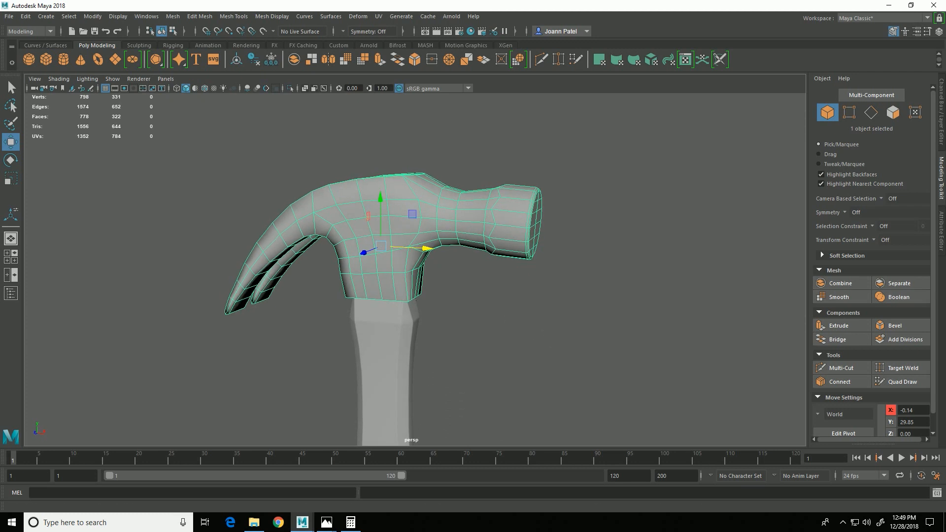